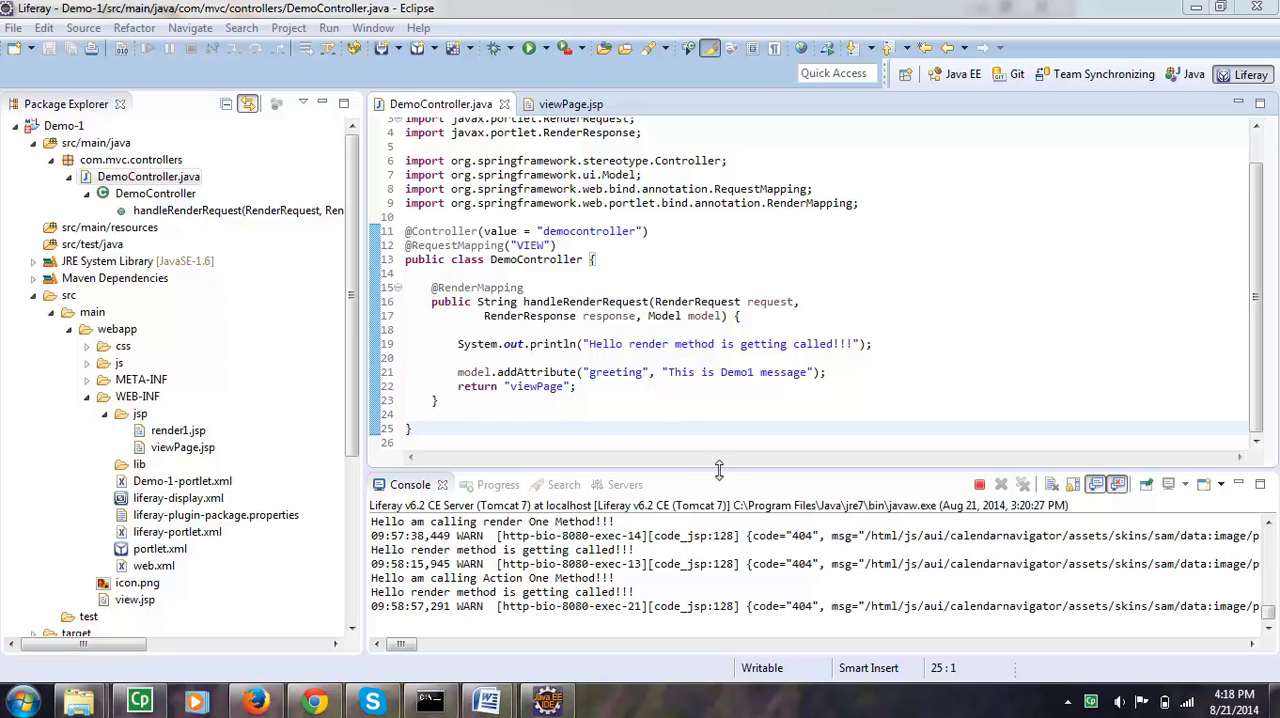
- Enlarge the editor over the console and settle on the viewPage.jsp tab
{"action": "left_click_drag", "start_coordinate": [716, 466], "coordinate": [730, 500]}
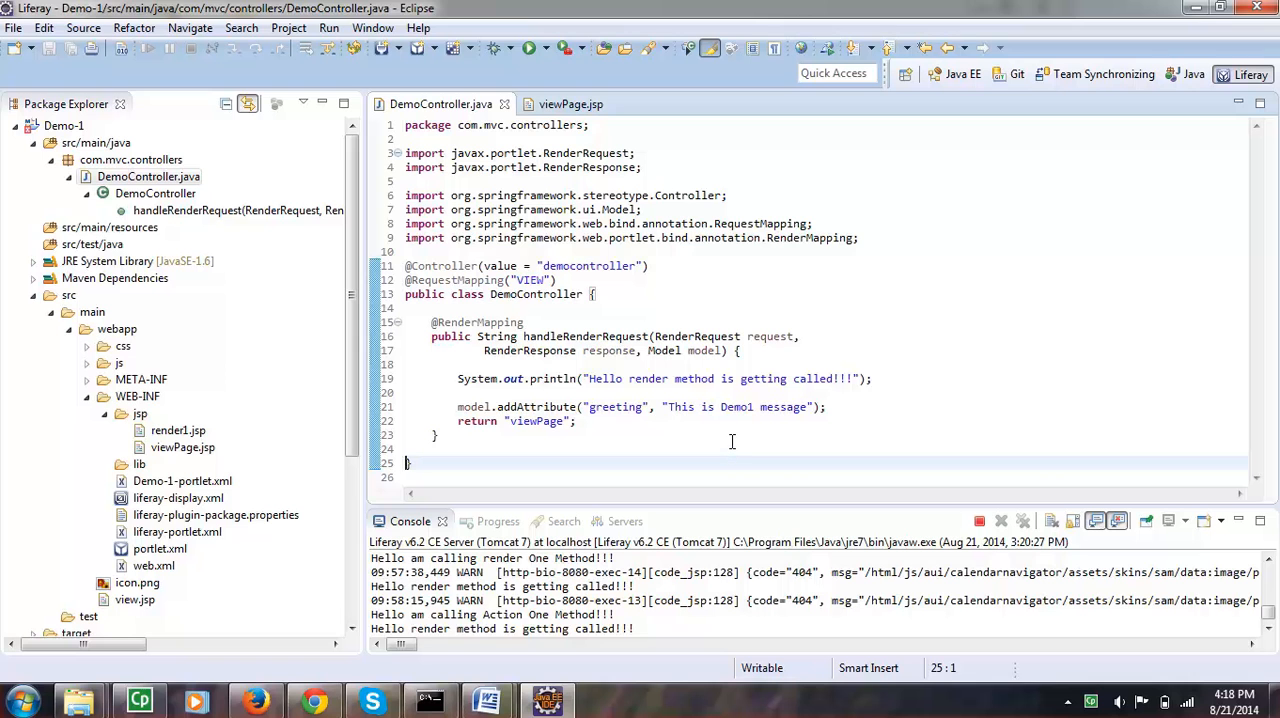
{"action": "left_click", "coordinate": [565, 104]}
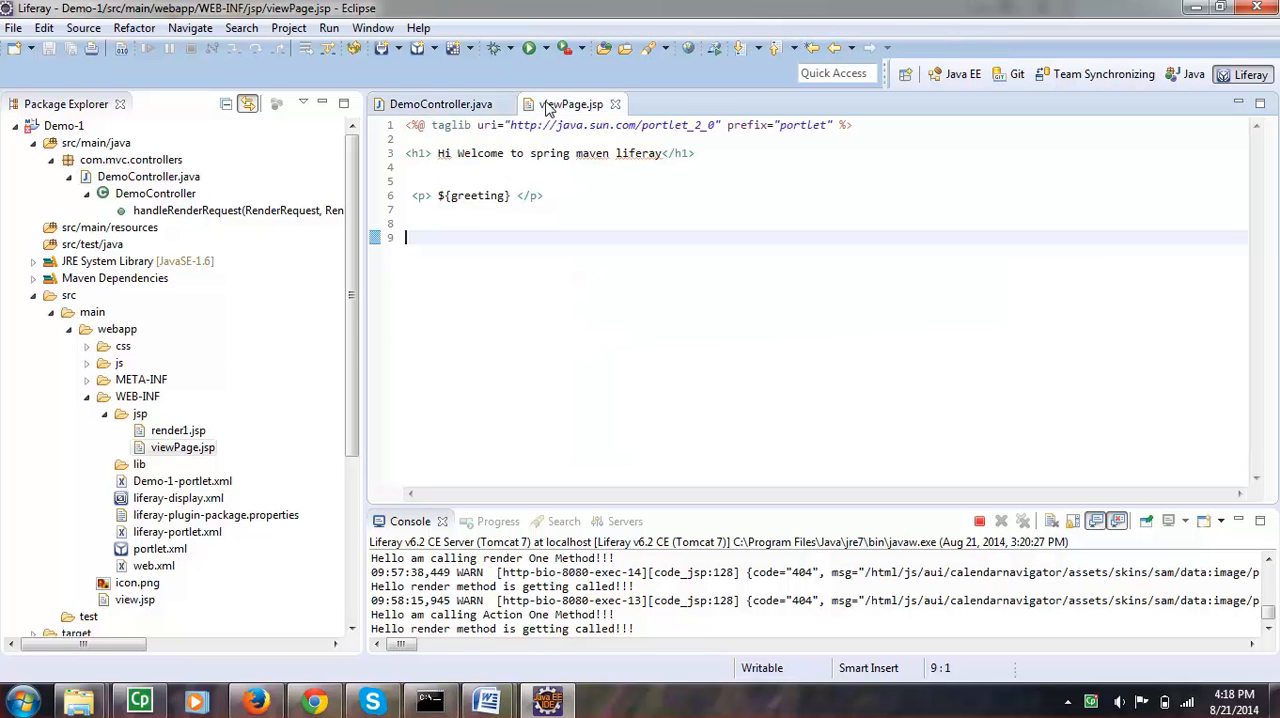
{"action": "left_click", "coordinate": [441, 104]}
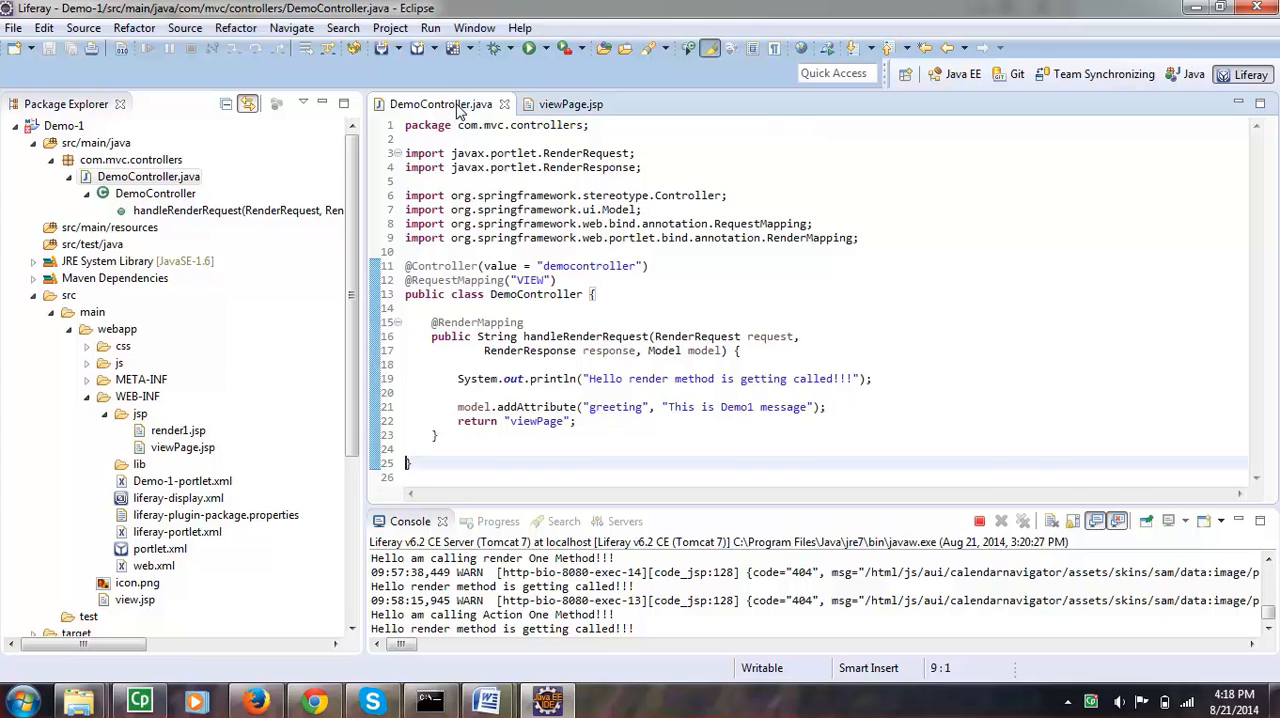
{"action": "left_click", "coordinate": [449, 435]}
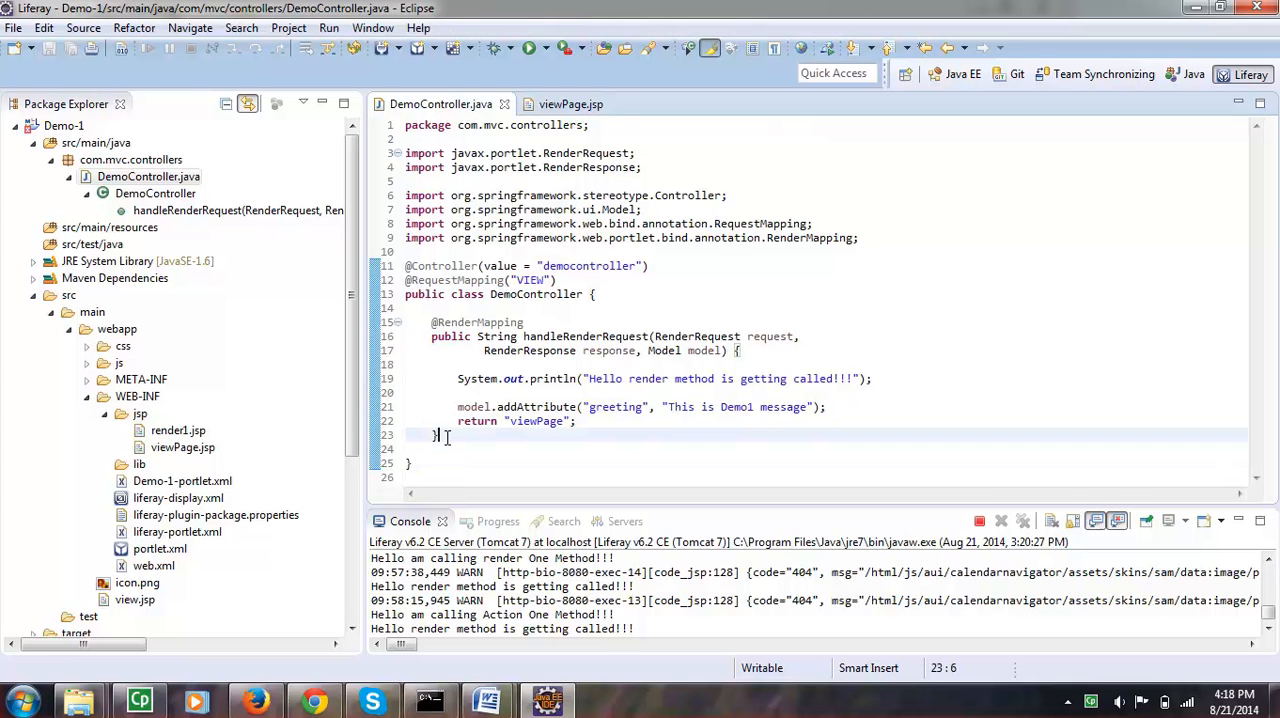
{"action": "left_click", "coordinate": [570, 104]}
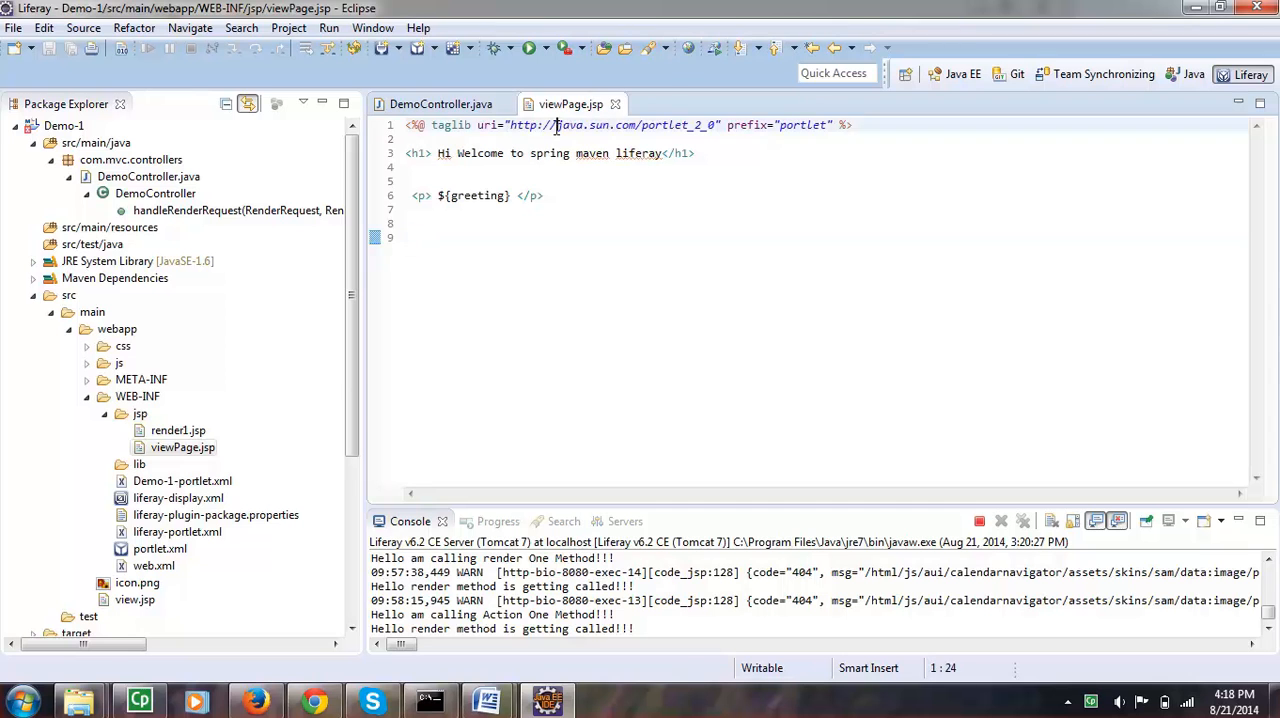
- Review the taglib directive line at the top of viewPage.jsp
{"action": "left_click_drag", "start_coordinate": [552, 140], "coordinate": [406, 124]}
{"action": "triple_click", "coordinate": [662, 126]}
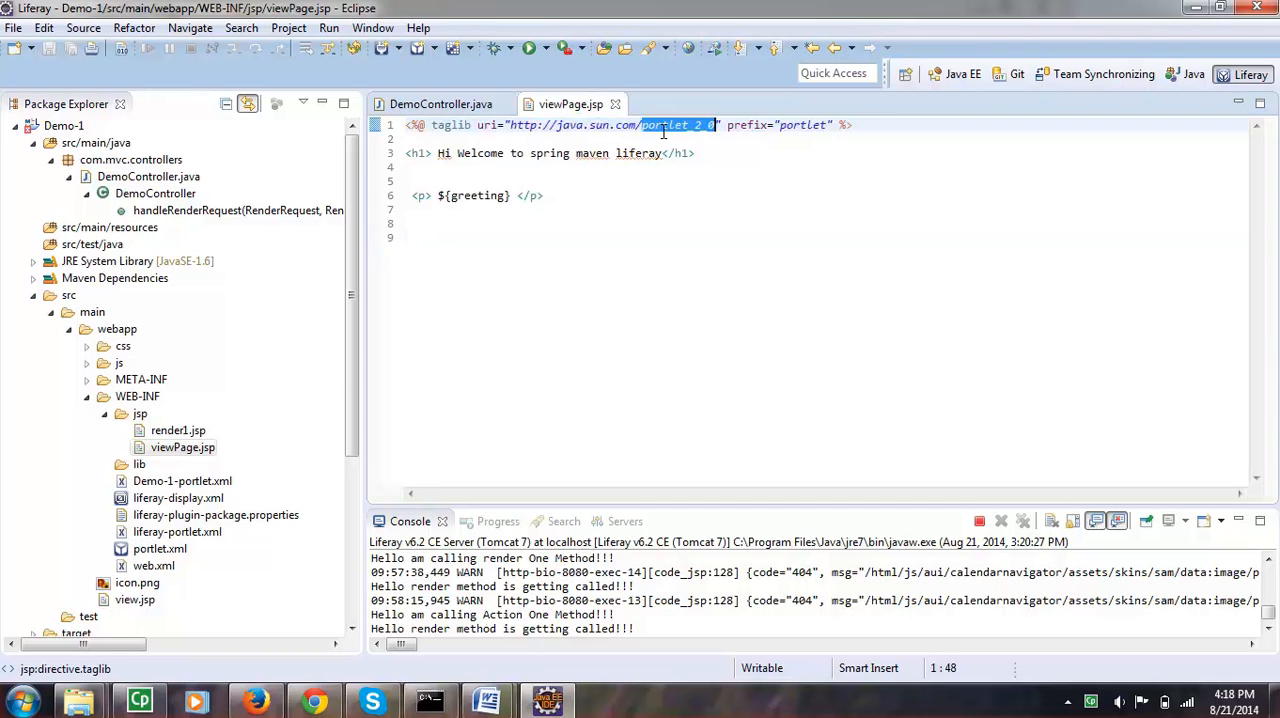
{"action": "double_click", "coordinate": [601, 126]}
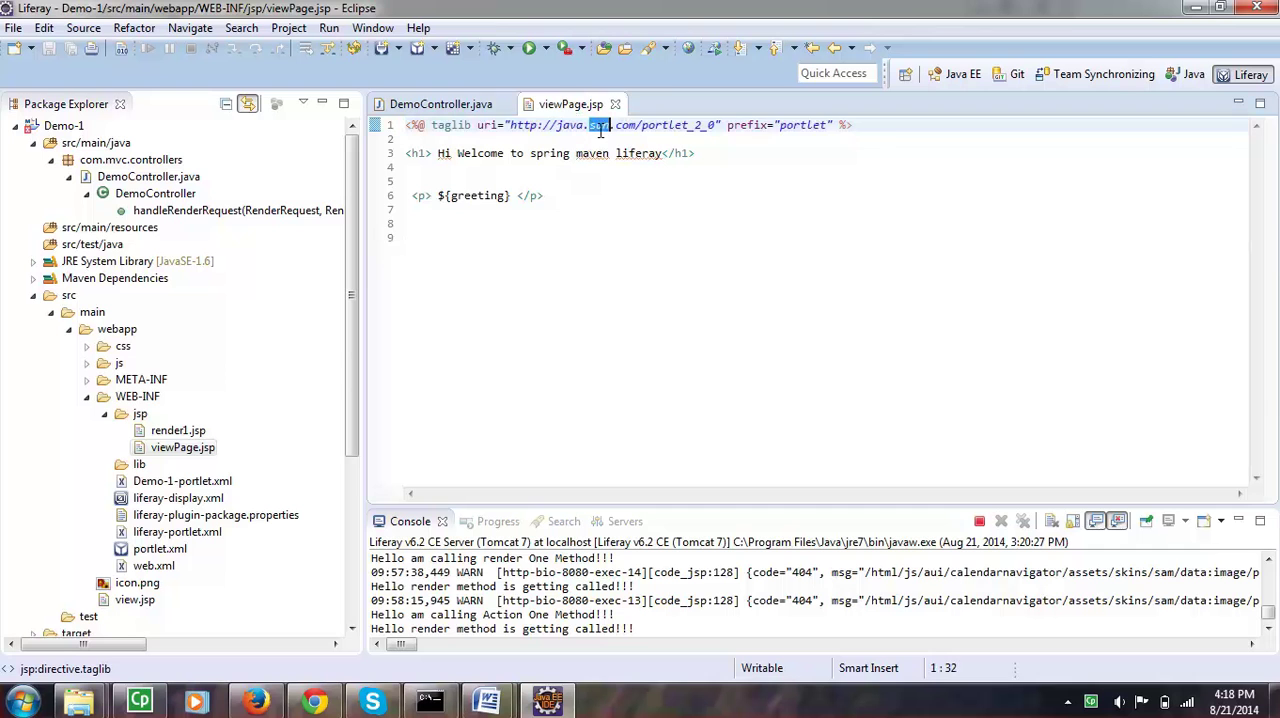
- Insert a portlet:renderURL tag pair with var="renderOneUrl" below the greeting paragraph
{"action": "left_click", "coordinate": [580, 203]}
{"action": "key", "text": "Return"}
{"action": "key", "text": "Return"}
{"action": "type", "text": "<p"}
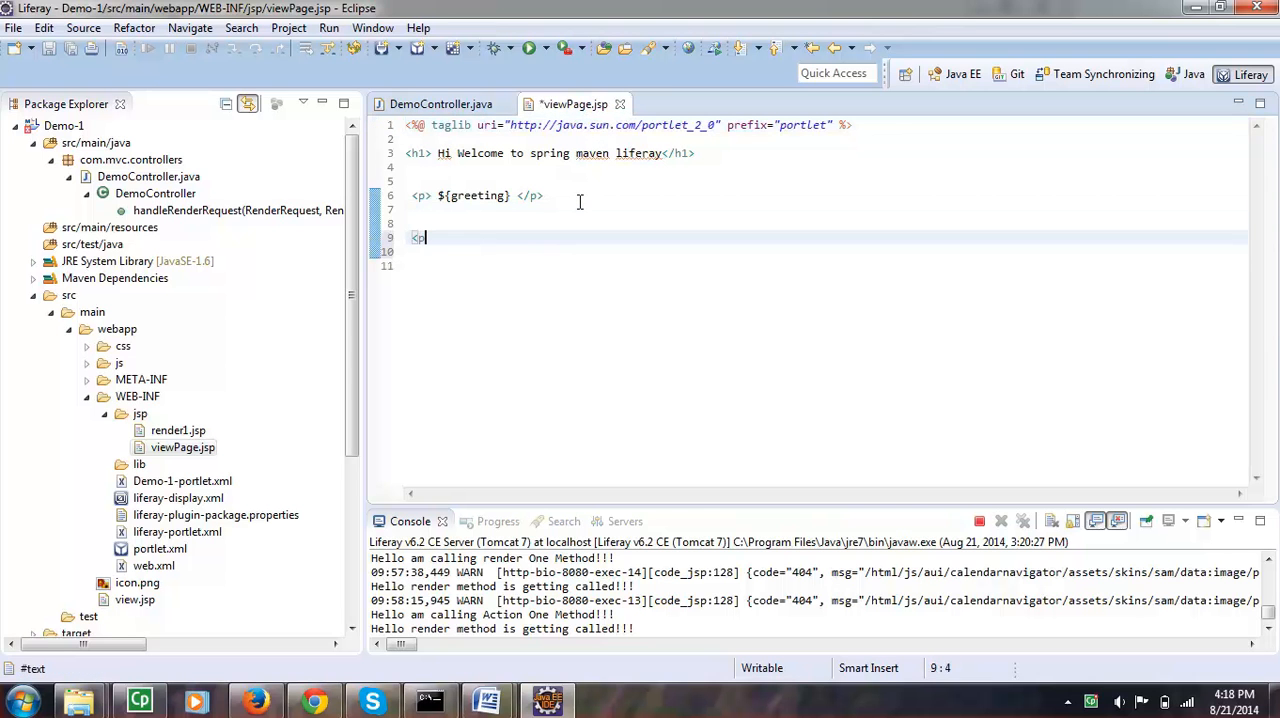
{"action": "key", "text": "ctrl+space"}
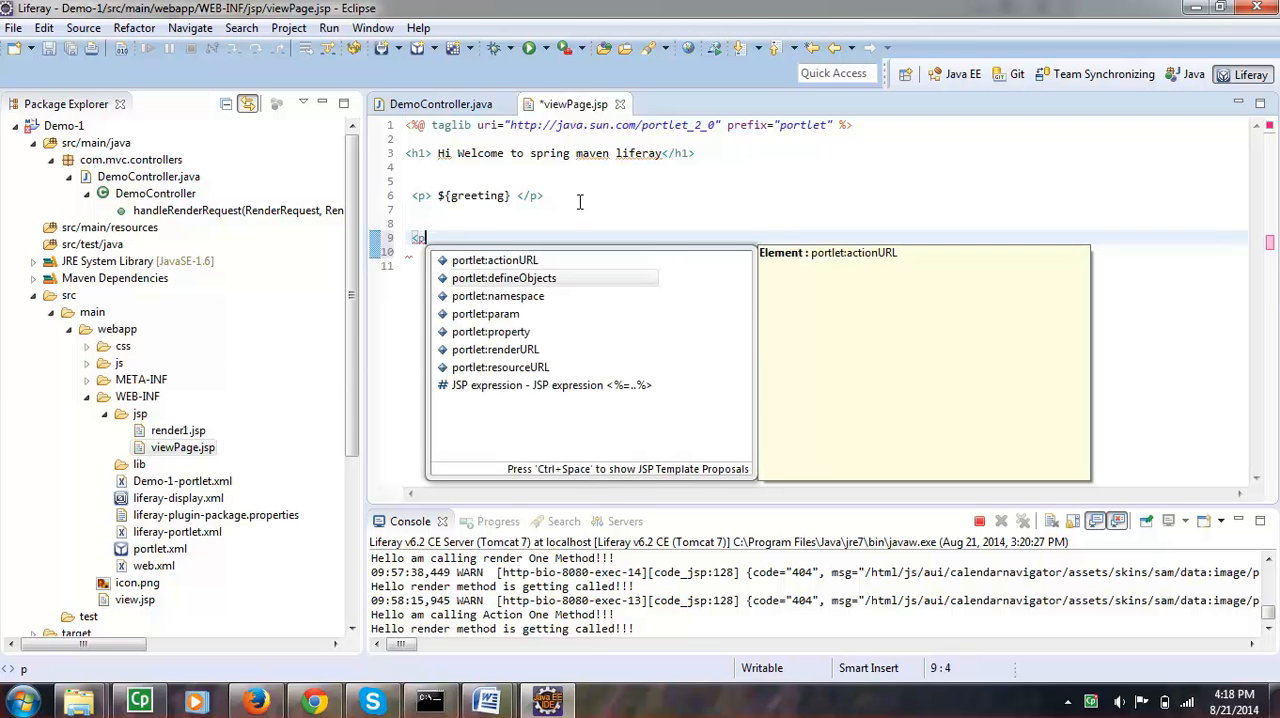
{"action": "key", "text": "Down"}
{"action": "key", "text": "Down"}
{"action": "key", "text": "Down"}
{"action": "key", "text": "Return"}
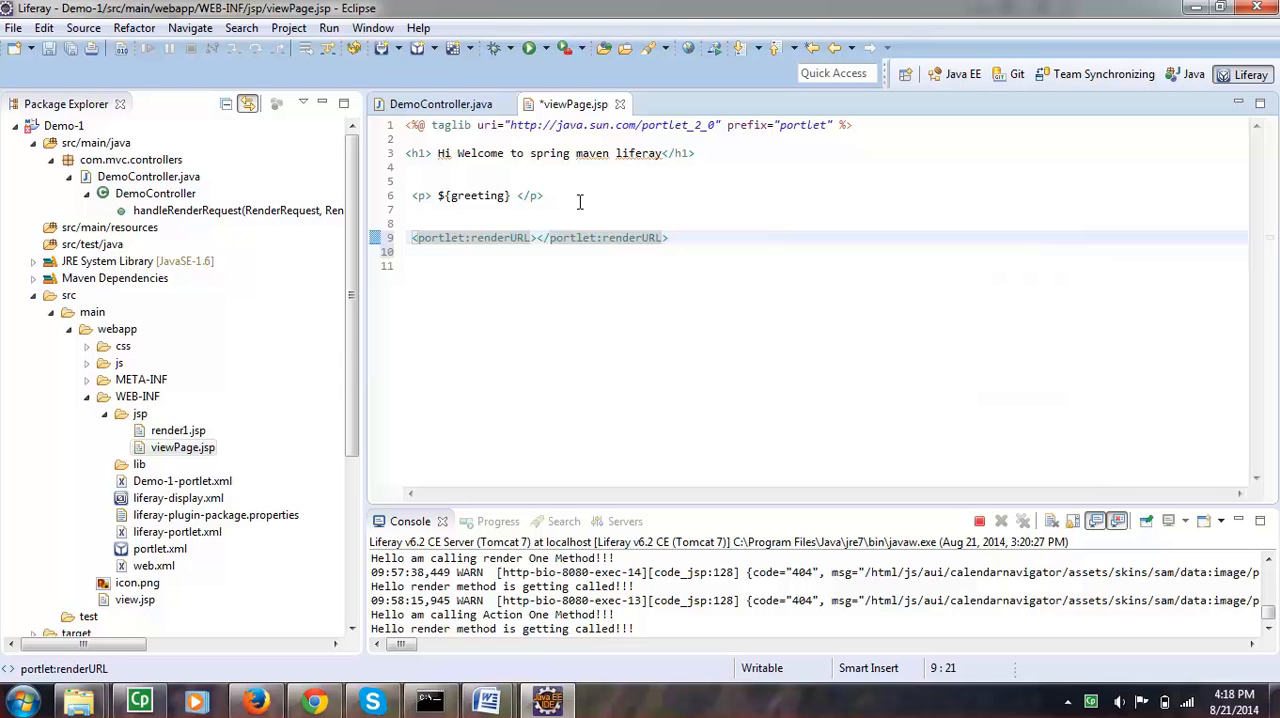
{"action": "key", "text": "Return"}
{"action": "key", "text": "Return"}
{"action": "key", "text": "Return"}
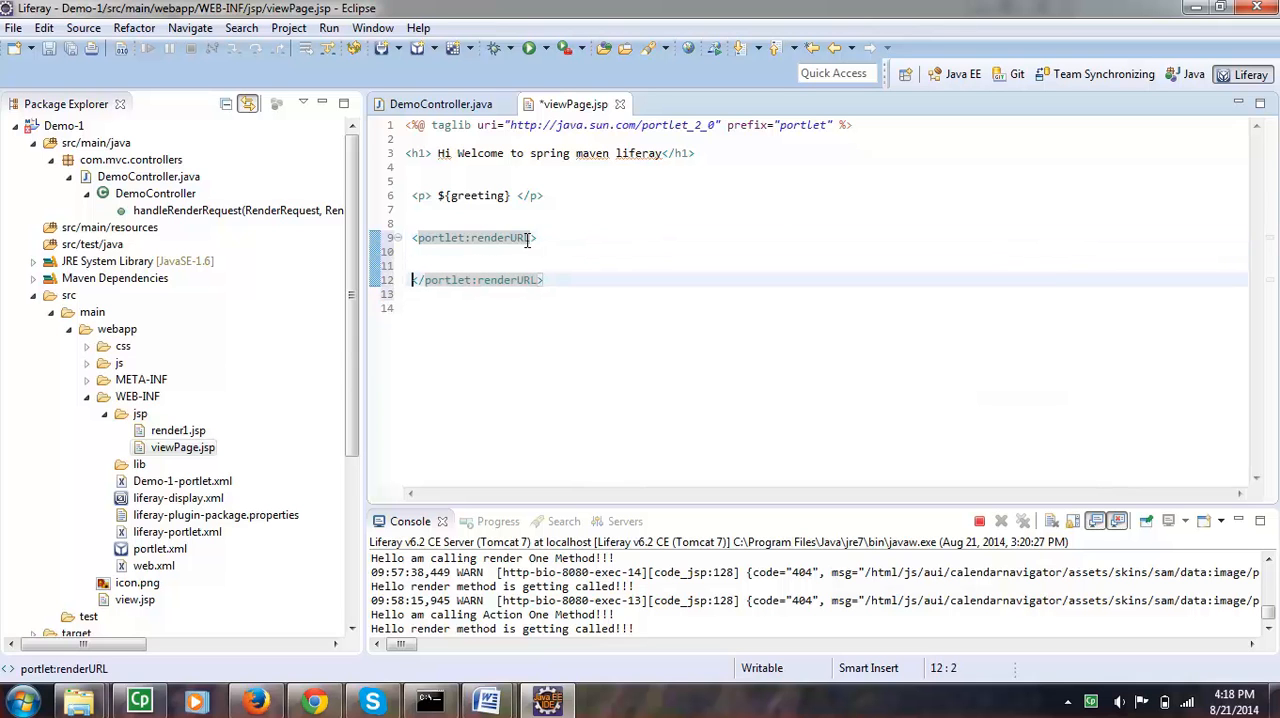
{"action": "left_click", "coordinate": [530, 238]}
{"action": "type", "text": "var"}
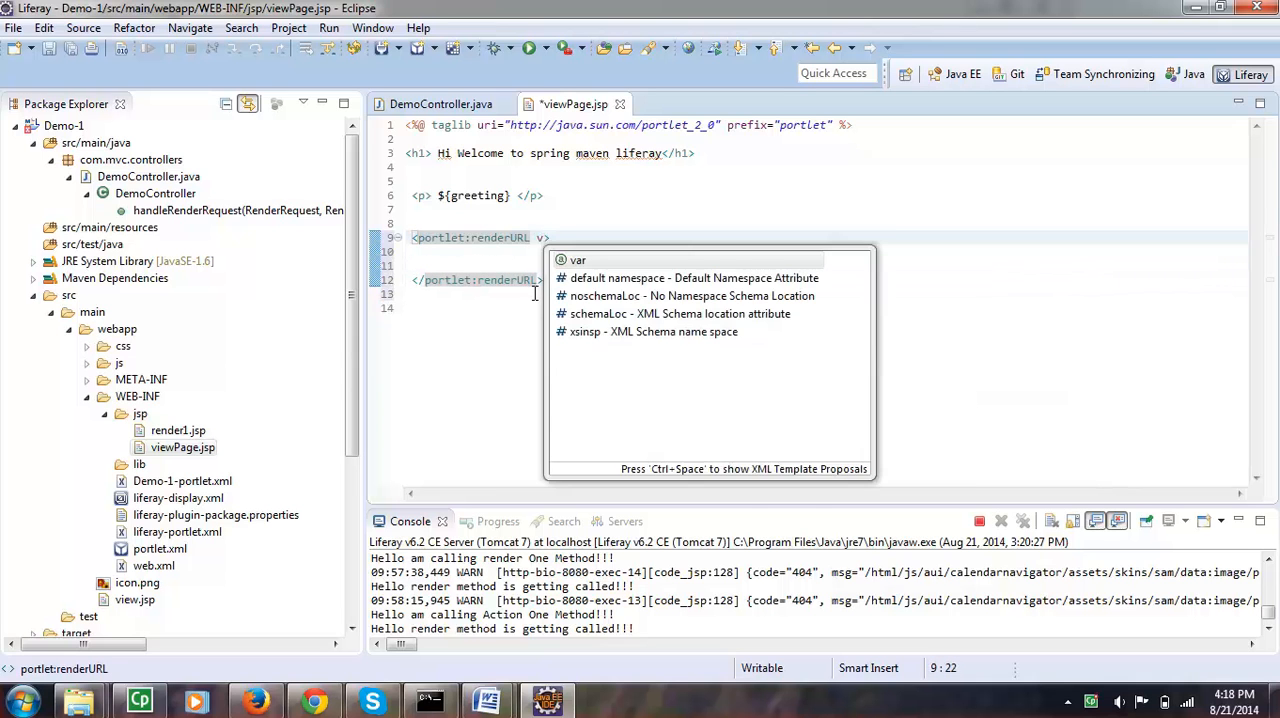
{"action": "key", "text": "Return"}
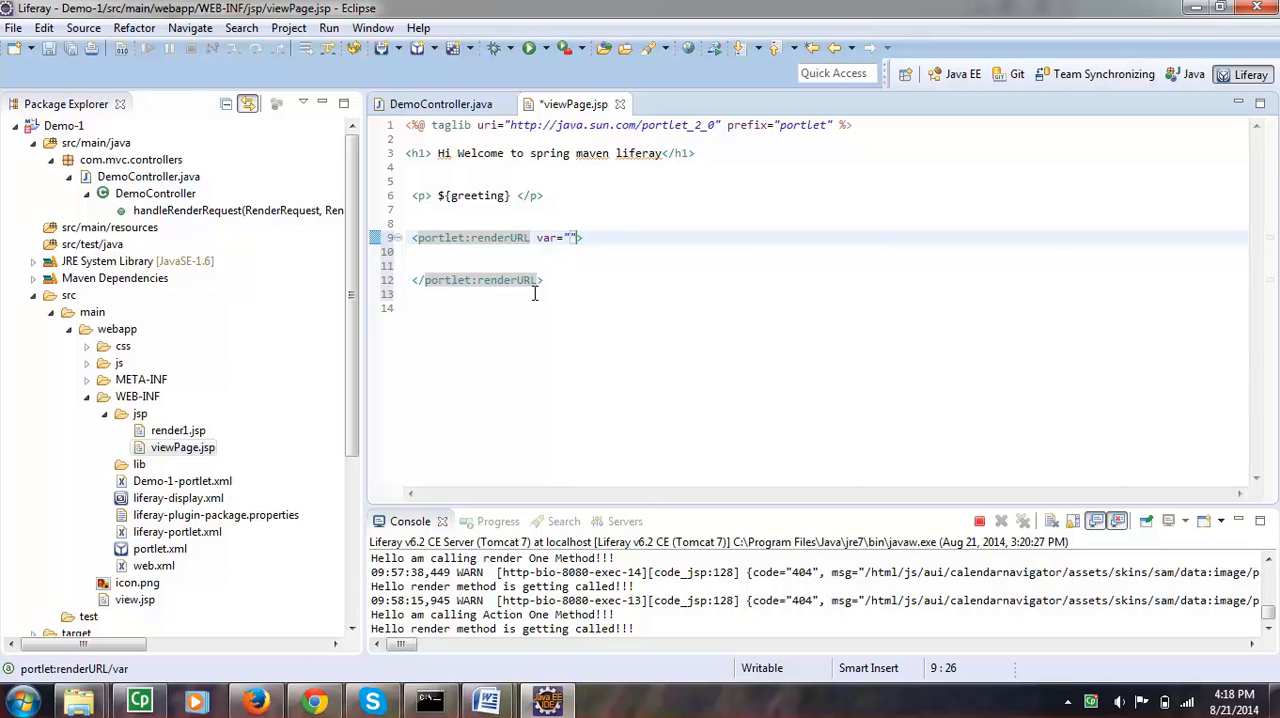
{"action": "type", "text": "re"}
{"action": "type", "text": "nderOne"}
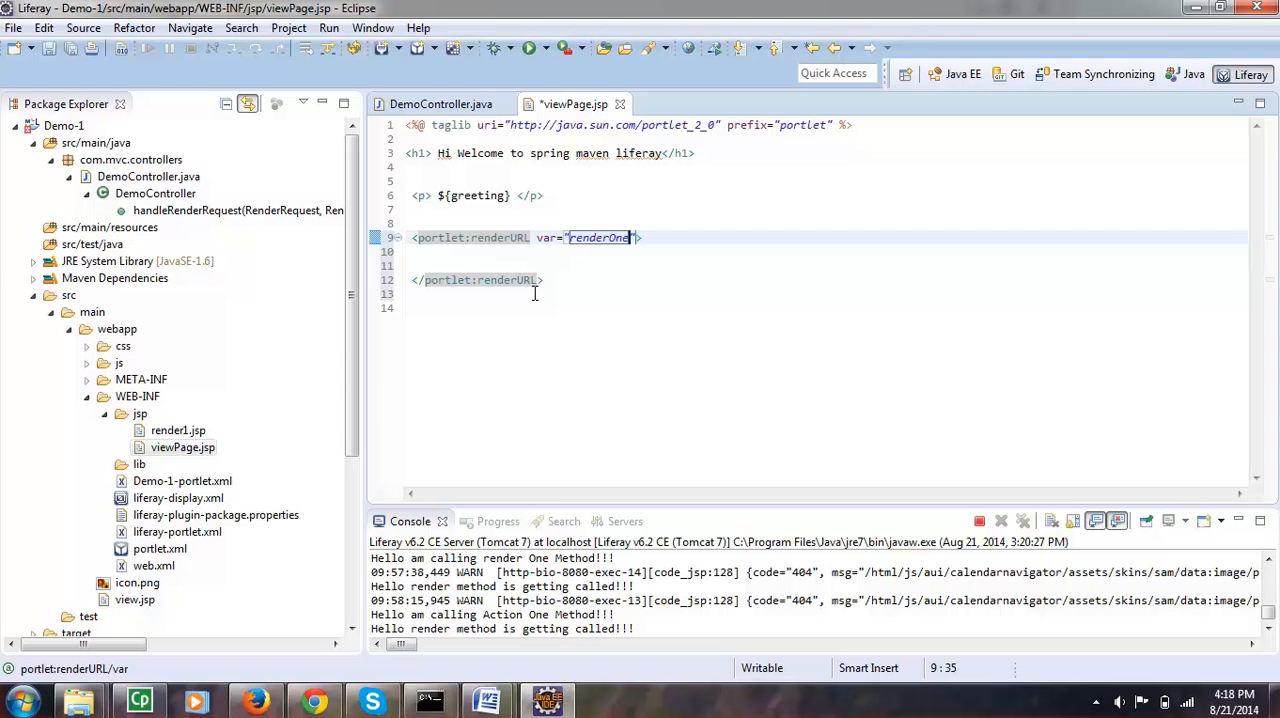
- Add portlet:param name="action" value="renderOne" inside the renderURL and save viewPage.jsp
{"action": "left_click", "coordinate": [503, 265]}
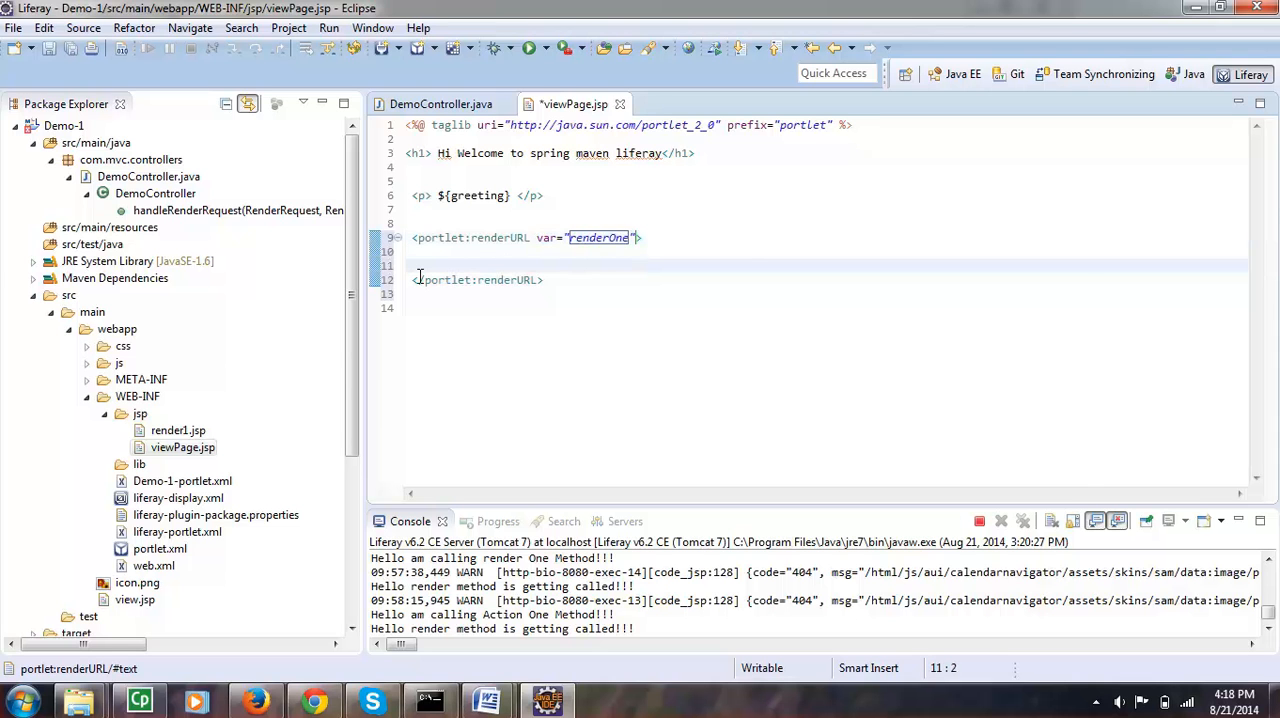
{"action": "type", "text": "<"}
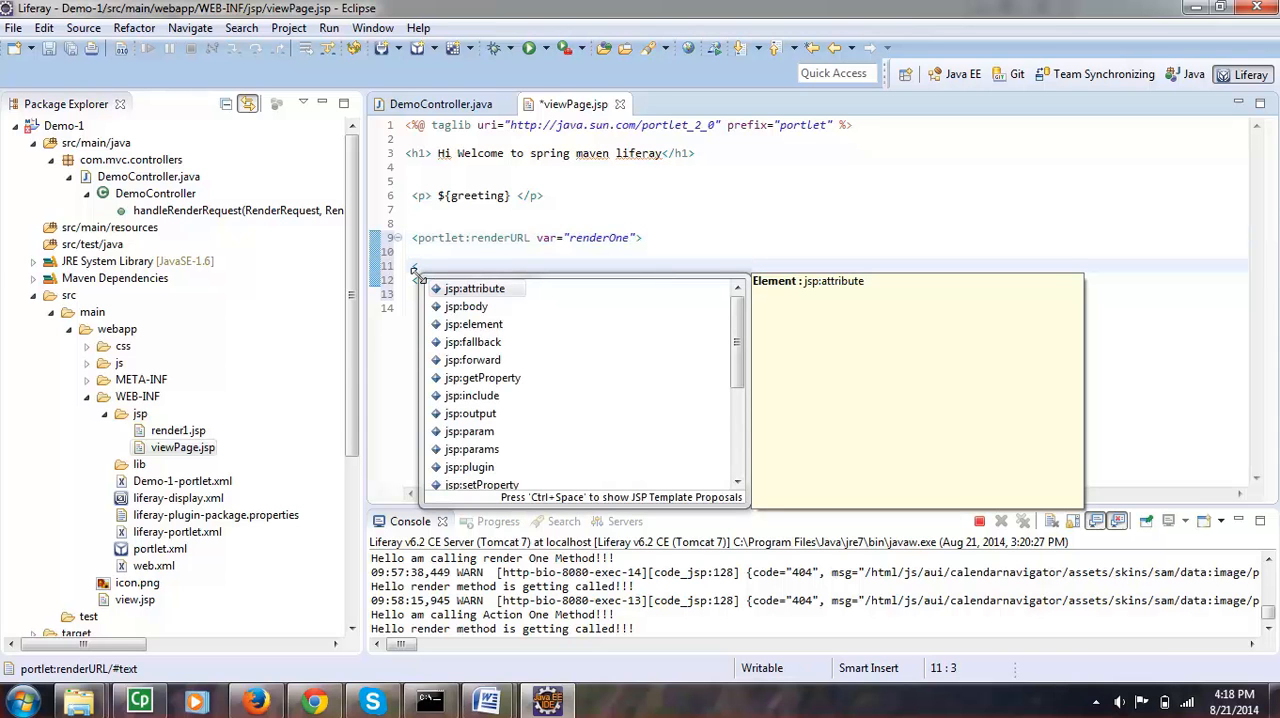
{"action": "type", "text": "p"}
{"action": "key", "text": "Down"}
{"action": "key", "text": "Down"}
{"action": "key", "text": "Down"}
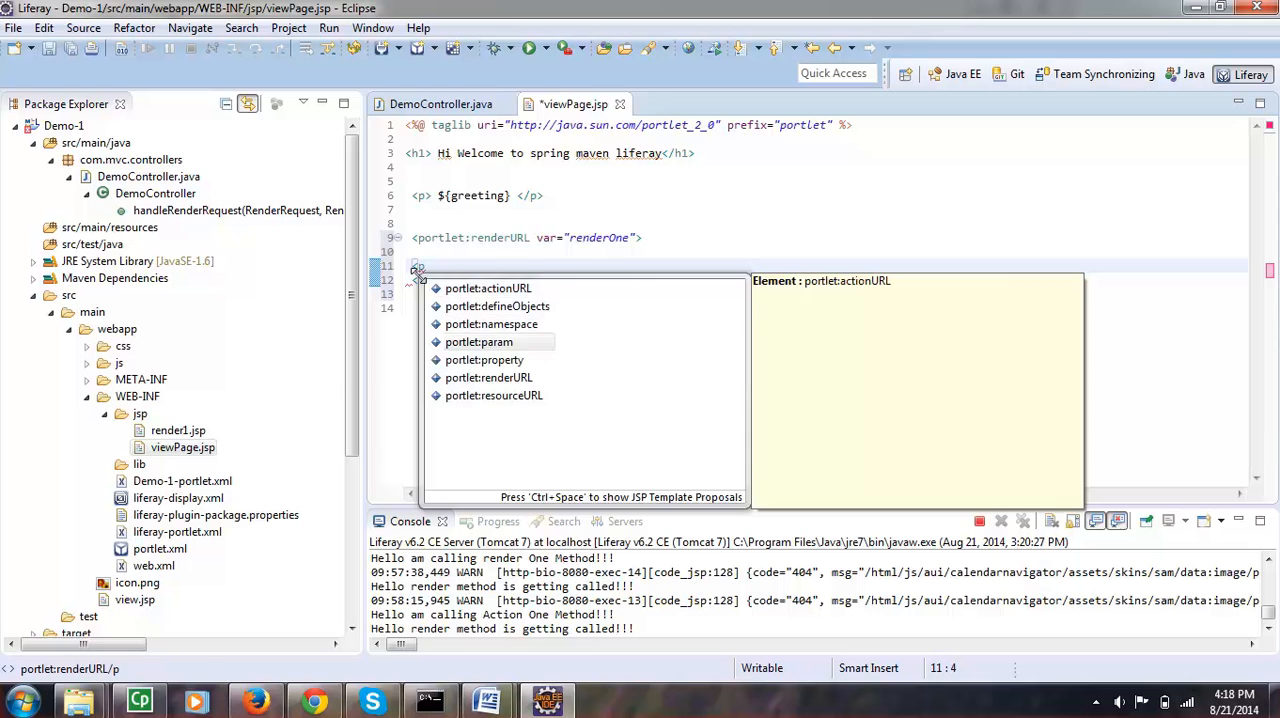
{"action": "key", "text": "Return"}
{"action": "type", "text": "acti"}
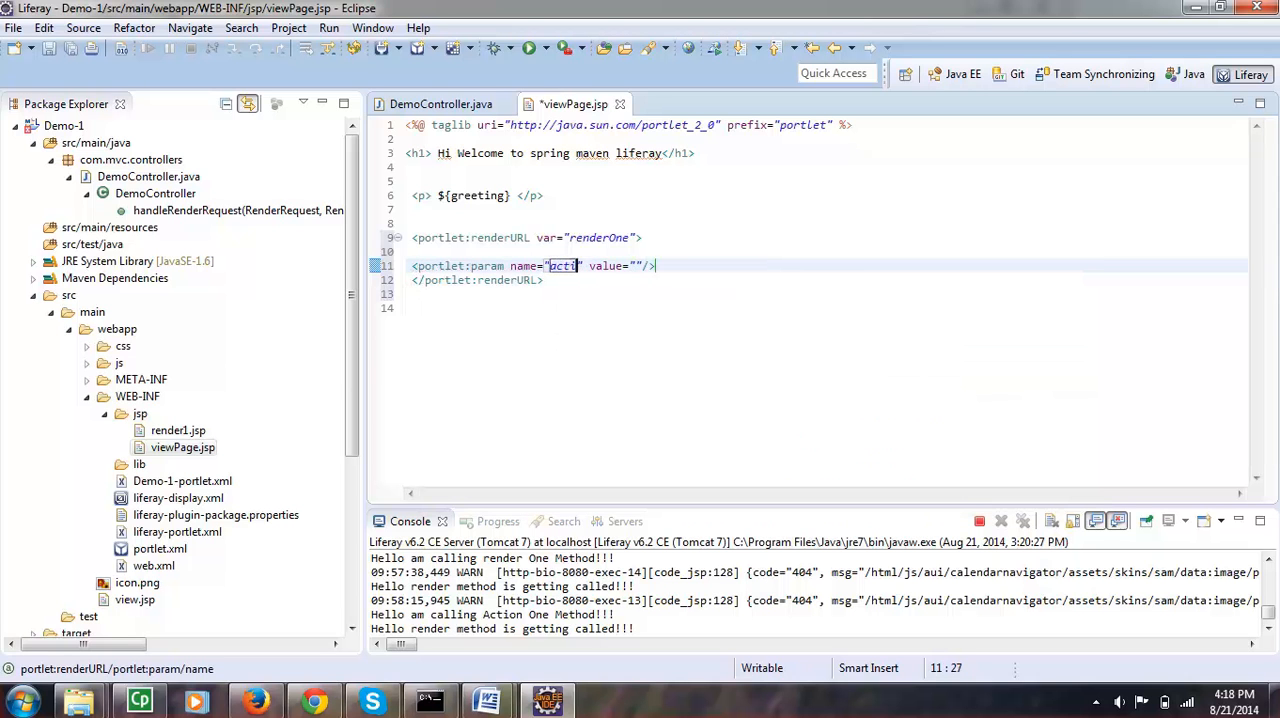
{"action": "type", "text": "on"}
{"action": "left_click", "coordinate": [650, 266]}
{"action": "type", "text": "rend"}
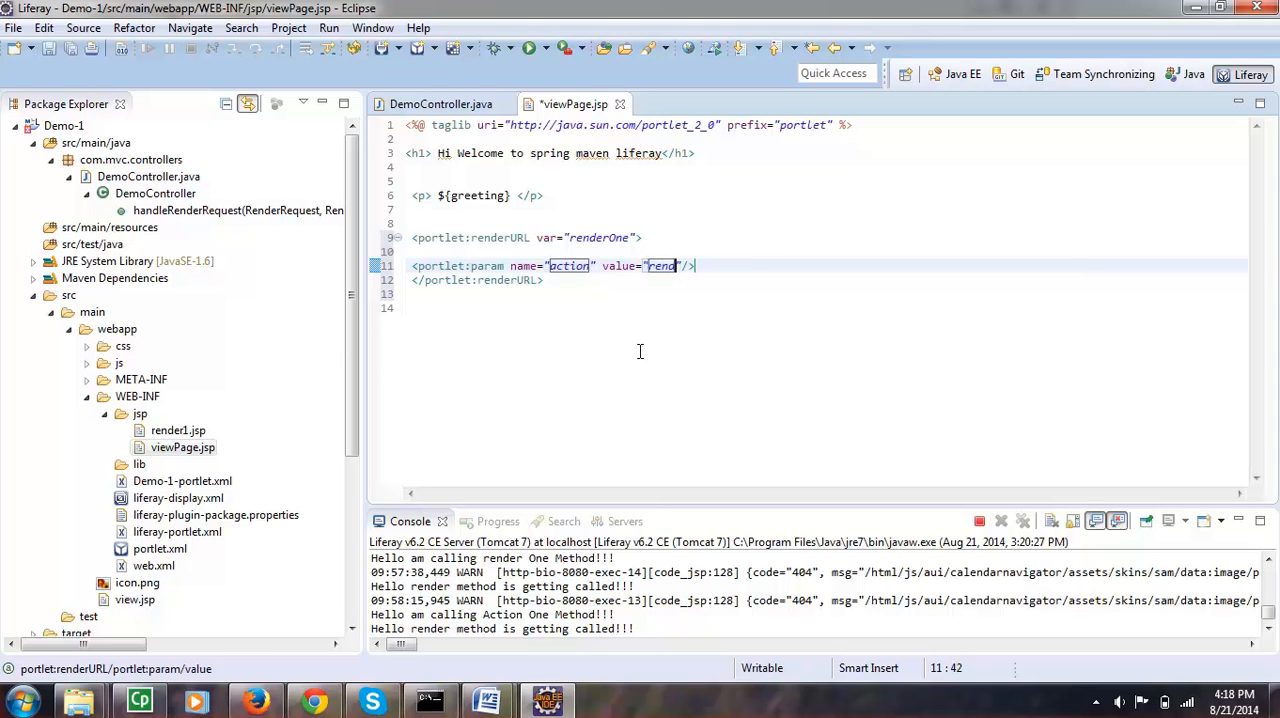
{"action": "type", "text": "erOne"}
{"action": "left_click", "coordinate": [628, 237]}
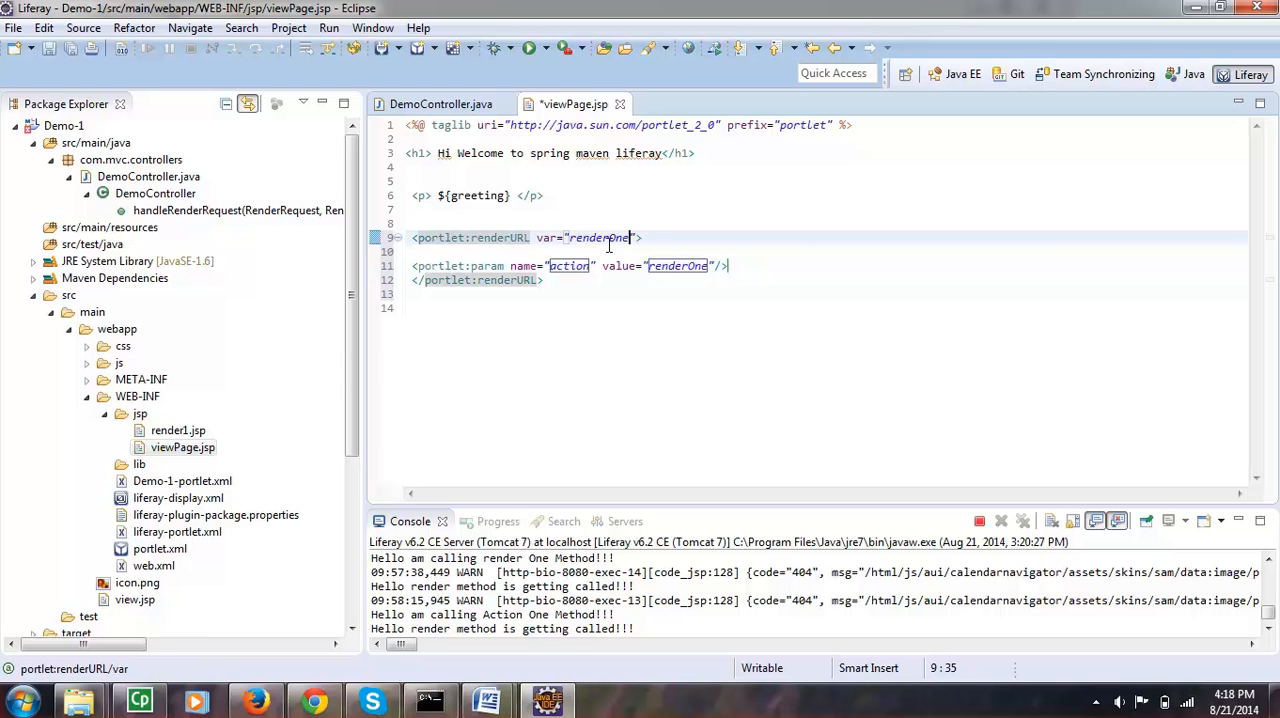
{"action": "type", "text": "Url"}
{"action": "key", "text": "ctrl+s"}
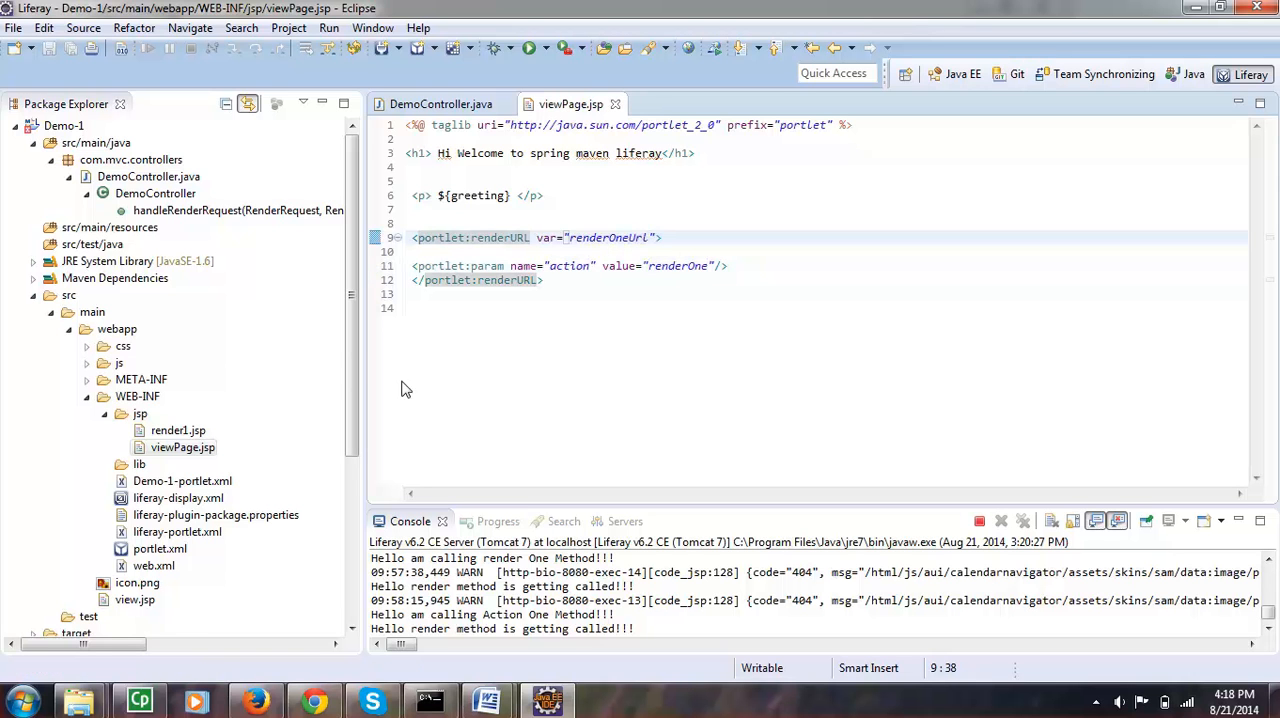
- Add an anchor whose href is ${renderOneUrl} below the renderURL block and save
{"action": "left_click", "coordinate": [428, 308]}
{"action": "key", "text": "Return"}
{"action": "type", "text": "<"}
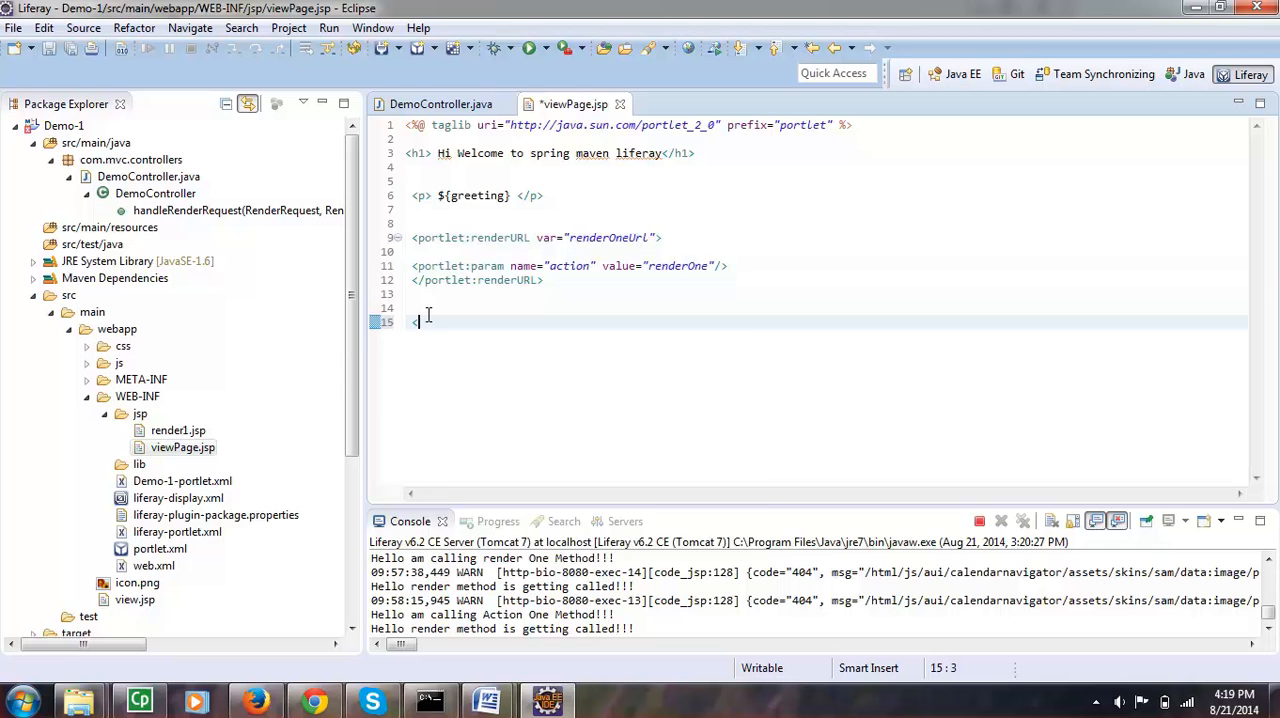
{"action": "type", "text": "a h></a>"}
{"action": "type", "text": " h"}
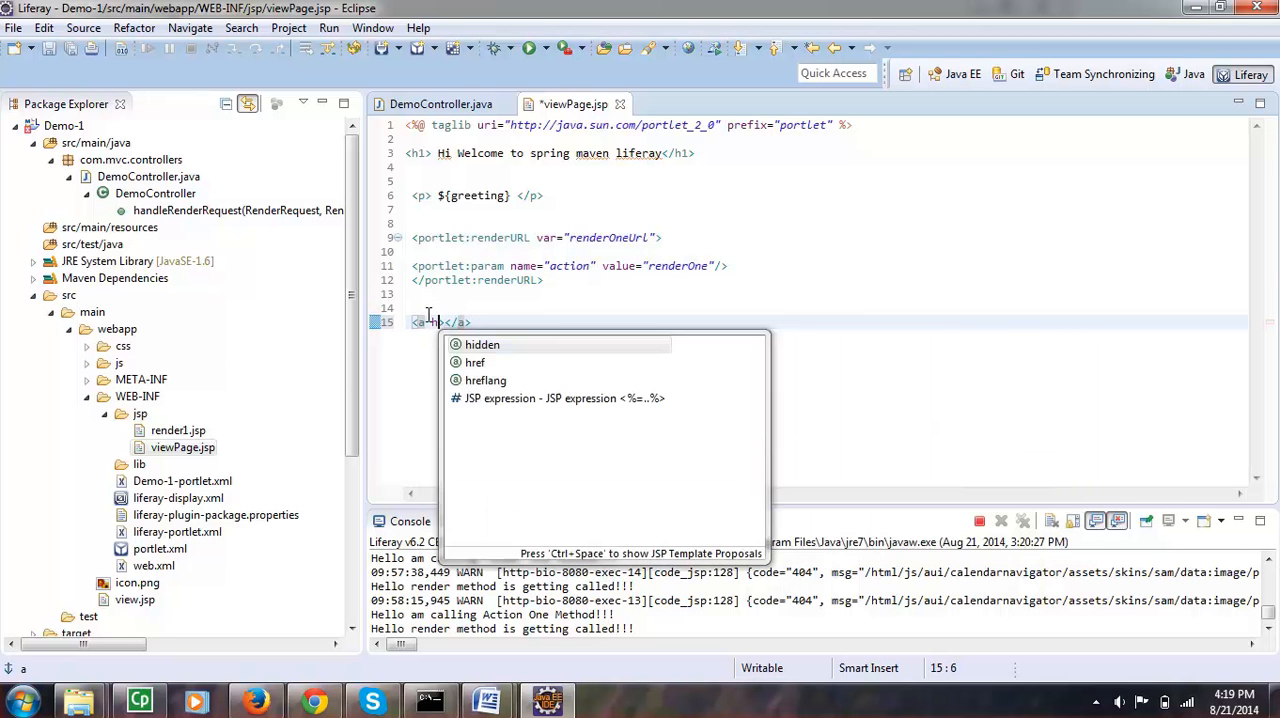
{"action": "key", "text": "Down"}
{"action": "key", "text": "Return"}
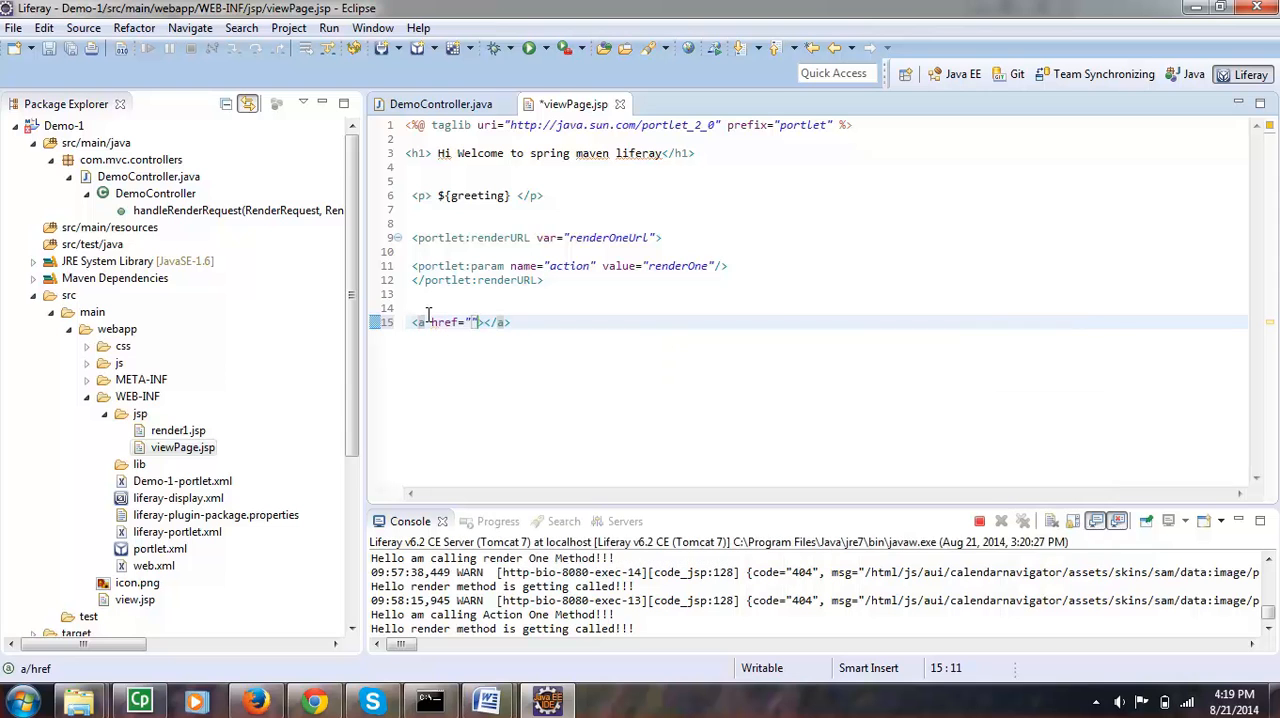
{"action": "type", "text": "$"}
{"action": "type", "text": "{"}
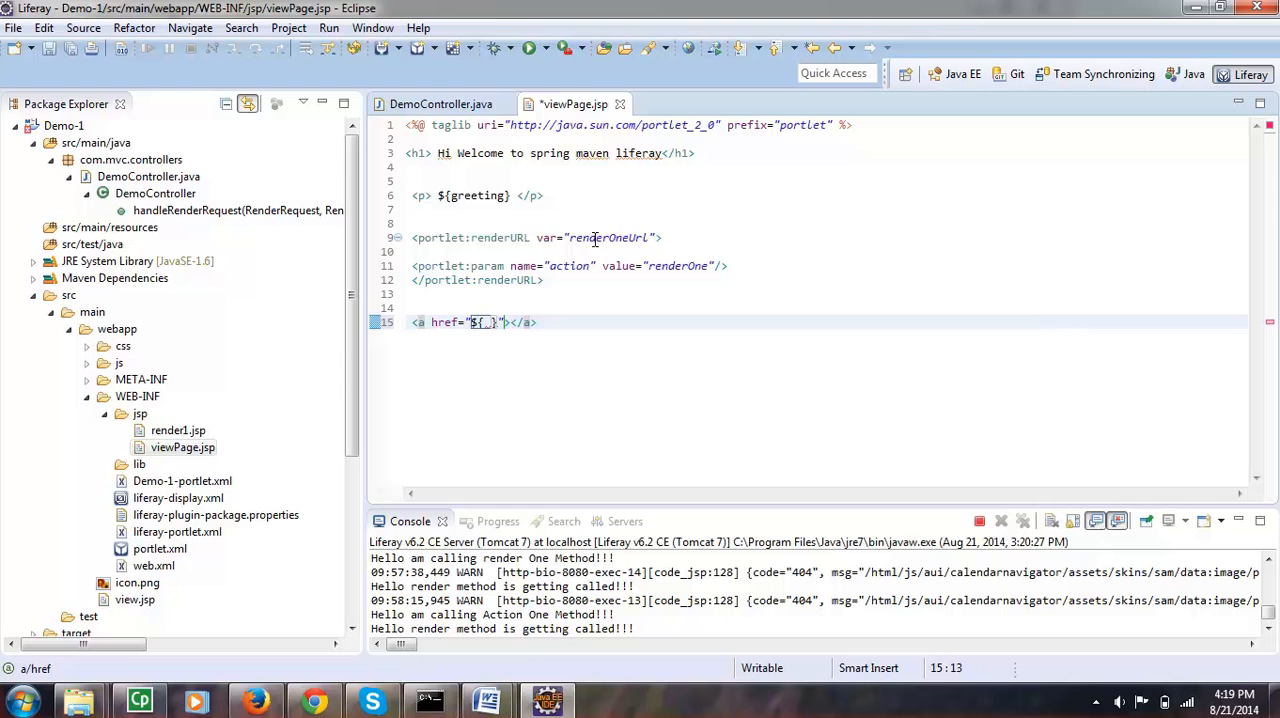
{"action": "double_click", "coordinate": [596, 237]}
{"action": "key", "text": "ctrl+c"}
{"action": "left_click", "coordinate": [487, 322]}
{"action": "key", "text": "ctrl+v"}
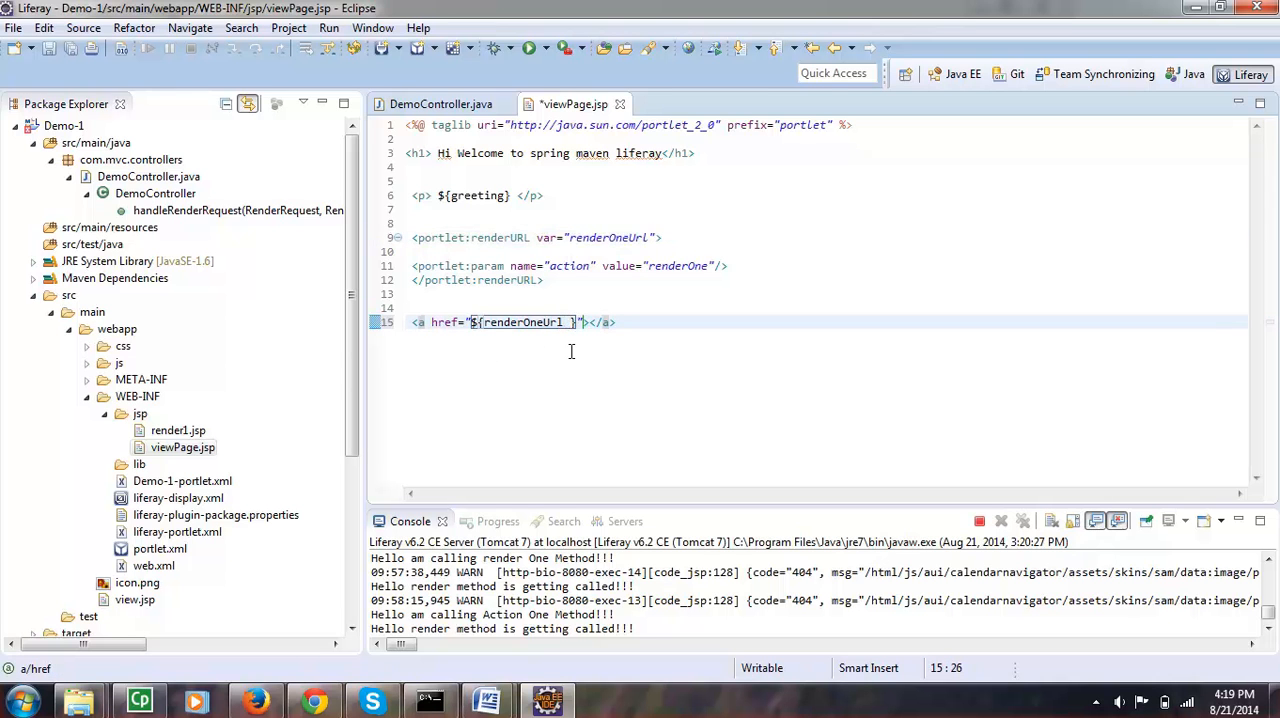
{"action": "key", "text": "BackSpace"}
{"action": "key", "text": "ctrl+s"}
- Give the link the text "Click to call render method" and save viewPage.jsp
{"action": "left_click", "coordinate": [588, 322]}
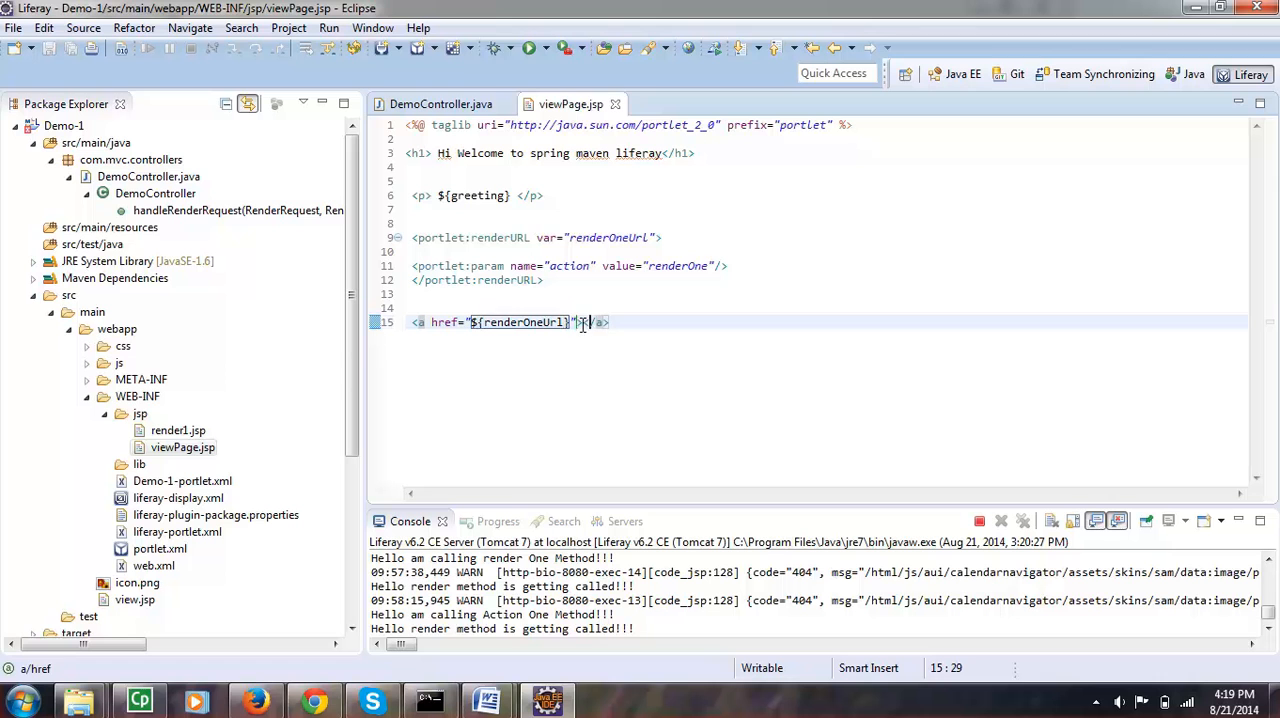
{"action": "type", "text": "Click to"}
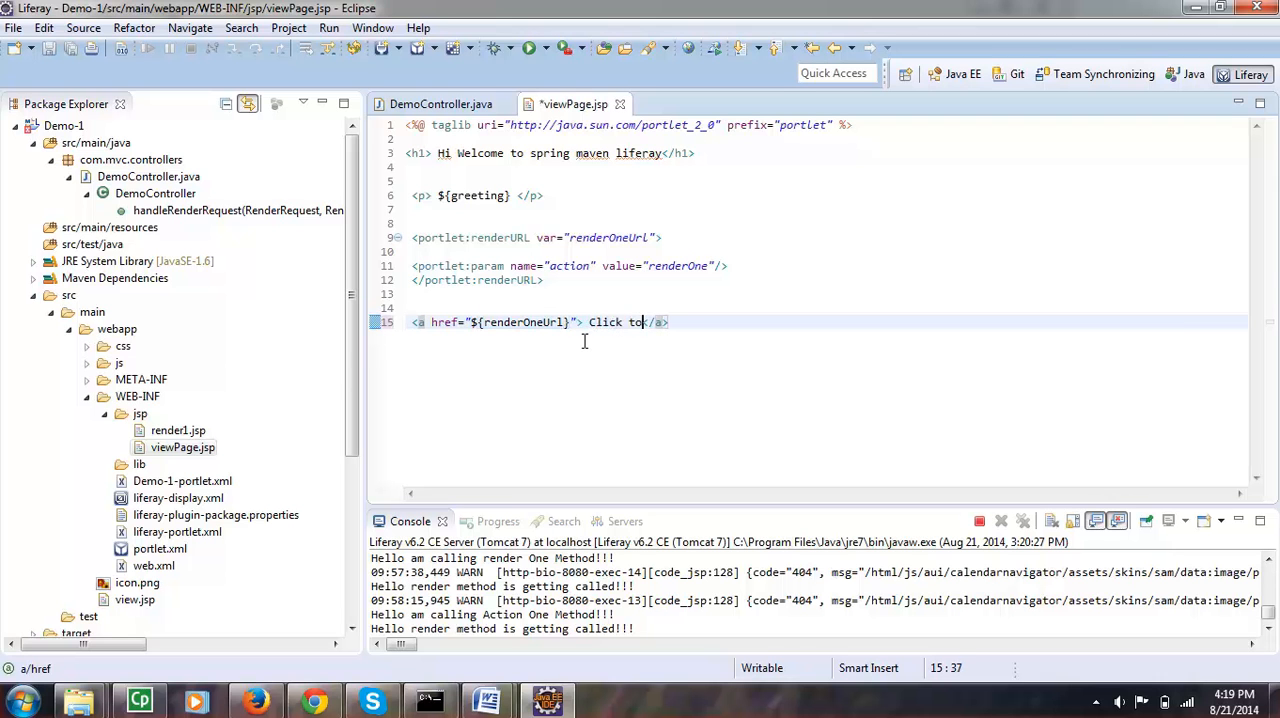
{"action": "type", "text": " call rendwe"}
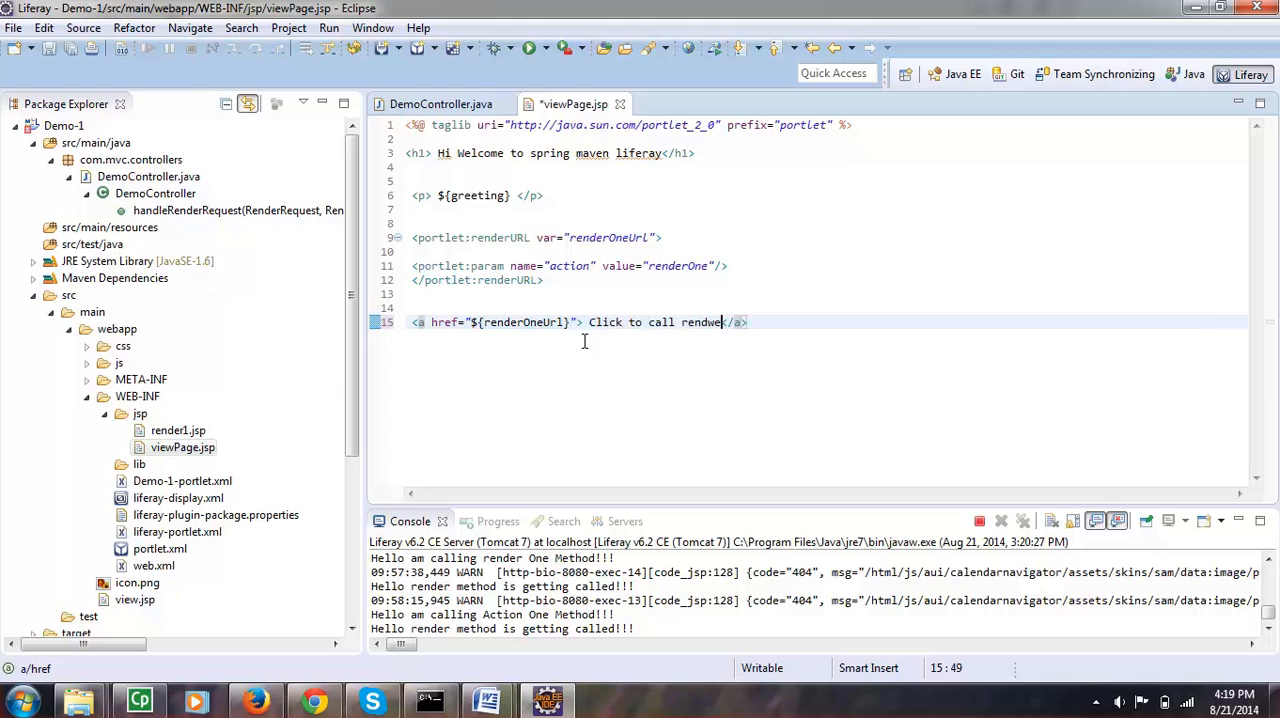
{"action": "key", "text": "BackSpace"}
{"action": "key", "text": "BackSpace"}
{"action": "type", "text": "er method"}
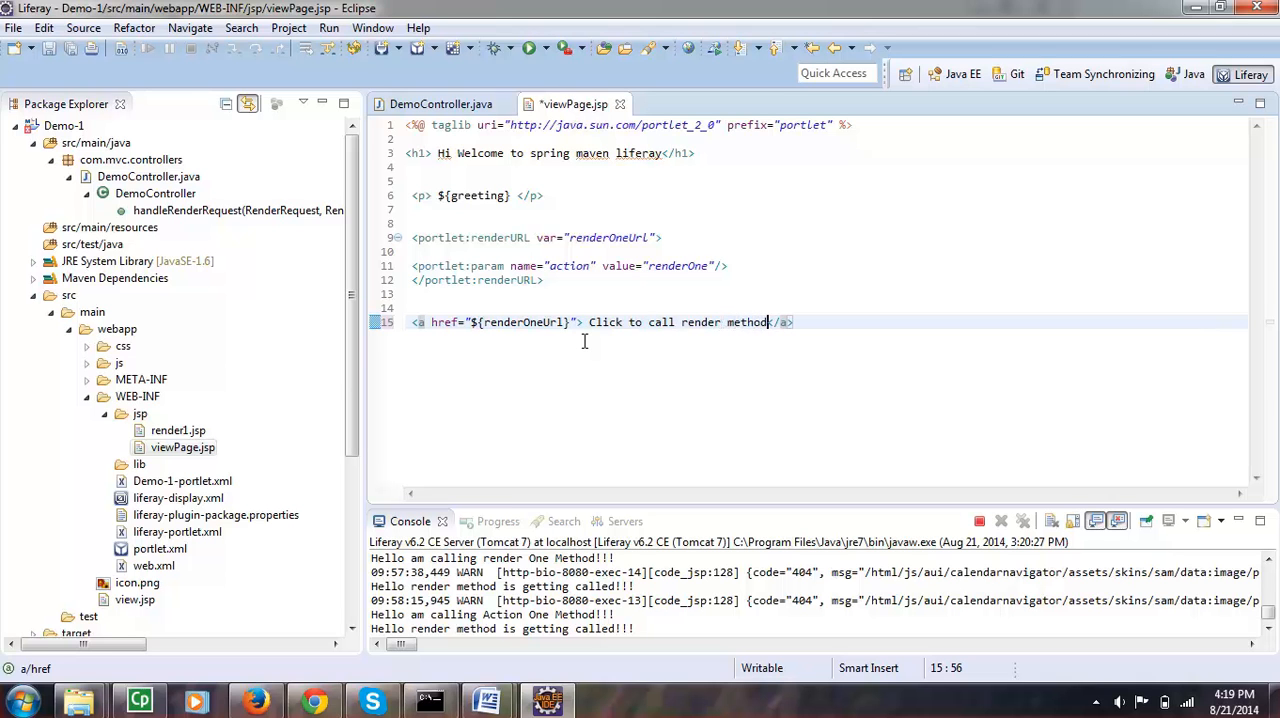
{"action": "key", "text": "ctrl+s"}
{"action": "double_click", "coordinate": [596, 322]}
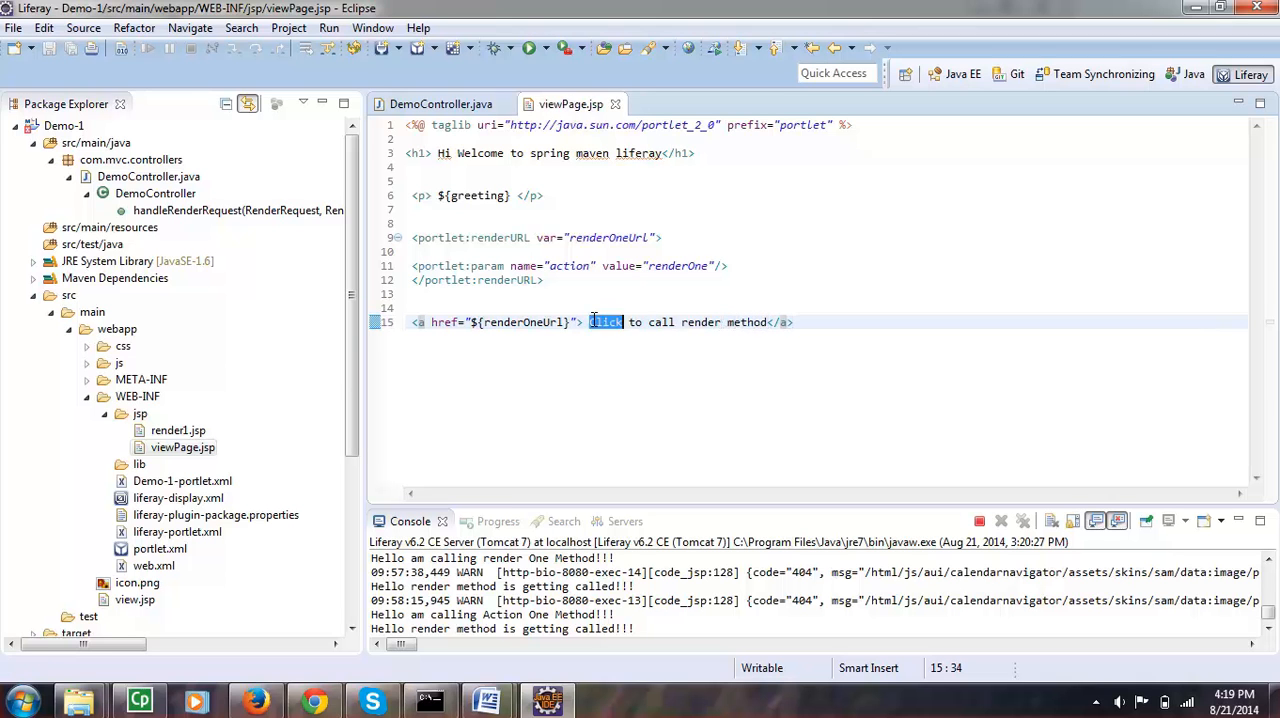
{"action": "triple_click", "coordinate": [596, 322]}
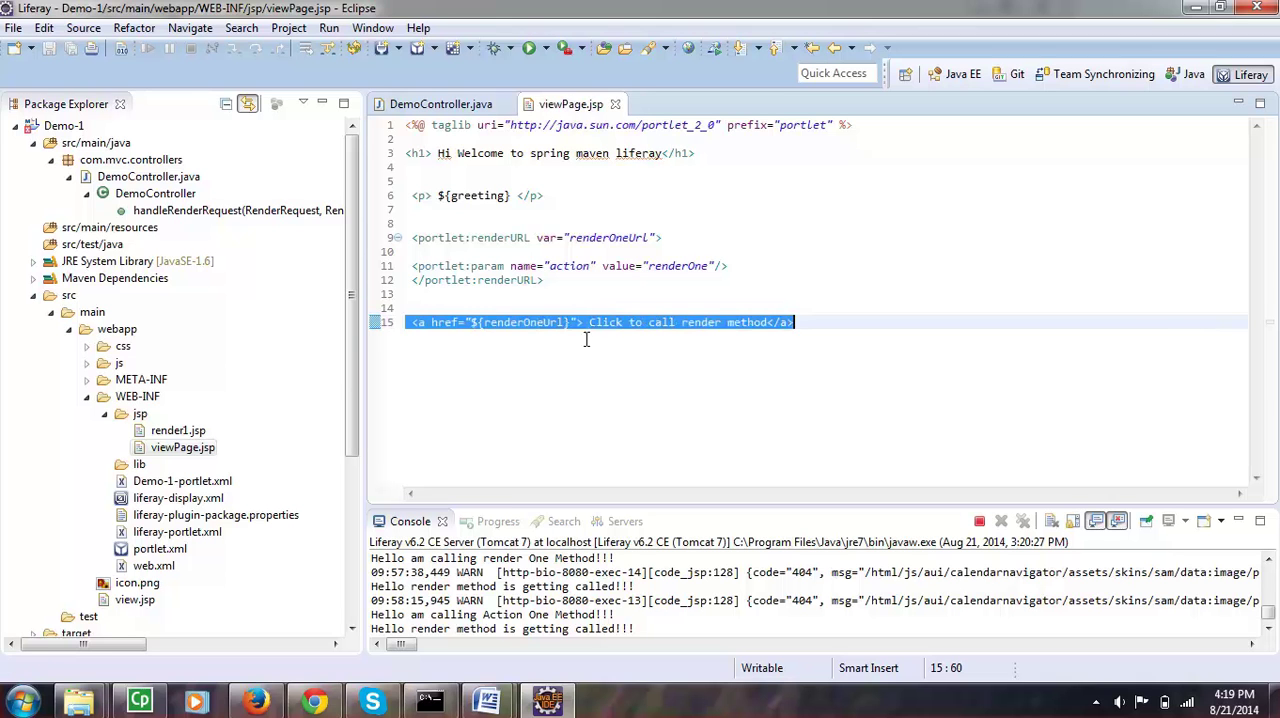
- Review the renderOneUrl variable and renderOne parameter value against DemoController.java
{"action": "left_click", "coordinate": [460, 104]}
{"action": "left_click", "coordinate": [568, 104]}
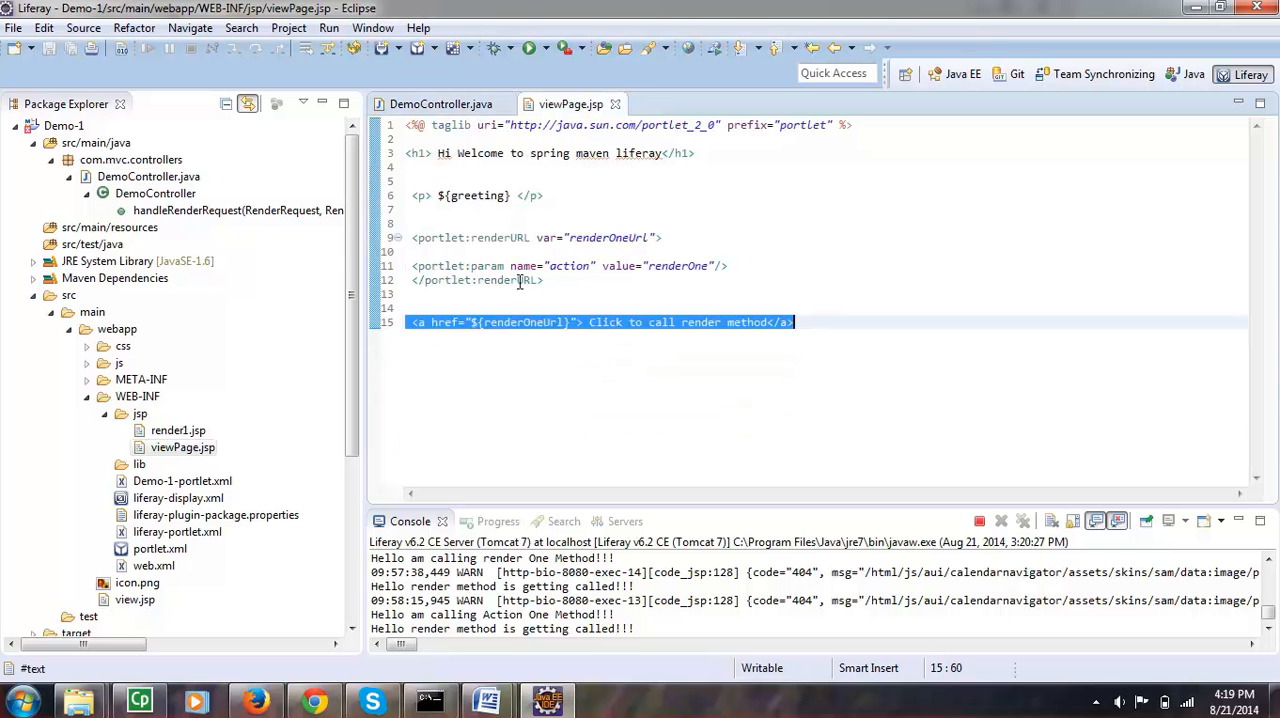
{"action": "left_click", "coordinate": [591, 237]}
{"action": "double_click", "coordinate": [591, 237]}
{"action": "left_click", "coordinate": [670, 265]}
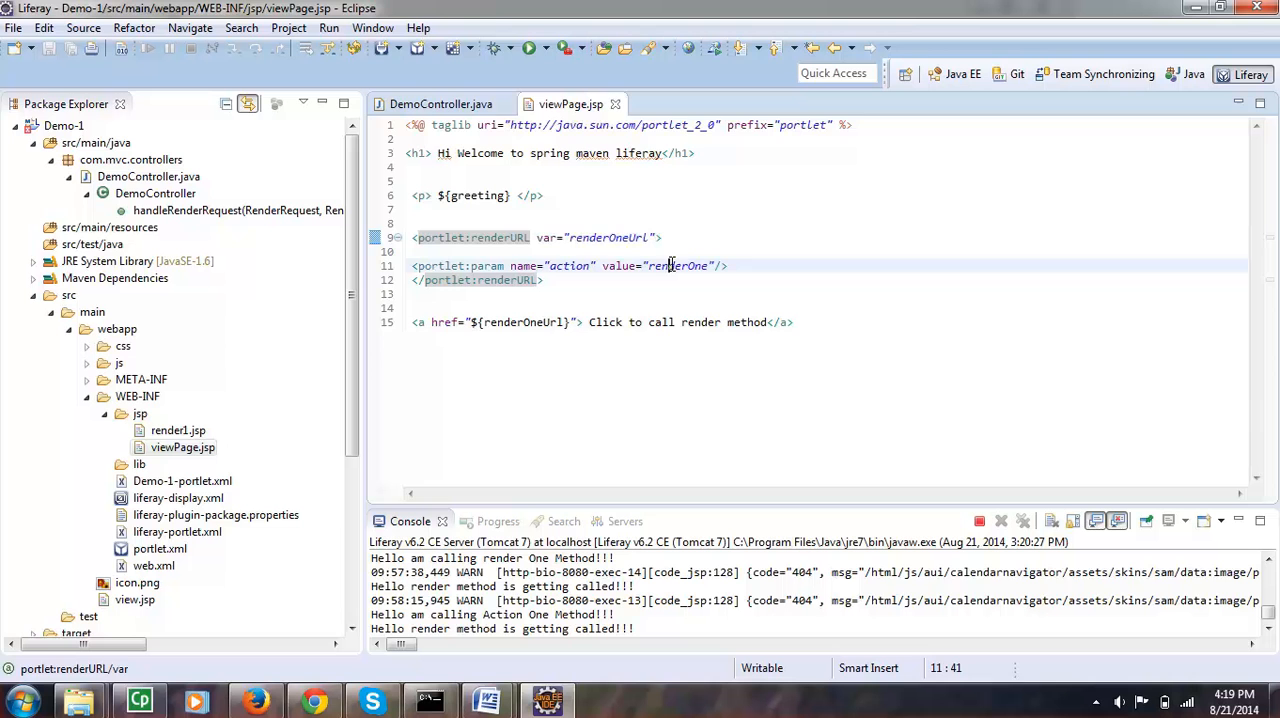
{"action": "double_click", "coordinate": [670, 265]}
- Duplicate handleRenderRequest below itself as handleRenderOneRequest and save the controller
{"action": "left_click", "coordinate": [440, 104]}
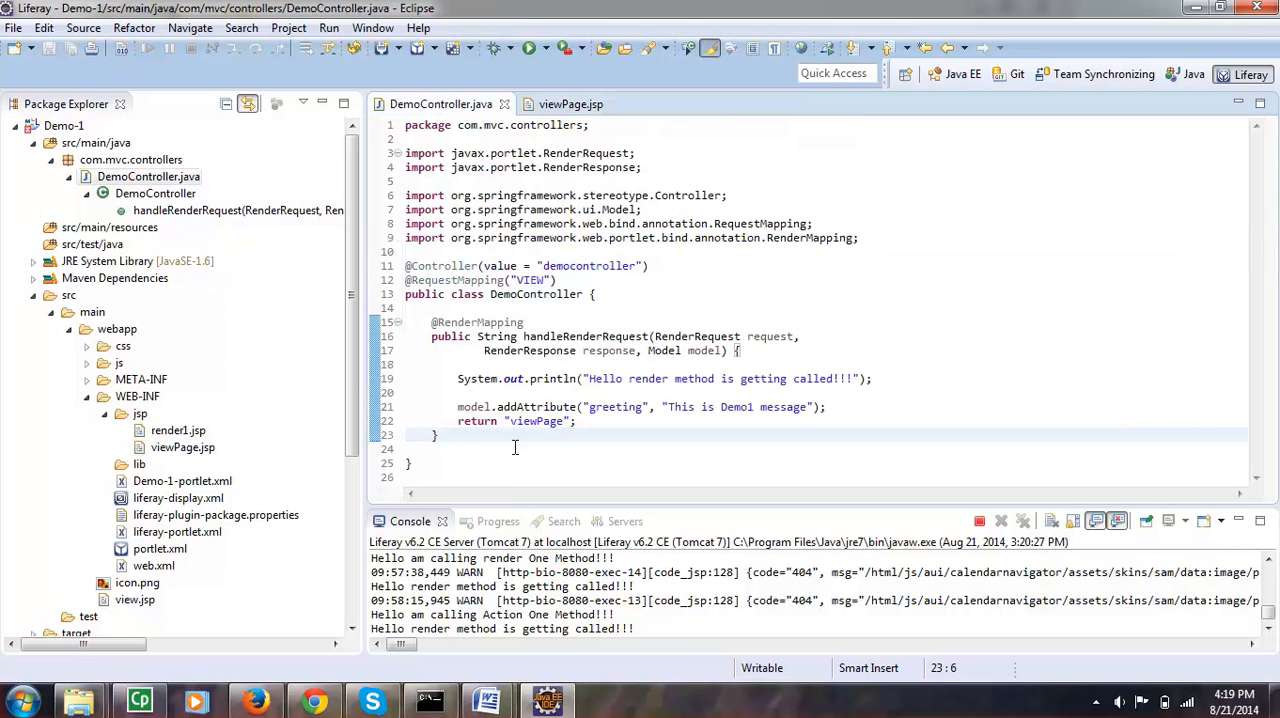
{"action": "left_click_drag", "start_coordinate": [437, 435], "coordinate": [431, 322]}
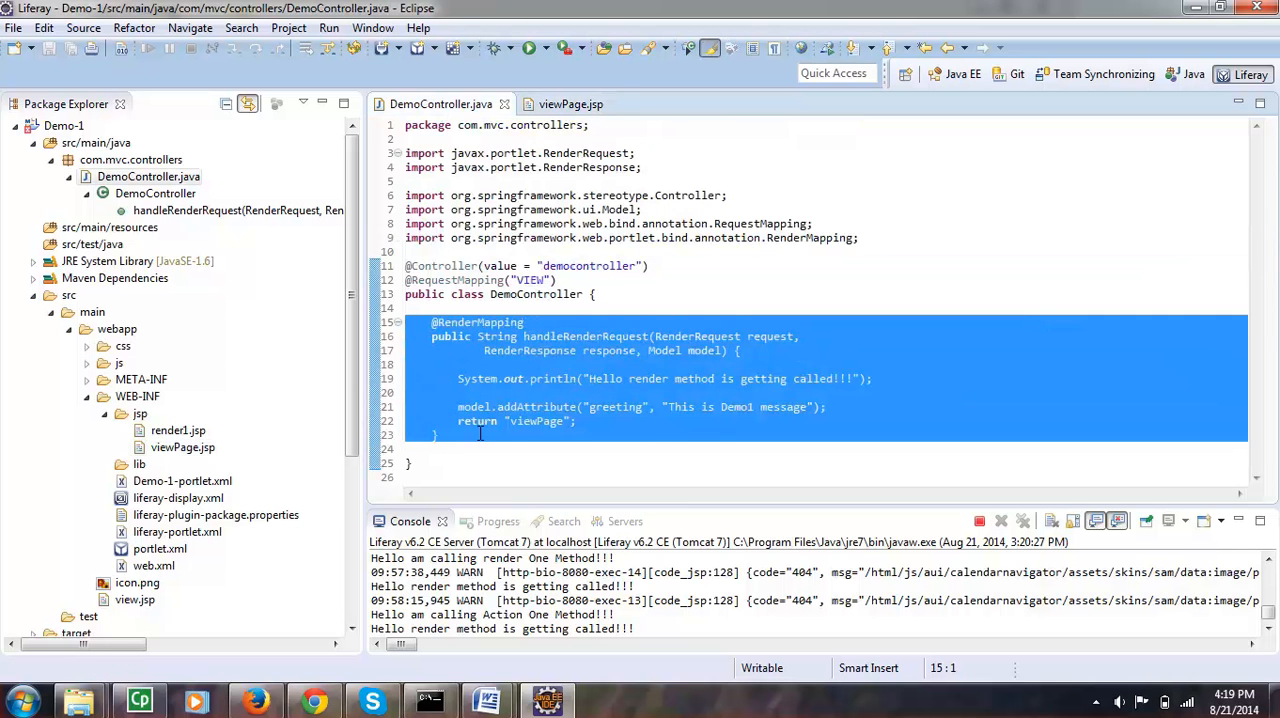
{"action": "left_click", "coordinate": [480, 438]}
{"action": "key", "text": "Return"}
{"action": "key", "text": "ctrl+v"}
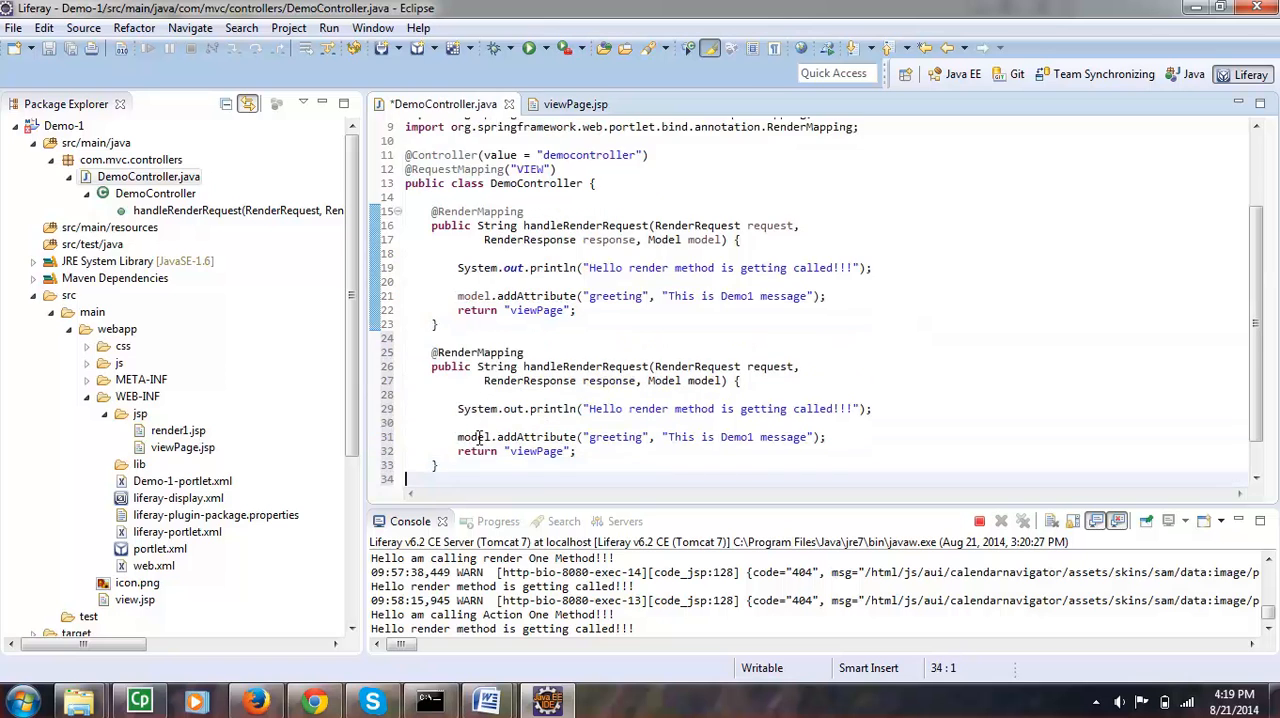
{"action": "key", "text": "Return"}
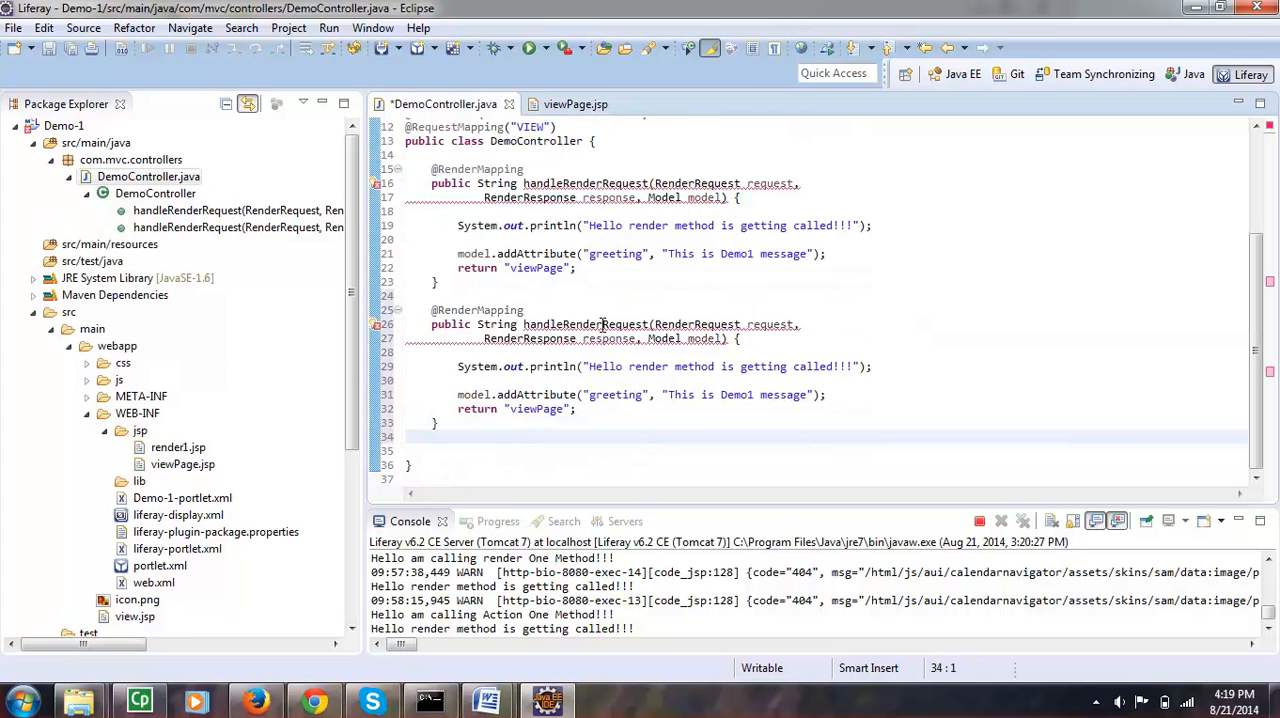
{"action": "left_click", "coordinate": [603, 325]}
{"action": "type", "text": "One"}
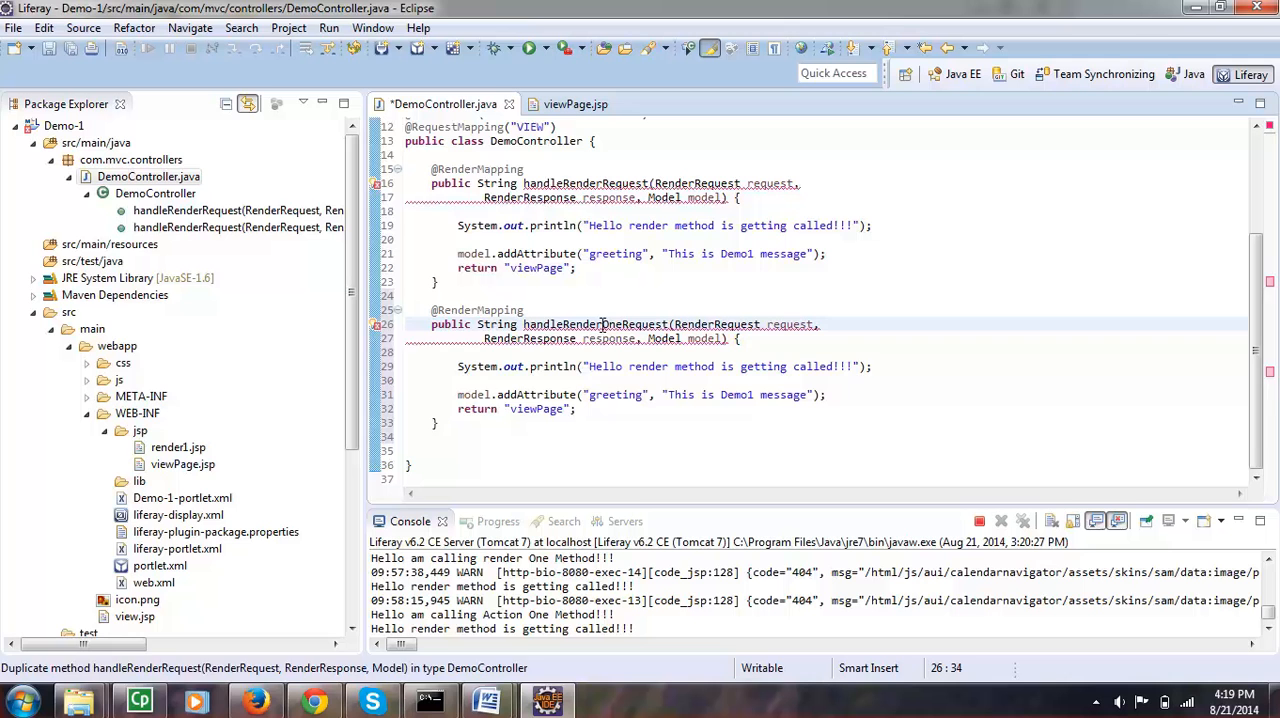
{"action": "key", "text": "ctrl+s"}
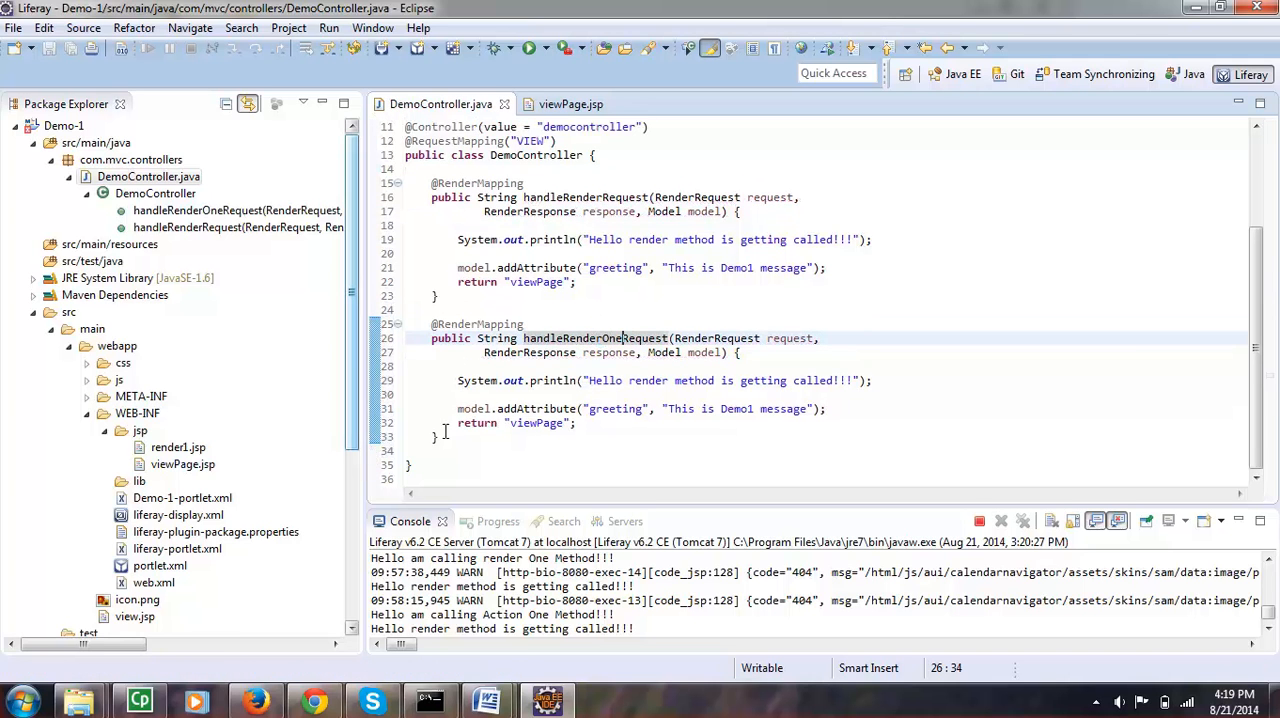
- Change the duplicate's return view from viewPage to render1, checking render1.jsp exists
{"action": "double_click", "coordinate": [536, 423]}
{"action": "type", "text": "rende"}
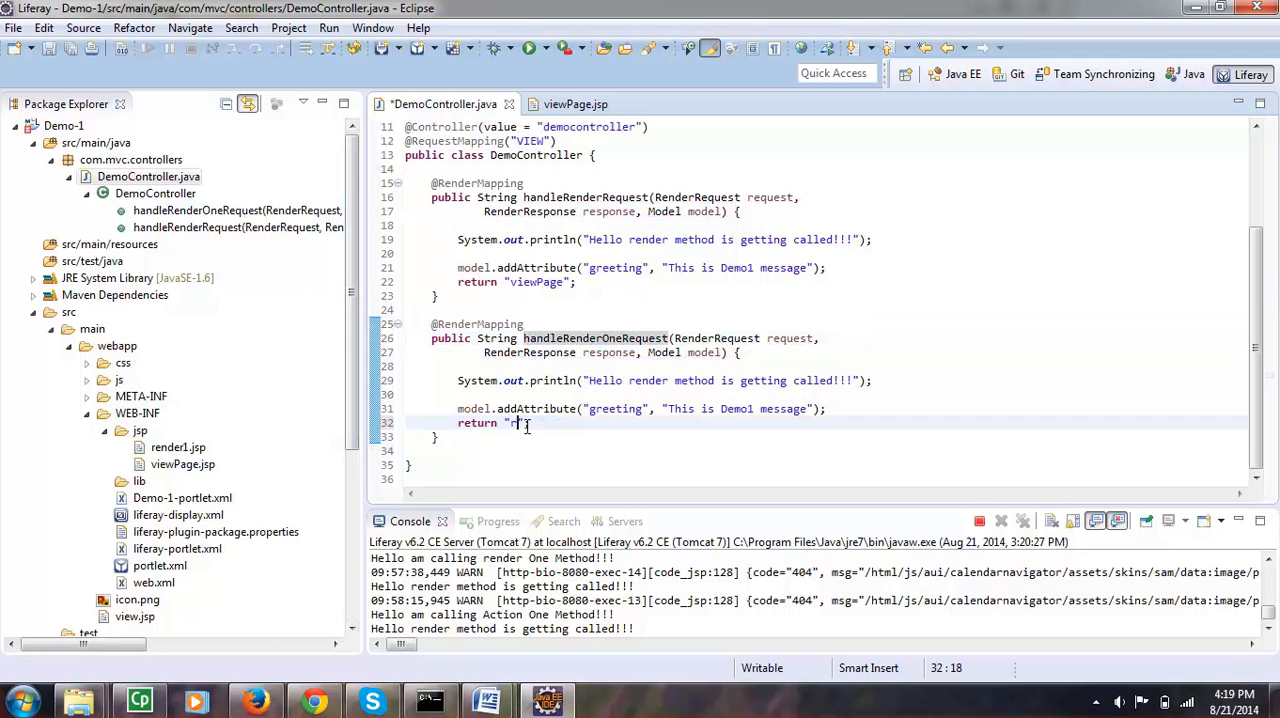
{"action": "type", "text": "r1\";"}
{"action": "key", "text": "ctrl+s"}
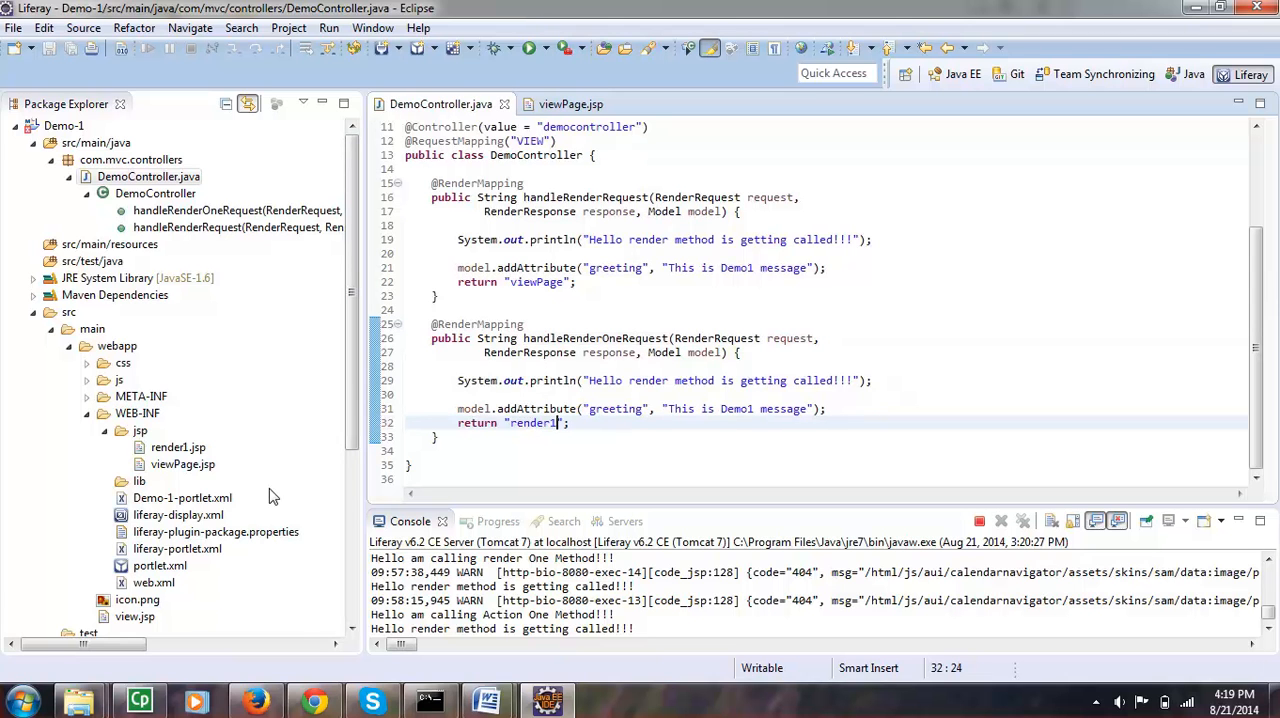
{"action": "double_click", "coordinate": [178, 447]}
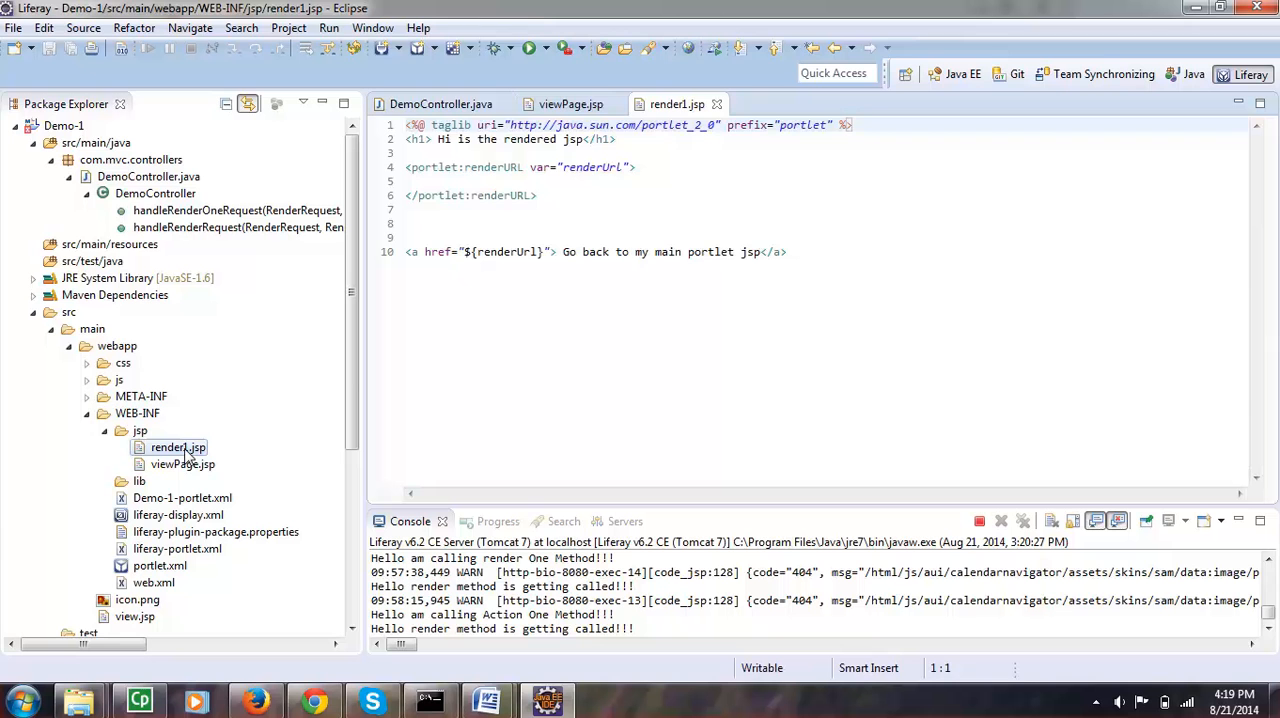
{"action": "left_click", "coordinate": [440, 104]}
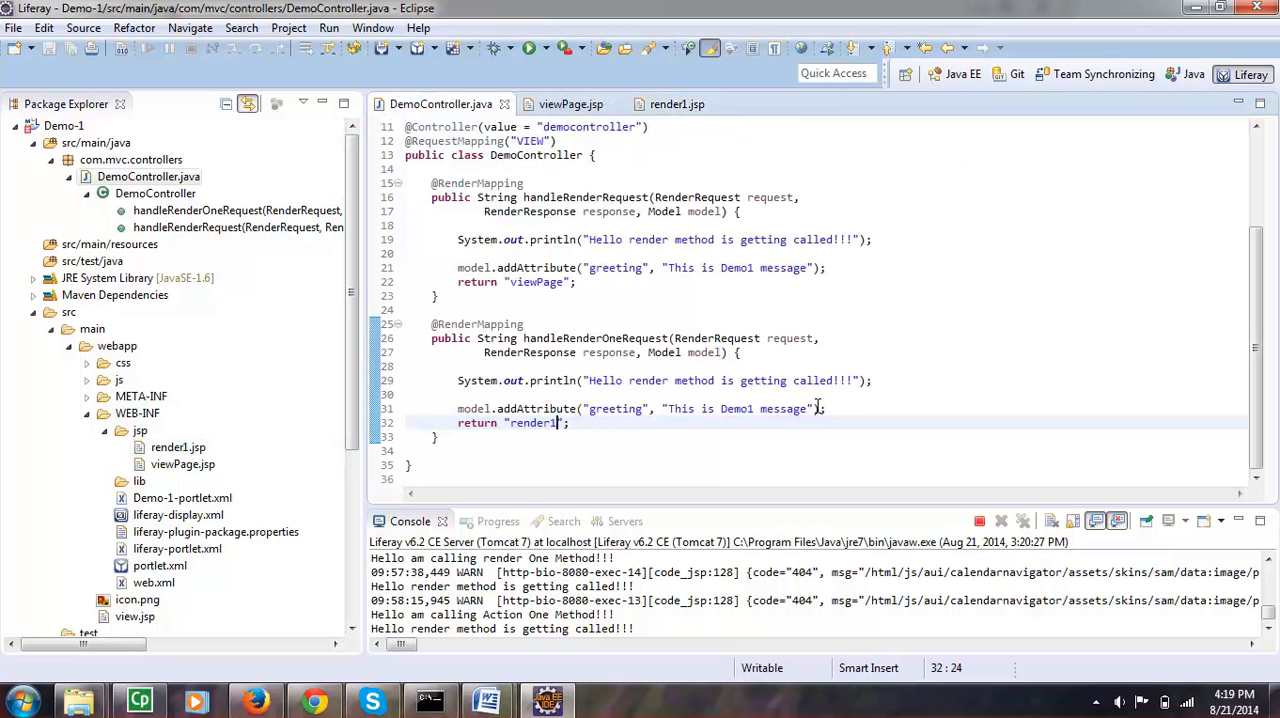
- Make the duplicate log a render One message, delete its model.addAttribute line, and save
{"action": "left_click_drag", "start_coordinate": [833, 381], "coordinate": [637, 379]}
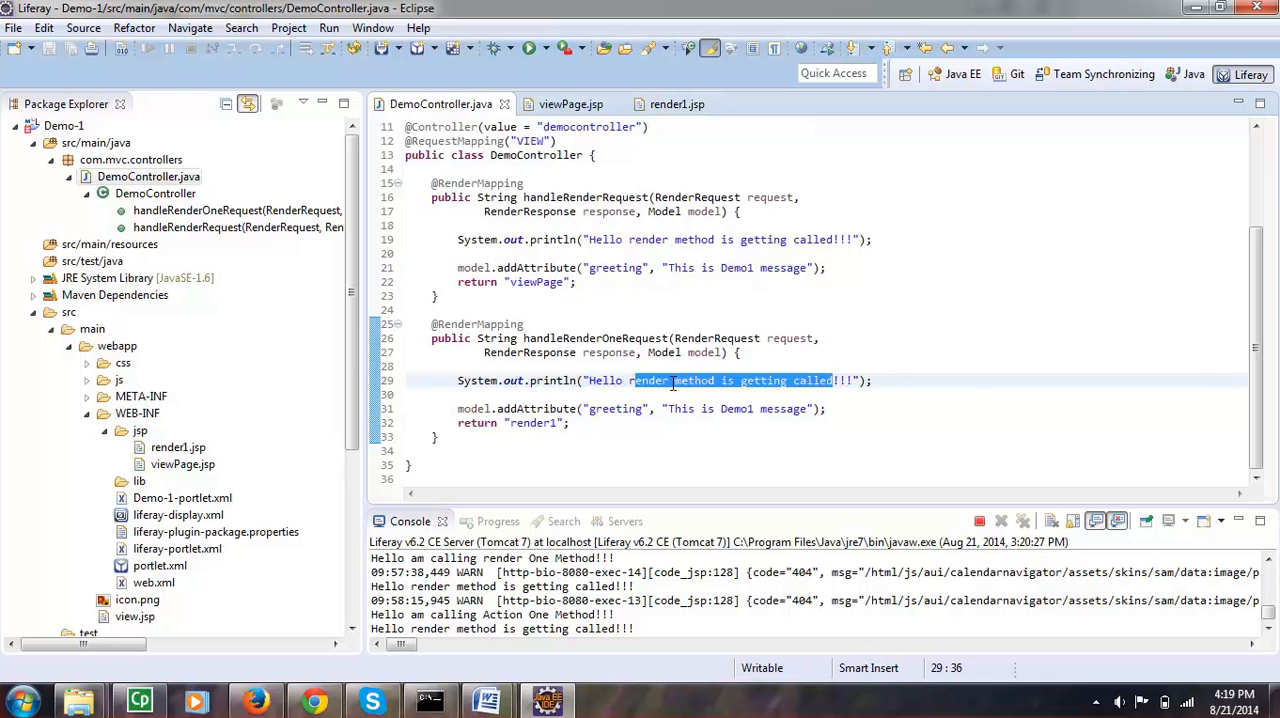
{"action": "left_click", "coordinate": [672, 381]}
{"action": "type", "text": "_One"}
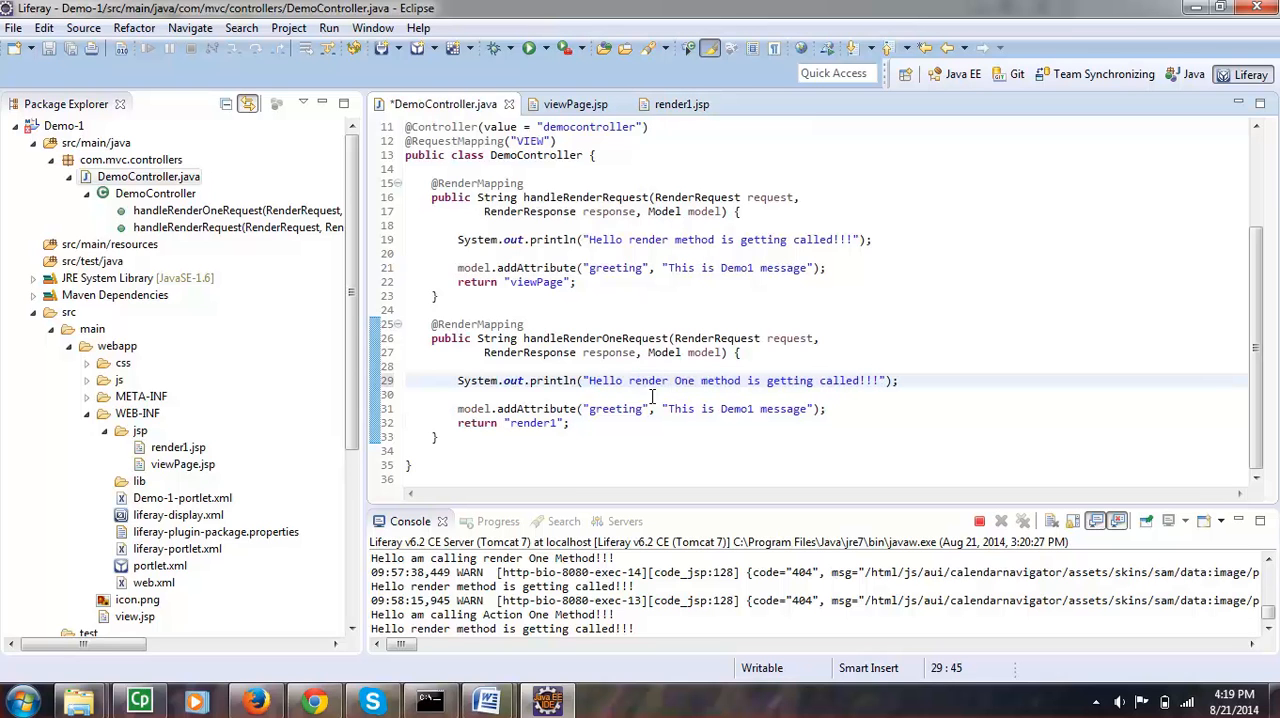
{"action": "left_click_drag", "start_coordinate": [826, 409], "coordinate": [405, 409]}
{"action": "key", "text": "Delete"}
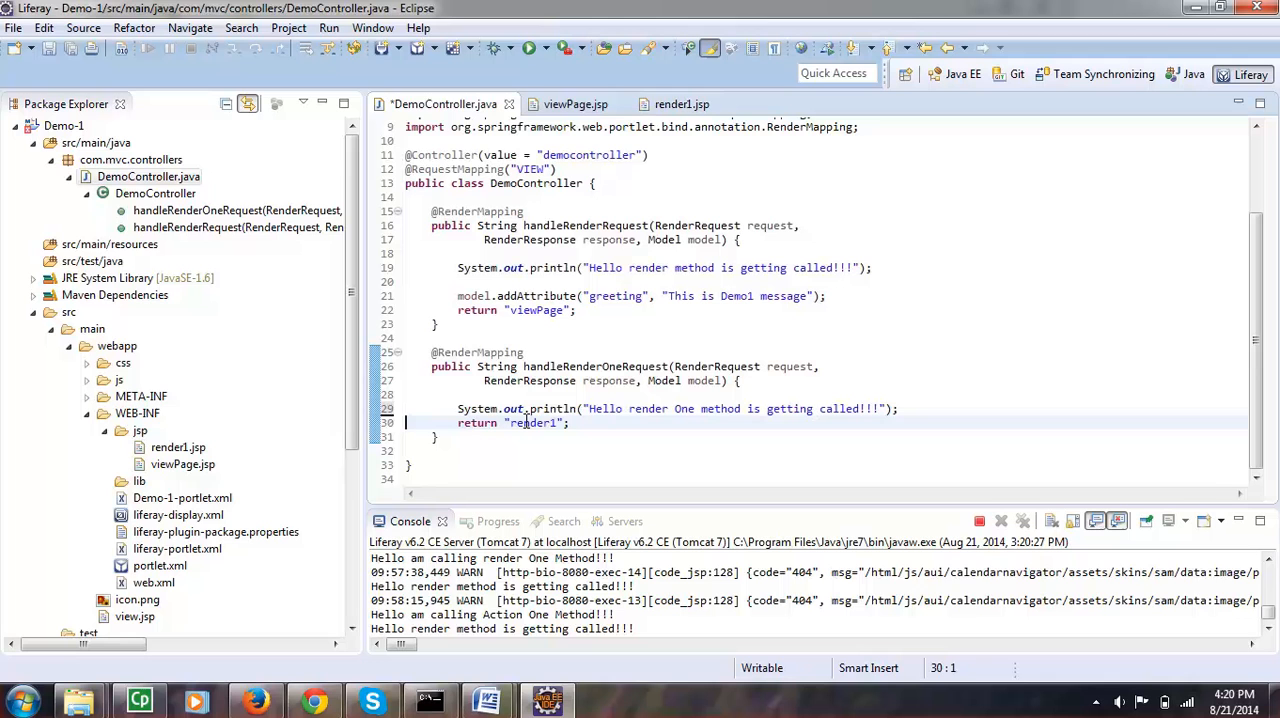
{"action": "key", "text": "ctrl+s"}
{"action": "double_click", "coordinate": [434, 437]}
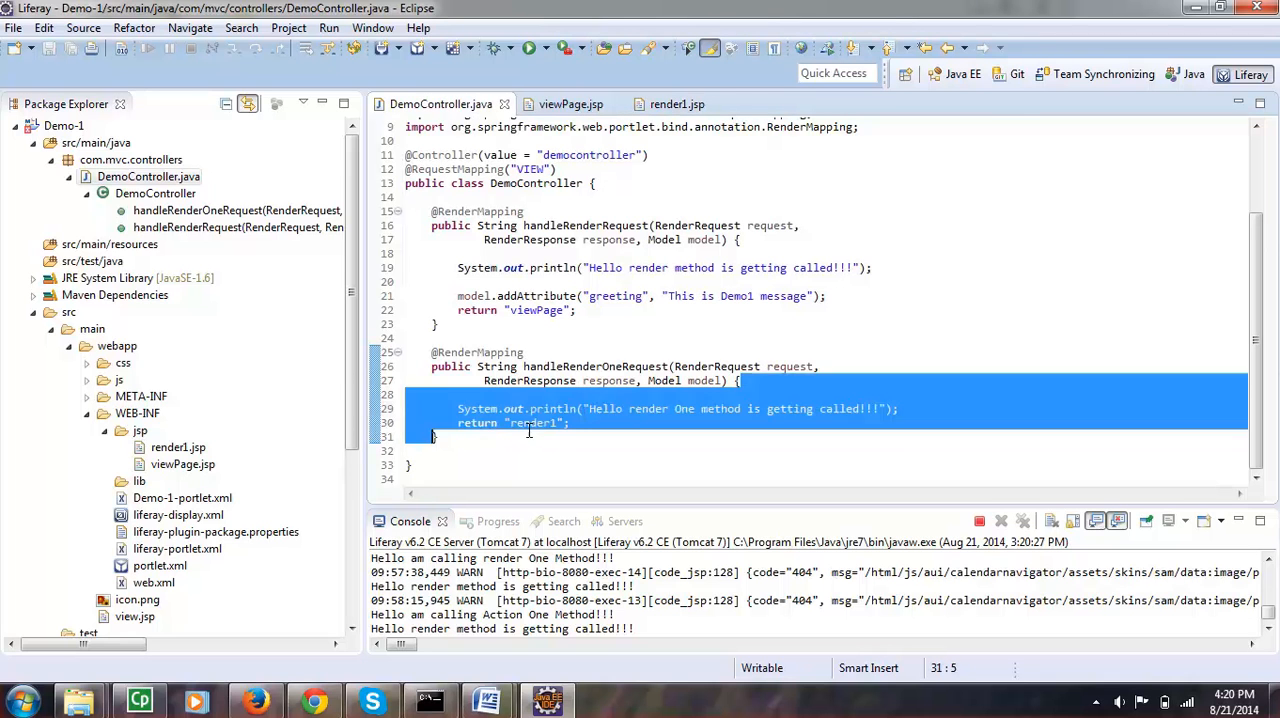
{"action": "left_click", "coordinate": [530, 423]}
{"action": "double_click", "coordinate": [530, 423]}
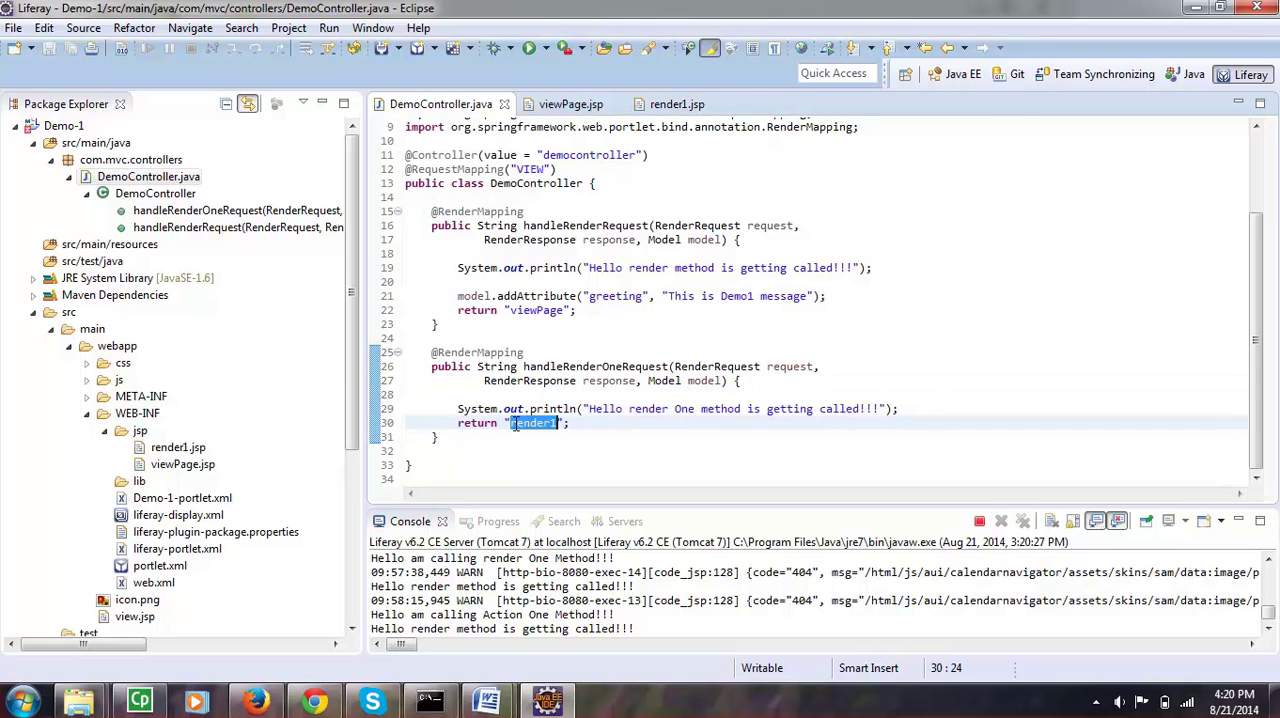
{"action": "left_click", "coordinate": [530, 353]}
{"action": "type", "text": "("}
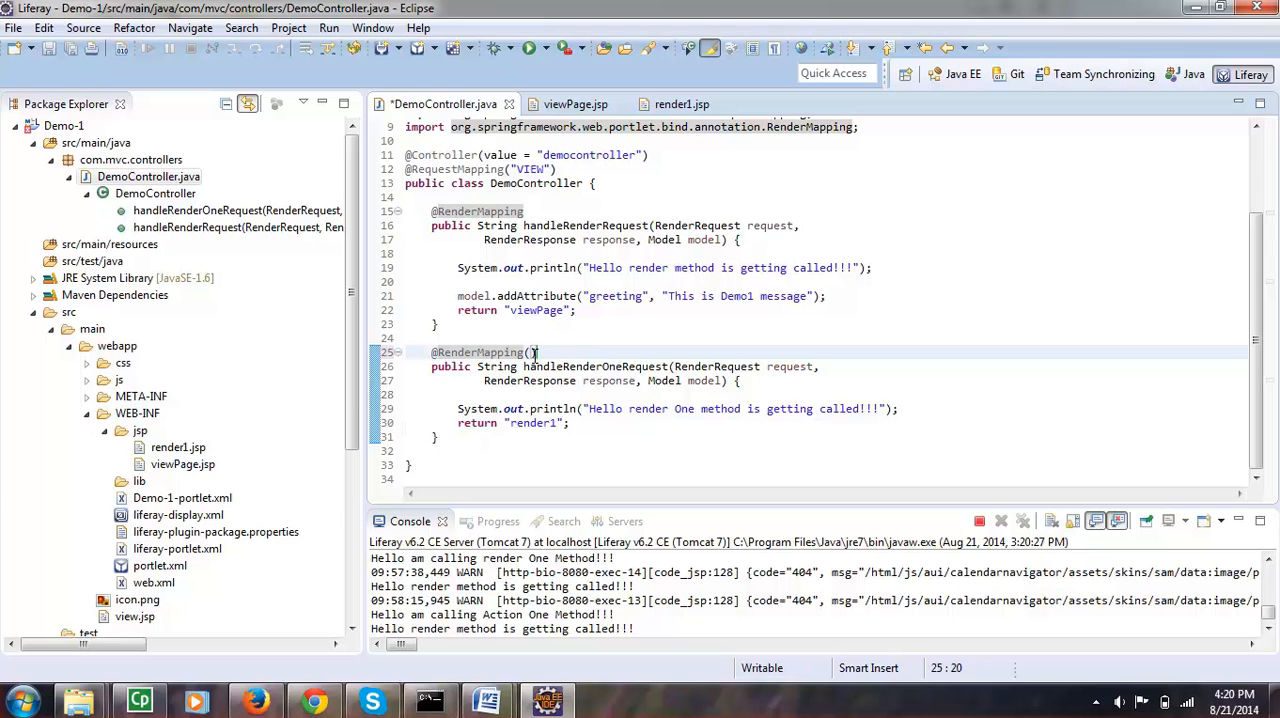
{"action": "type", "text": "params"}
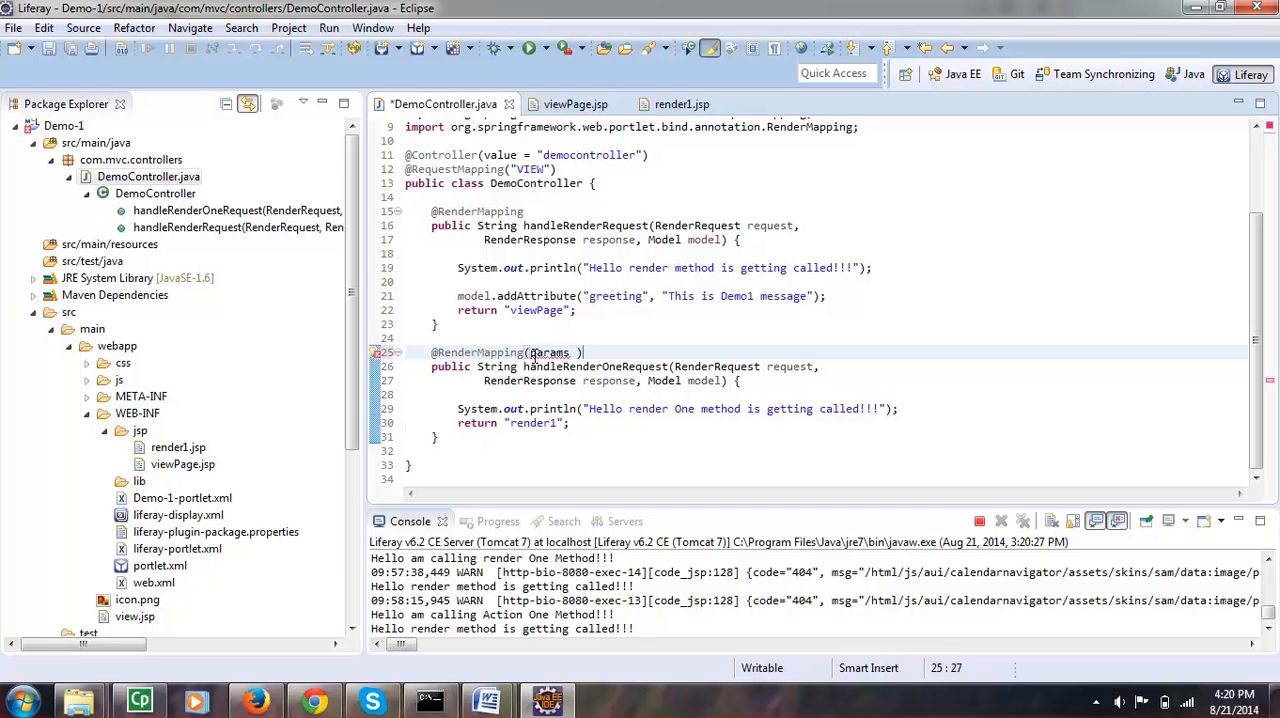
{"action": "key", "text": "BackSpace"}
{"action": "key", "text": "BackSpace"}
{"action": "key", "text": "BackSpace"}
{"action": "key", "text": "ctrl+space"}
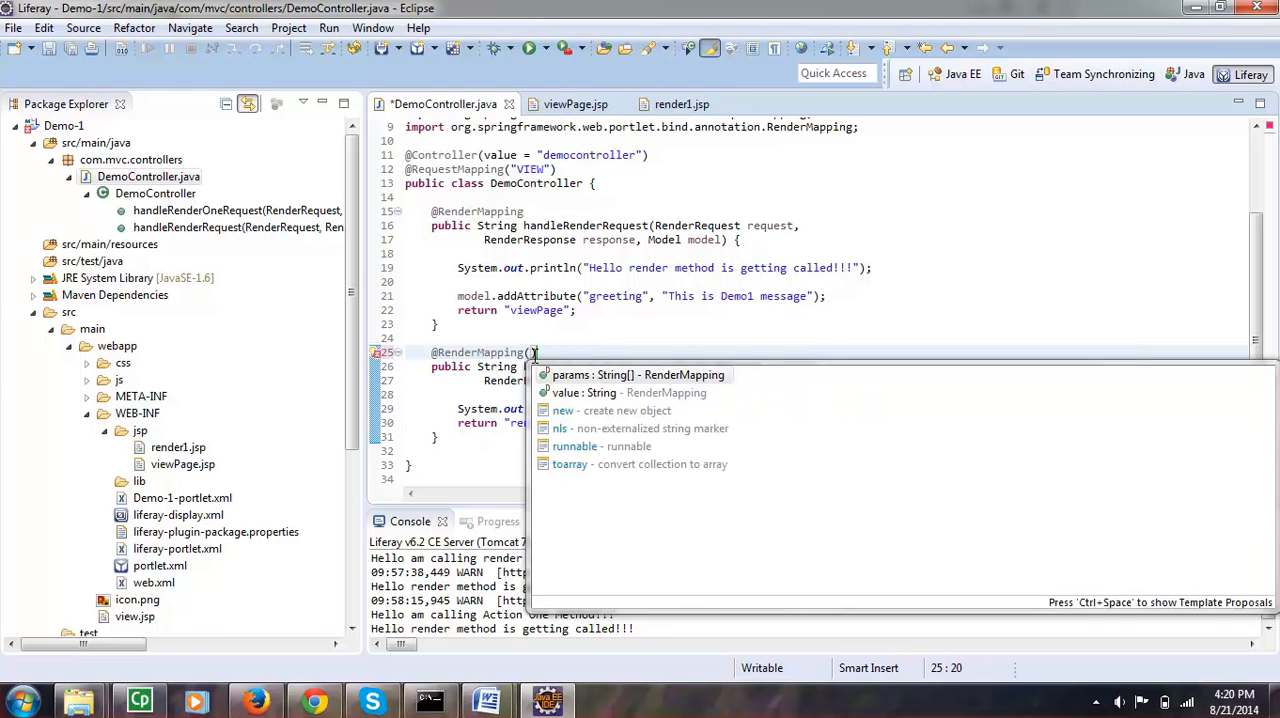
{"action": "key", "text": "Return"}
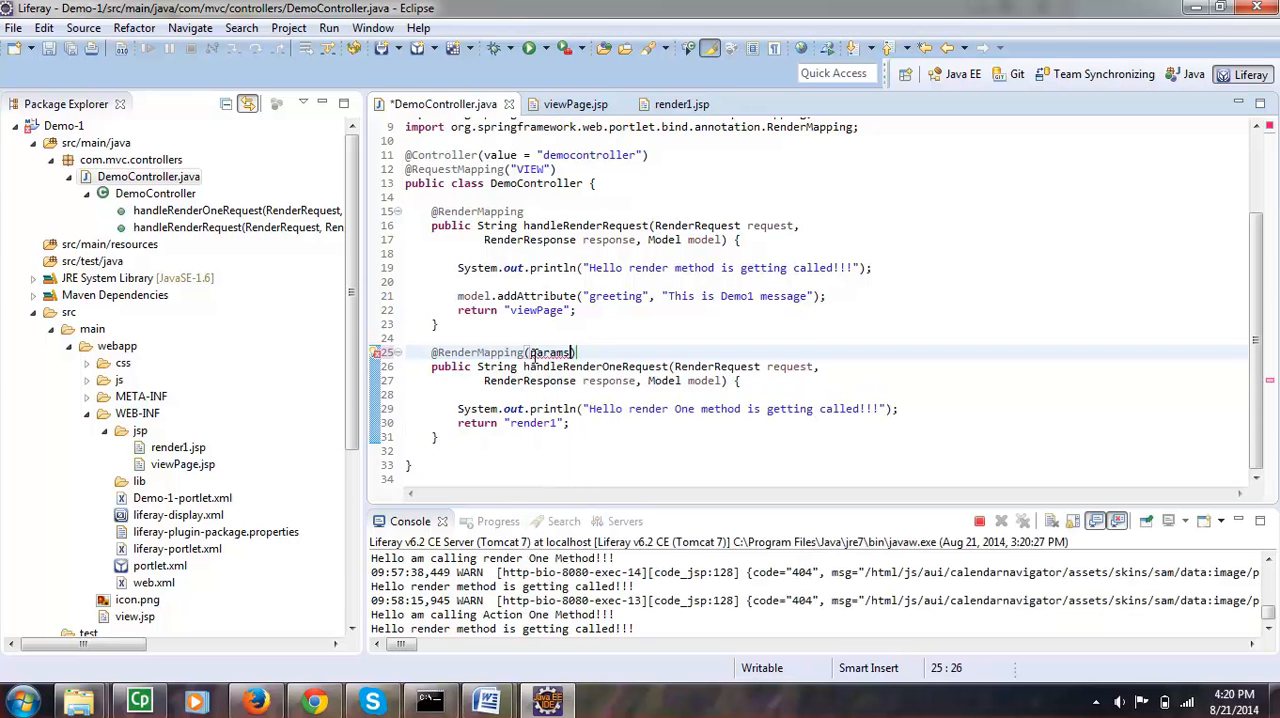
{"action": "type", "text": "= \"a"}
{"action": "type", "text": "ction"}
{"action": "type", "text": "=render"}
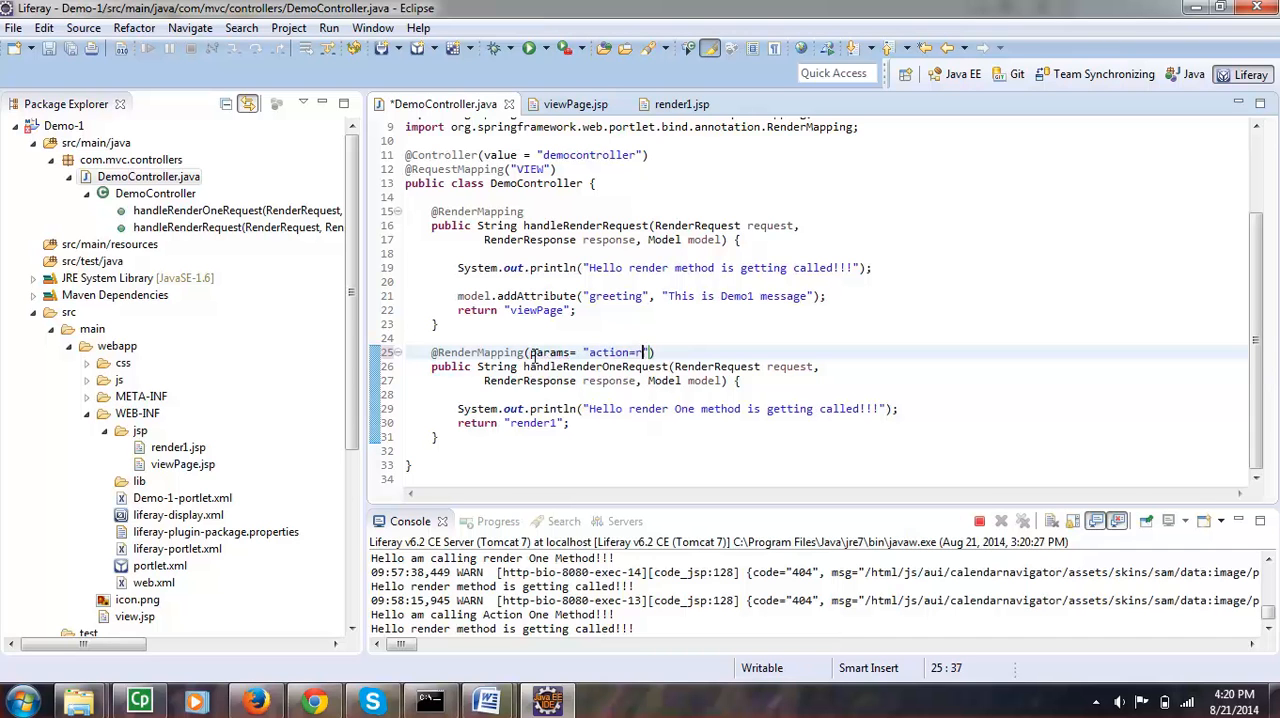
{"action": "type", "text": "One"}
{"action": "key", "text": "ctrl+s"}
{"action": "double_click", "coordinate": [678, 352]}
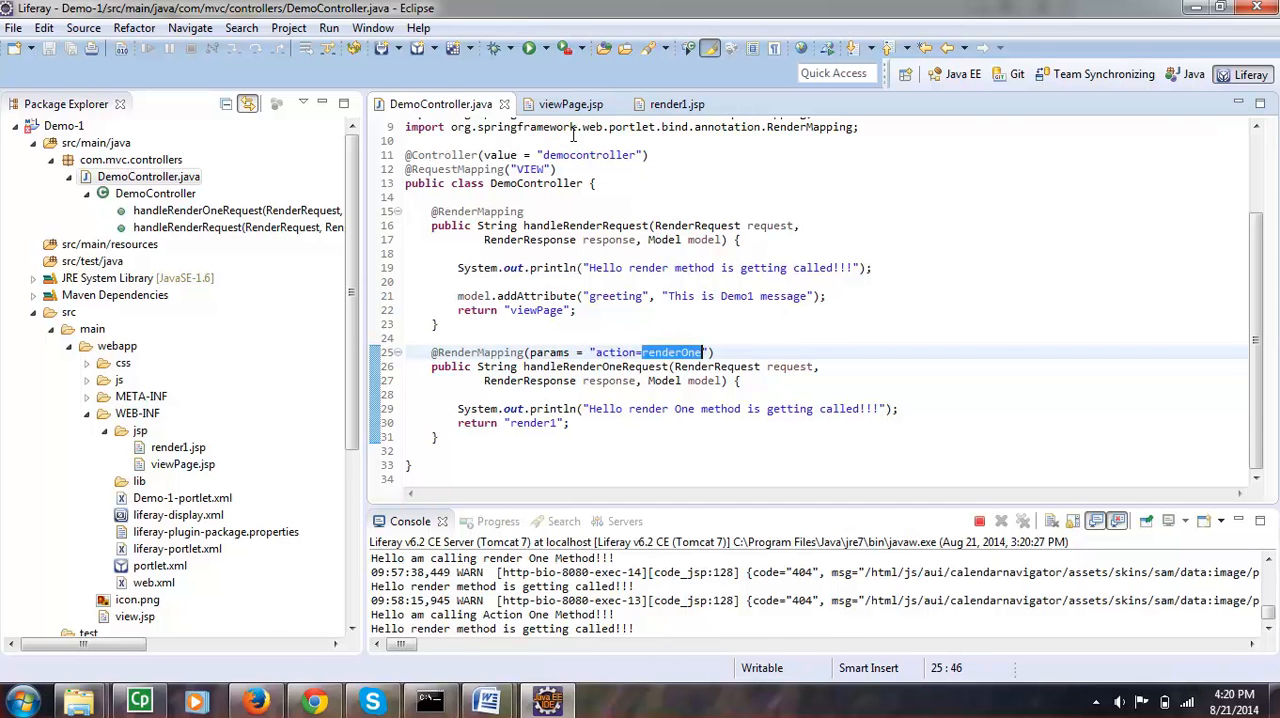
- Compare the mapping's renderOne value against the action parameter in viewPage.jsp
{"action": "left_click", "coordinate": [570, 104]}
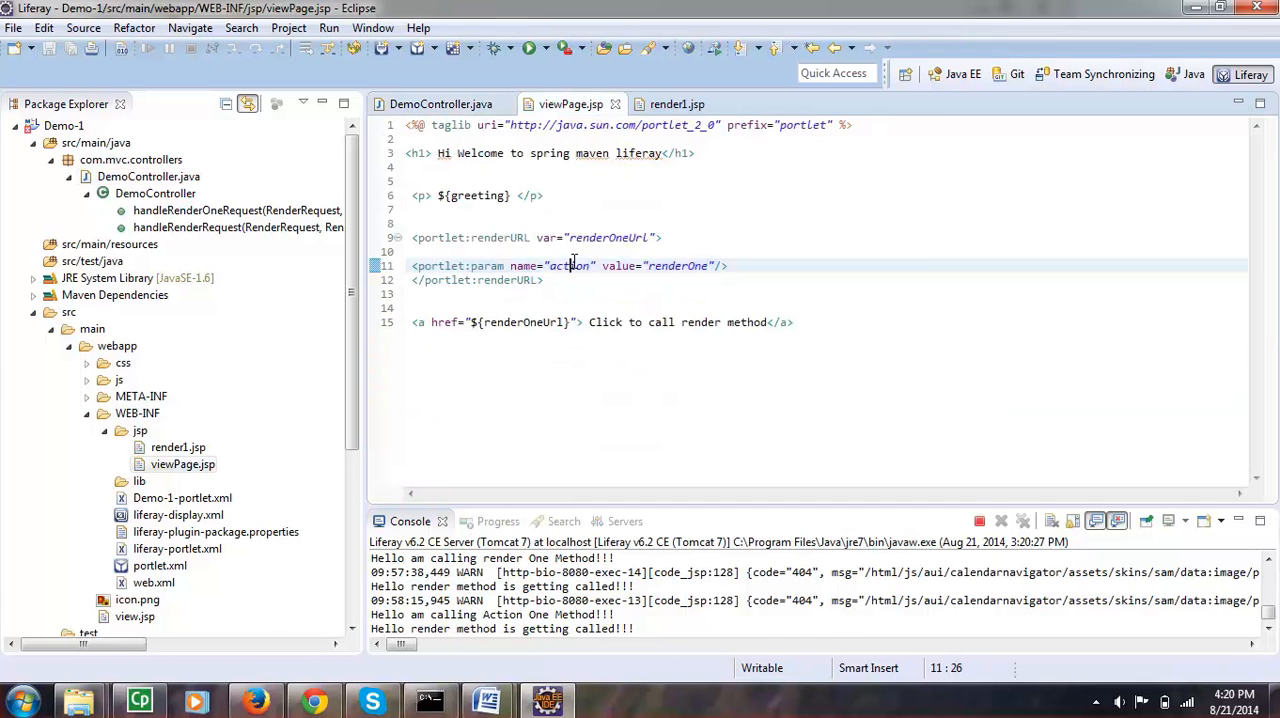
{"action": "double_click", "coordinate": [570, 265]}
{"action": "left_click", "coordinate": [668, 265]}
{"action": "double_click", "coordinate": [668, 265]}
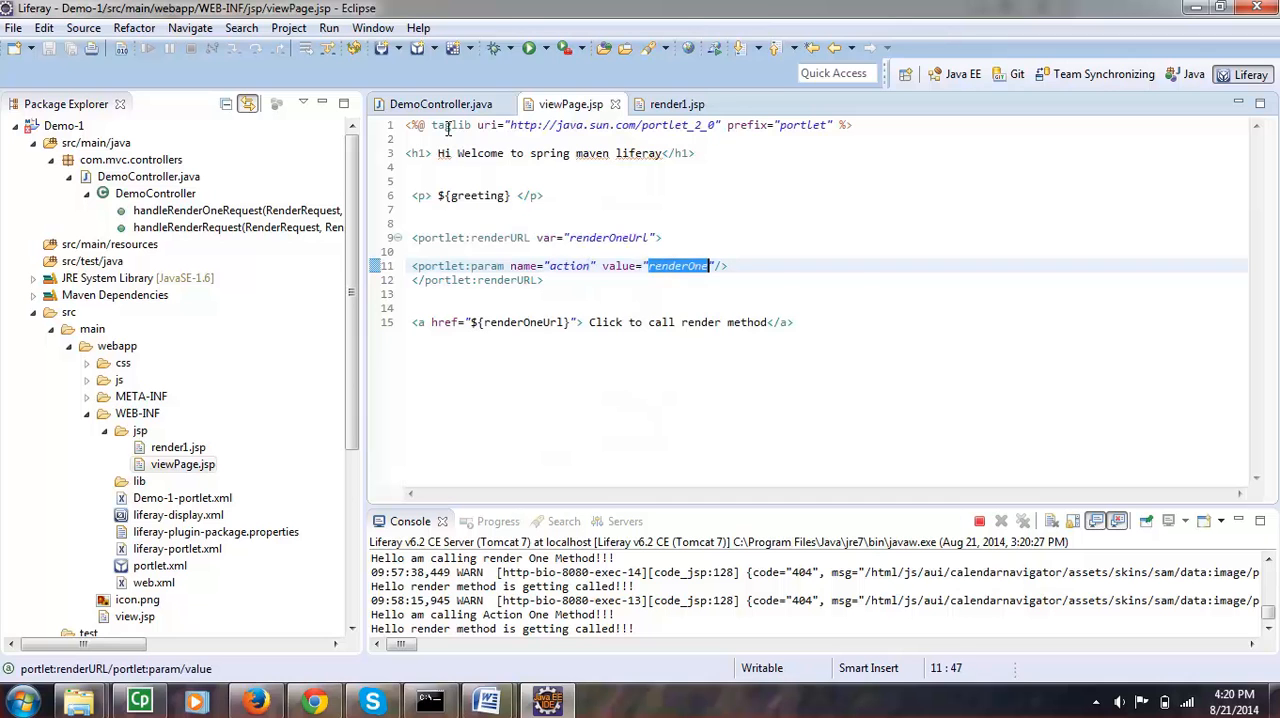
{"action": "left_click", "coordinate": [440, 104]}
{"action": "double_click", "coordinate": [617, 352]}
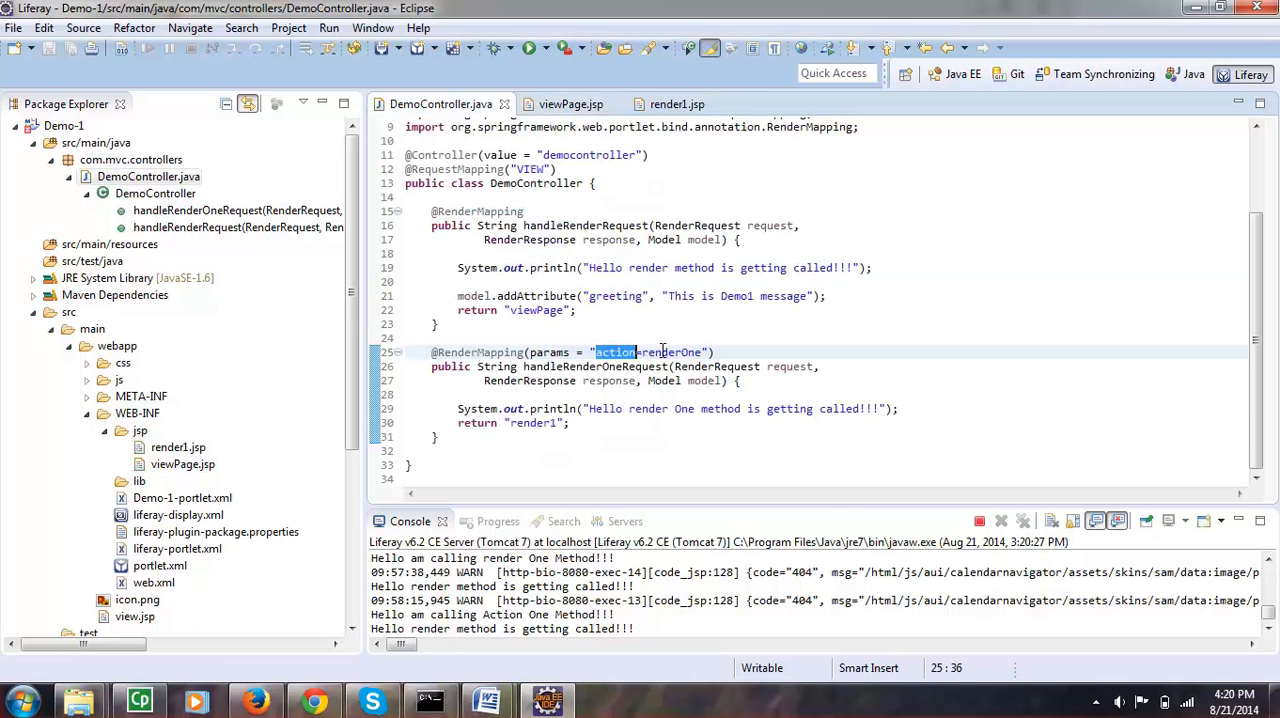
{"action": "left_click", "coordinate": [702, 352]}
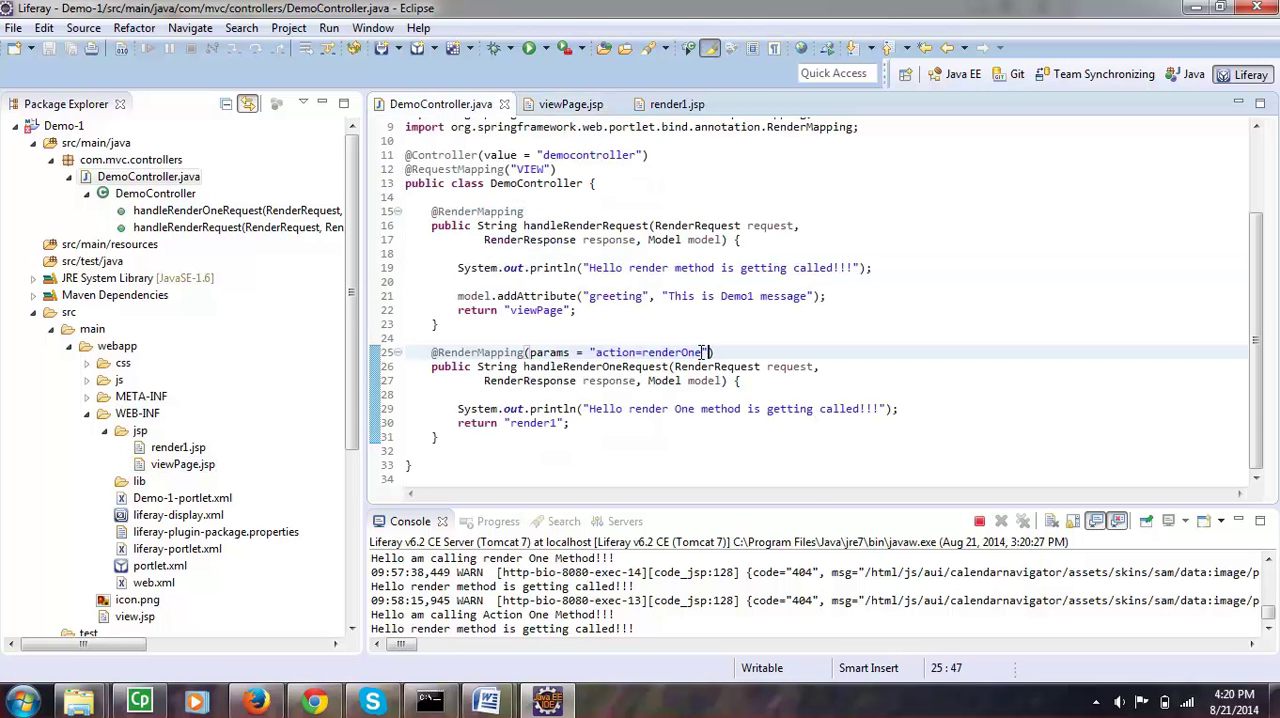
- Review the renderOne handler's body and its render1 return value
{"action": "left_click", "coordinate": [470, 440]}
{"action": "left_click_drag", "start_coordinate": [465, 441], "coordinate": [431, 352]}
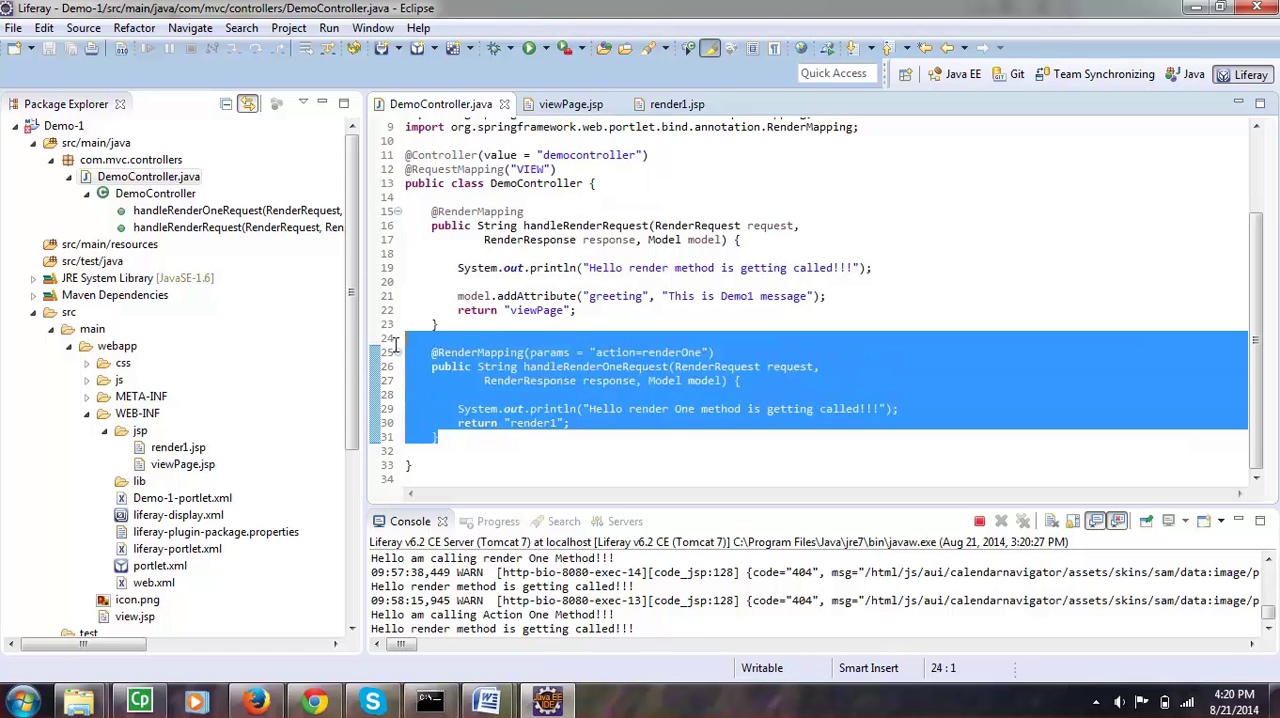
{"action": "left_click", "coordinate": [535, 430]}
{"action": "left_click_drag", "start_coordinate": [742, 381], "coordinate": [433, 437]}
{"action": "double_click", "coordinate": [540, 423]}
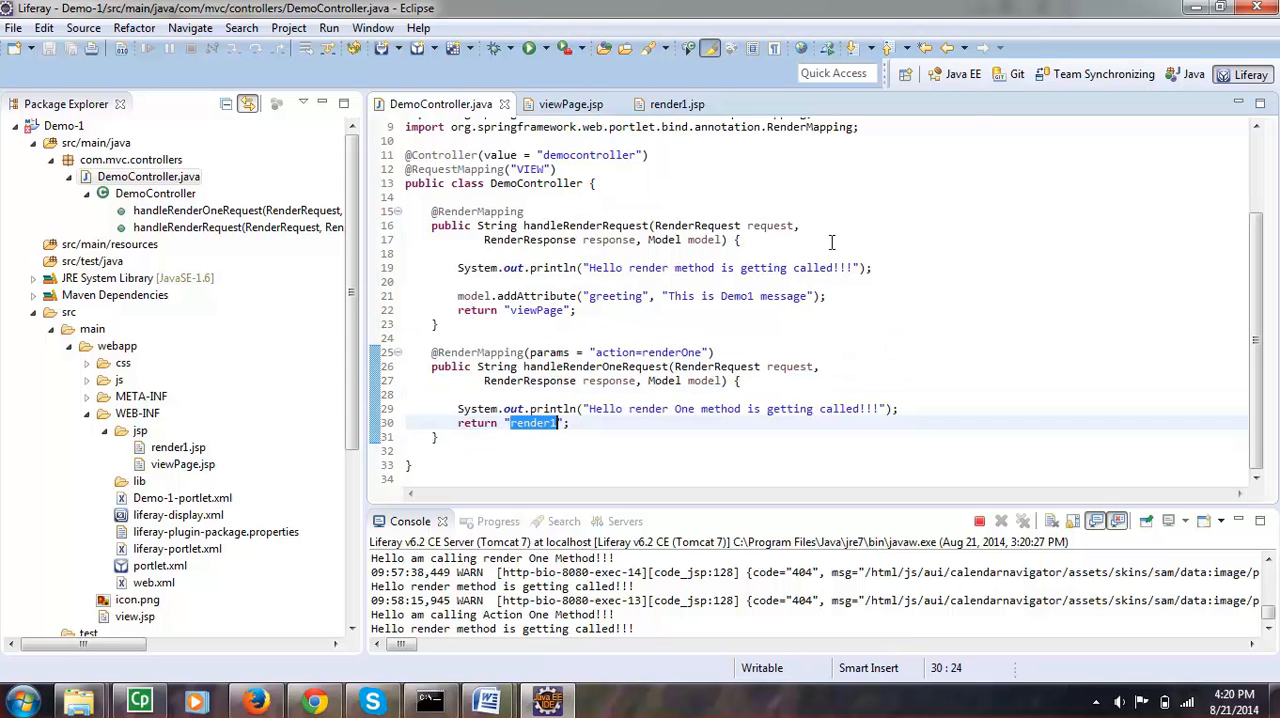
- Review render1.jsp's renderUrl block and its go-back link
{"action": "left_click", "coordinate": [677, 104]}
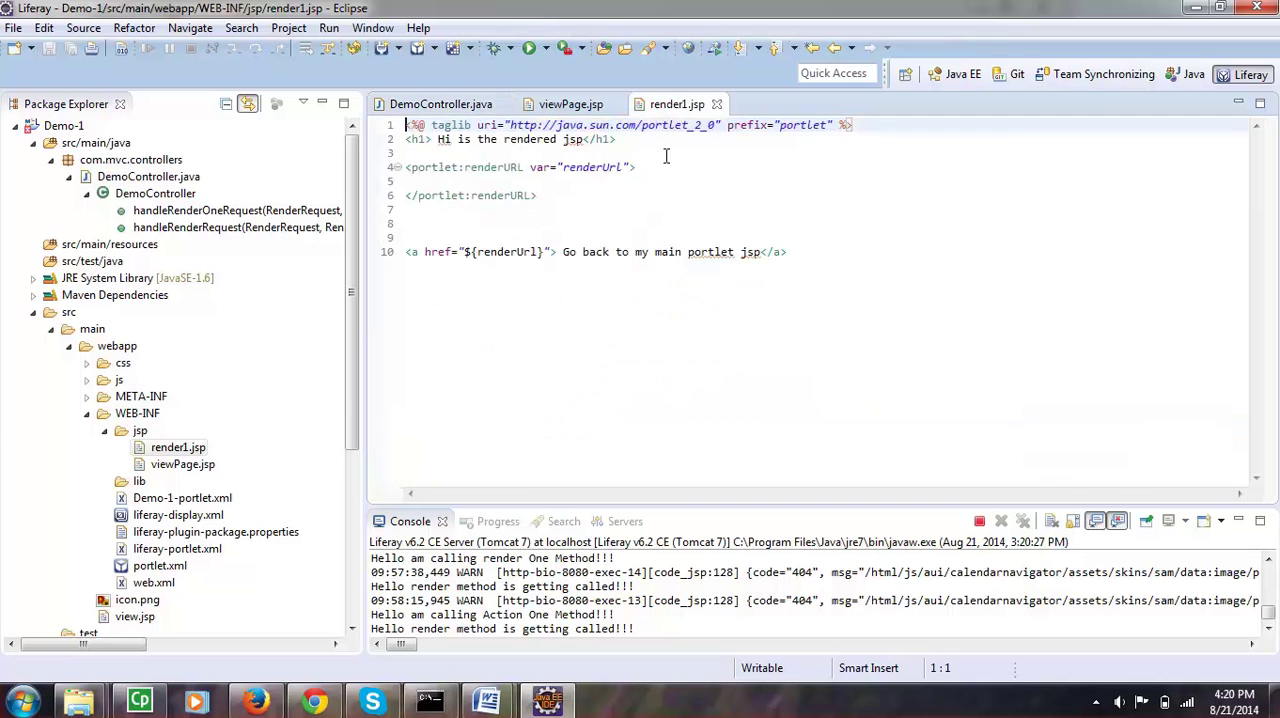
{"action": "triple_click", "coordinate": [656, 251]}
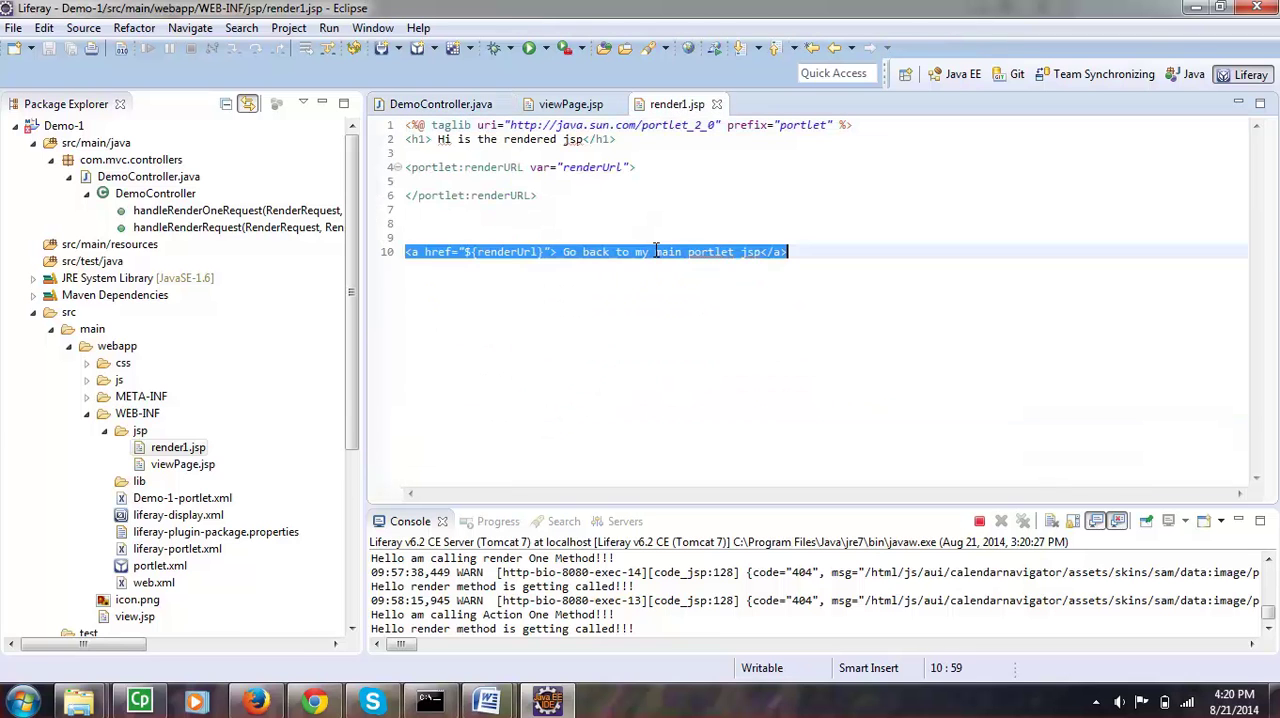
{"action": "double_click", "coordinate": [512, 252]}
{"action": "left_click_drag", "start_coordinate": [543, 252], "coordinate": [460, 252]}
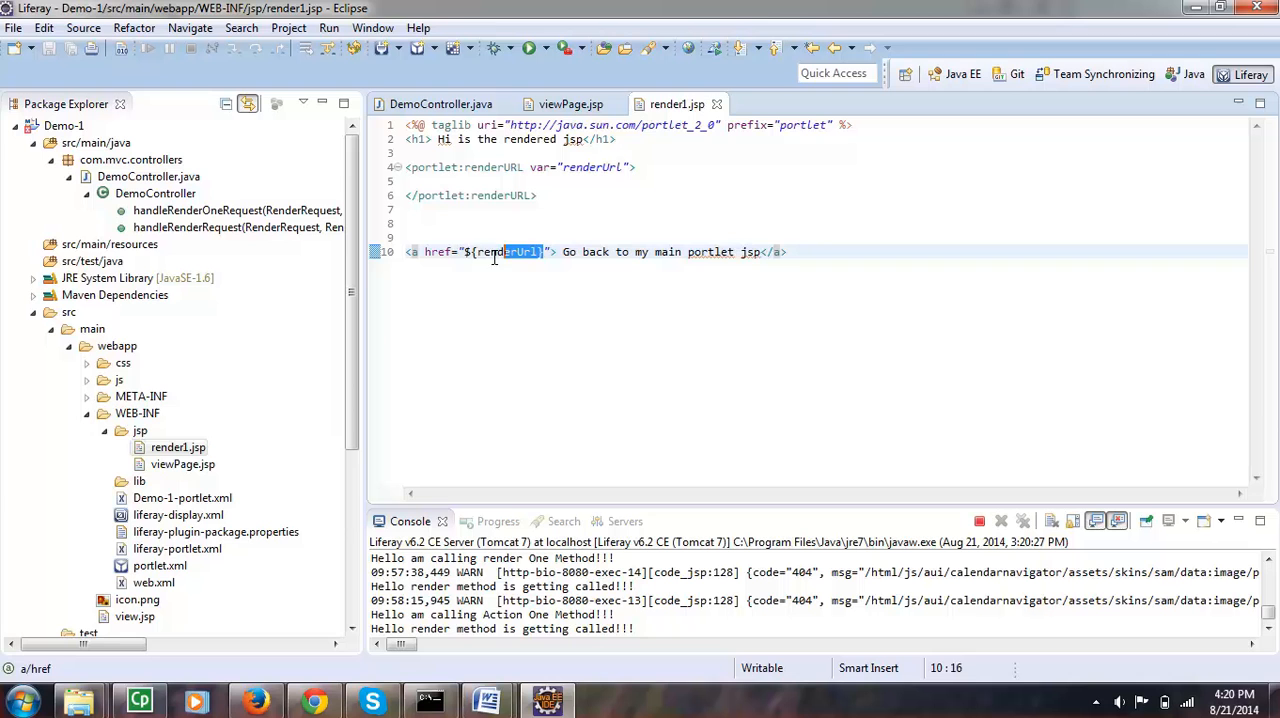
{"action": "double_click", "coordinate": [507, 252]}
{"action": "left_click_drag", "start_coordinate": [540, 195], "coordinate": [406, 167]}
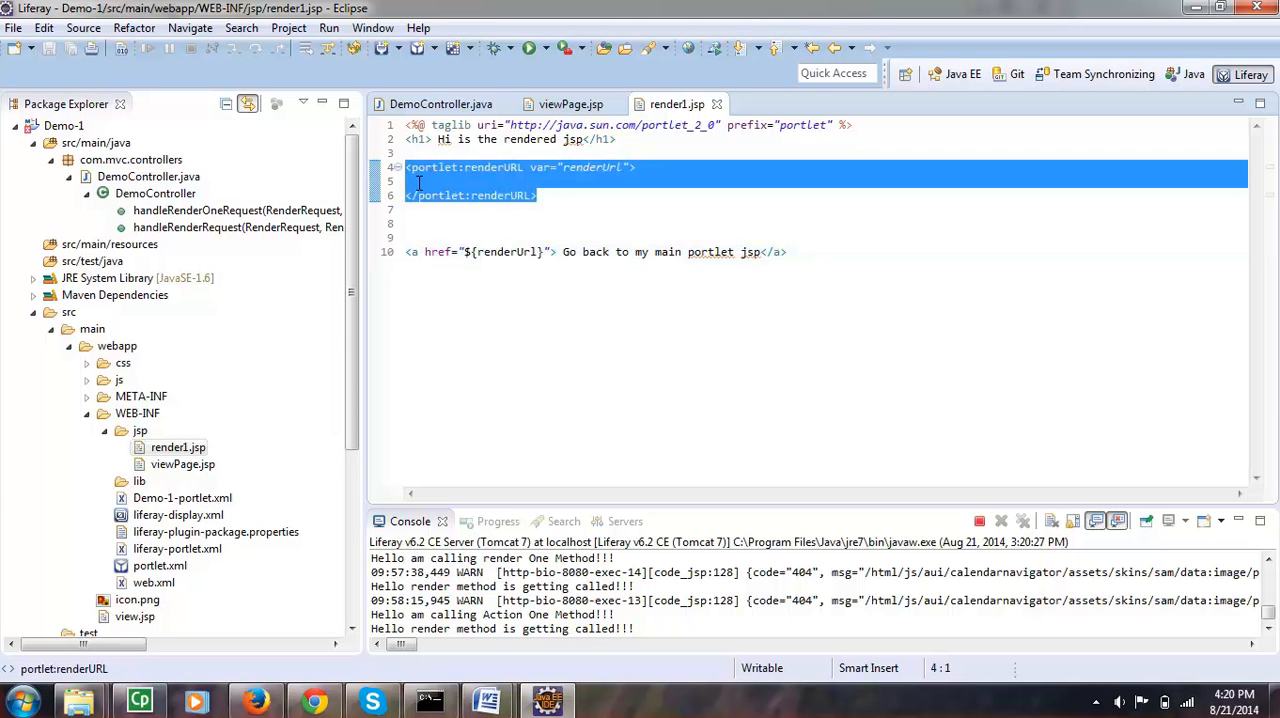
{"action": "left_click", "coordinate": [406, 181]}
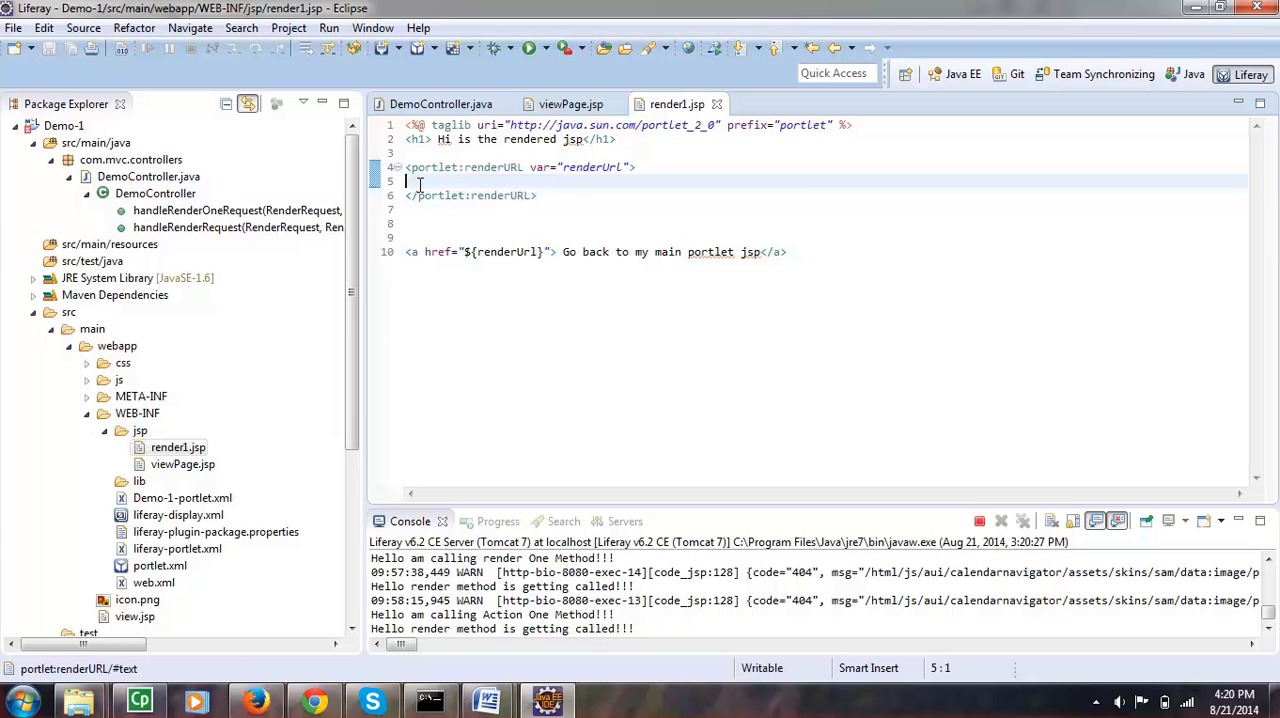
- Cross-check the controller's default render handler against render1.jsp's renderURL and link text
{"action": "left_click", "coordinate": [440, 104]}
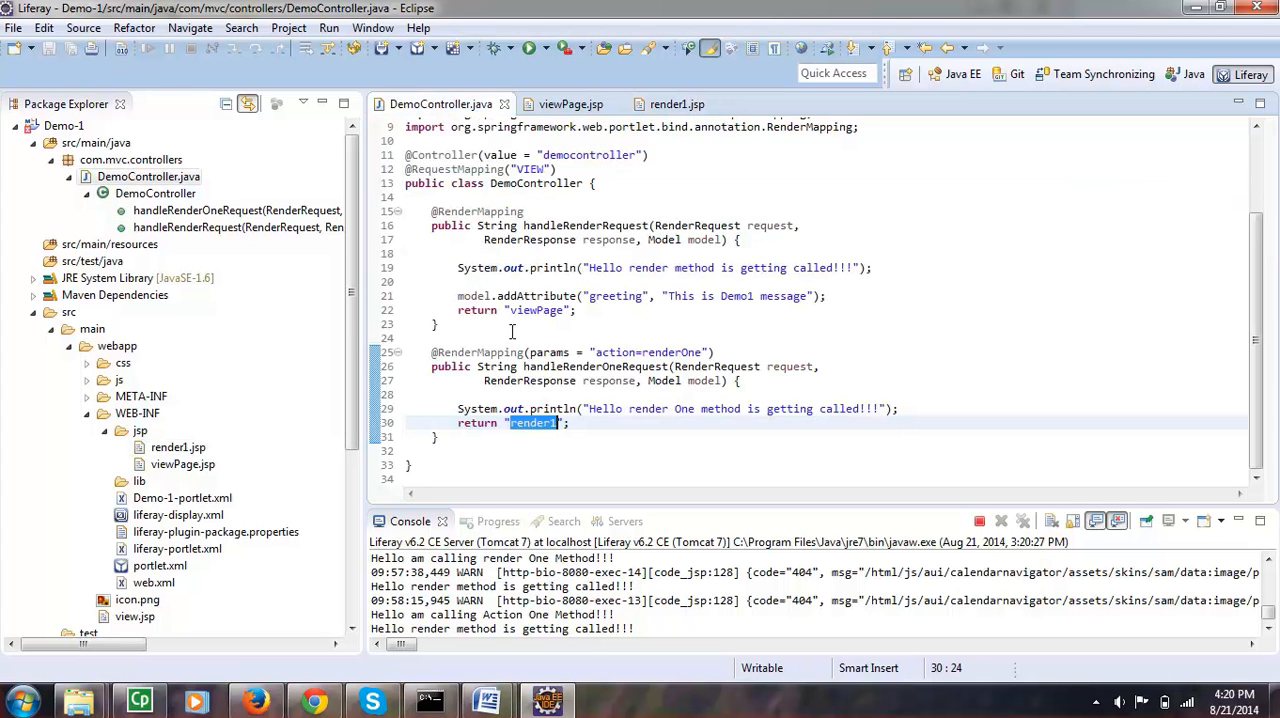
{"action": "double_click", "coordinate": [549, 352]}
{"action": "left_click", "coordinate": [570, 104]}
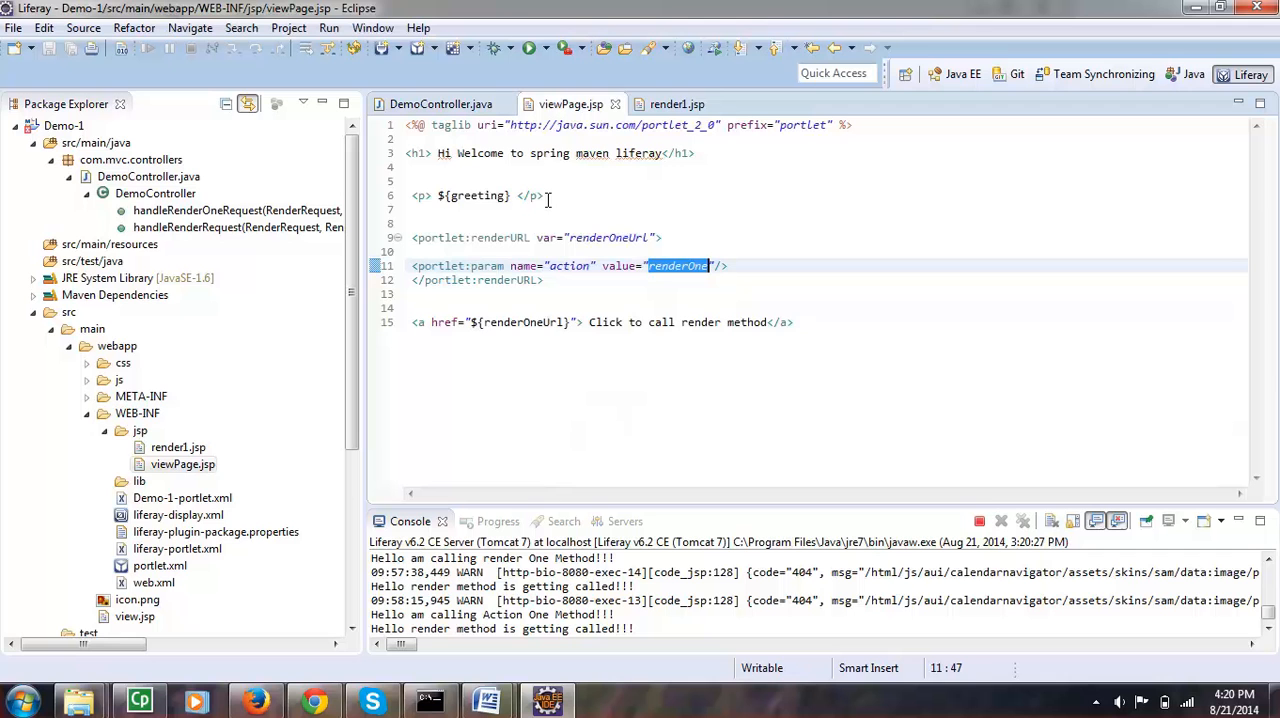
{"action": "left_click", "coordinate": [677, 104]}
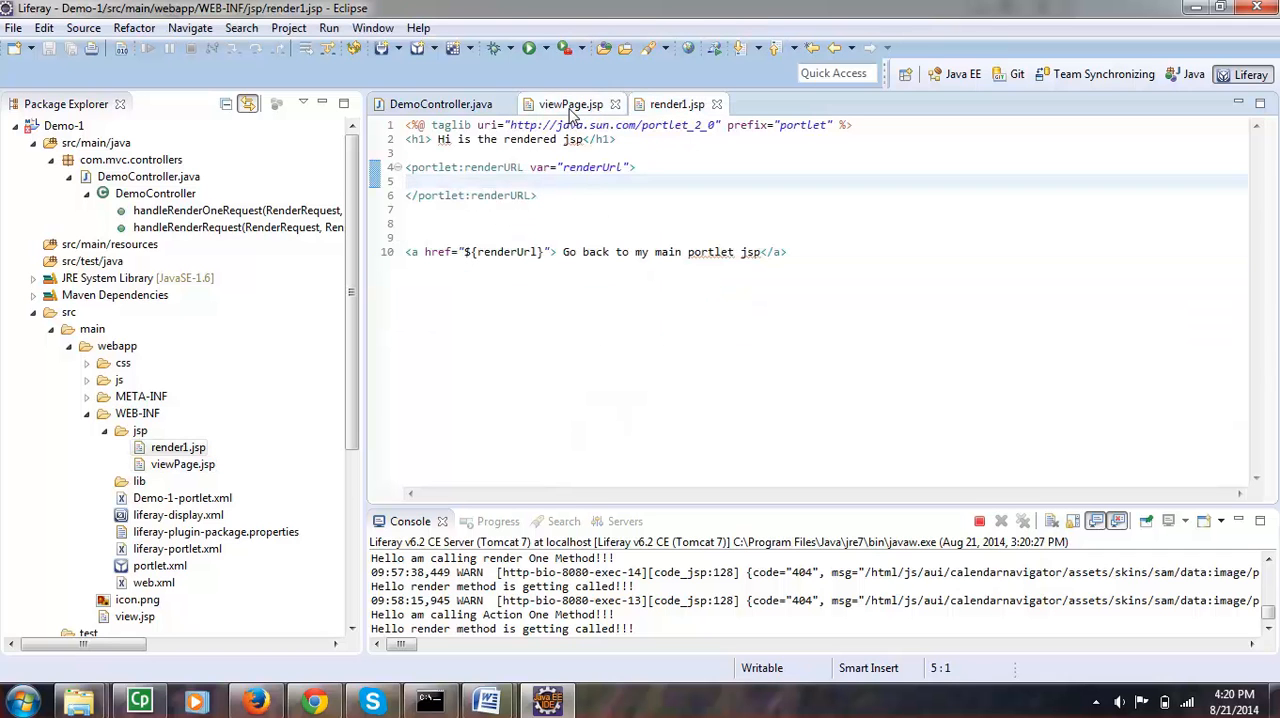
{"action": "left_click", "coordinate": [440, 104]}
{"action": "left_click_drag", "start_coordinate": [440, 325], "coordinate": [408, 214]}
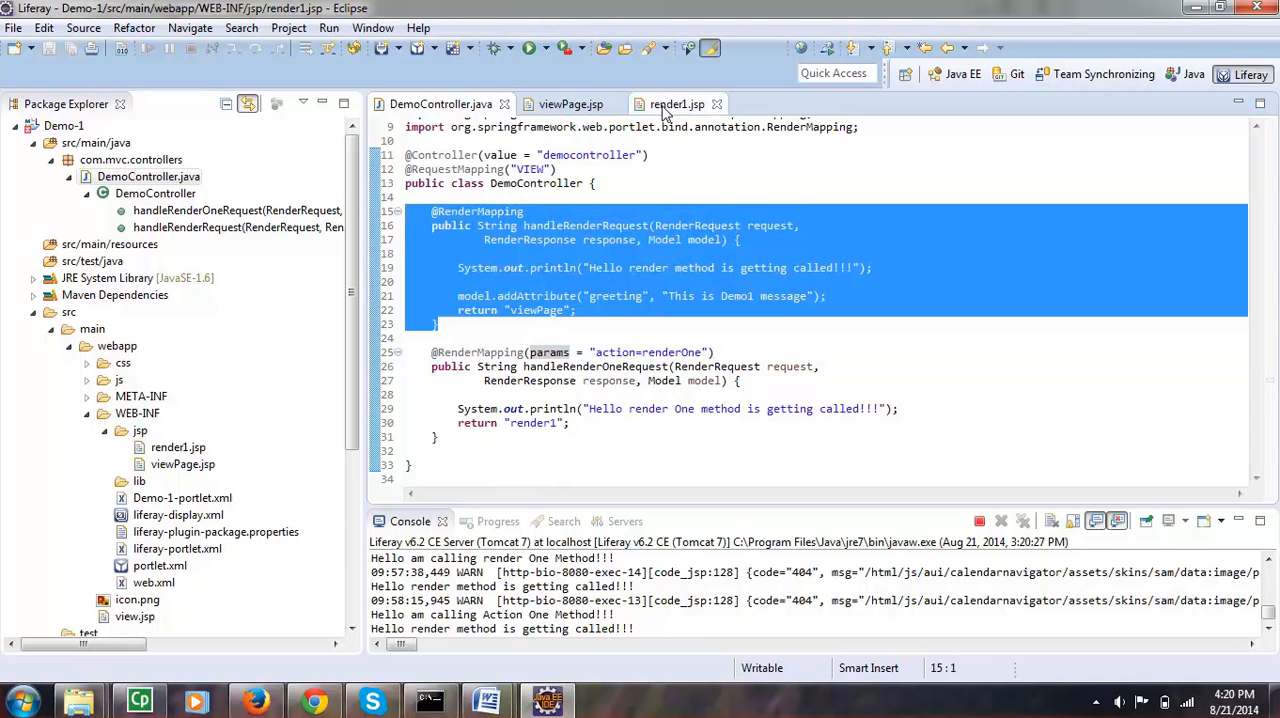
{"action": "left_click", "coordinate": [677, 104]}
{"action": "left_click_drag", "start_coordinate": [790, 252], "coordinate": [406, 252]}
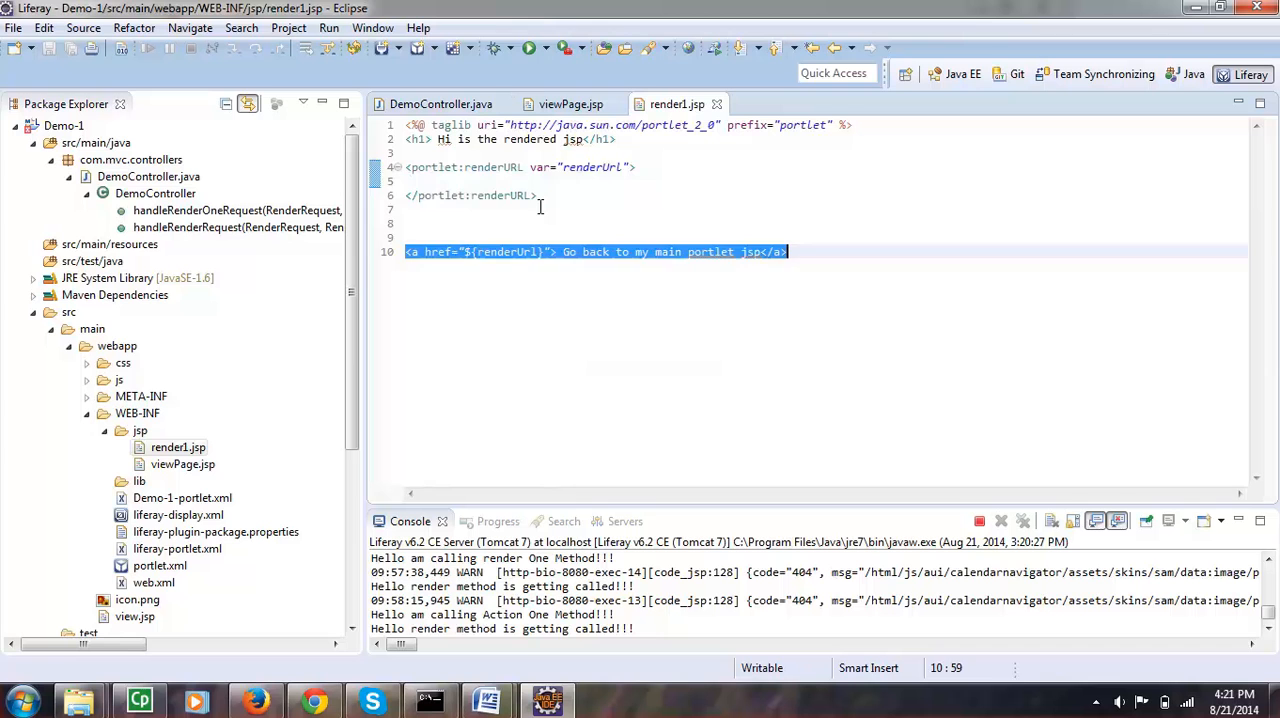
{"action": "left_click_drag", "start_coordinate": [540, 208], "coordinate": [406, 153]}
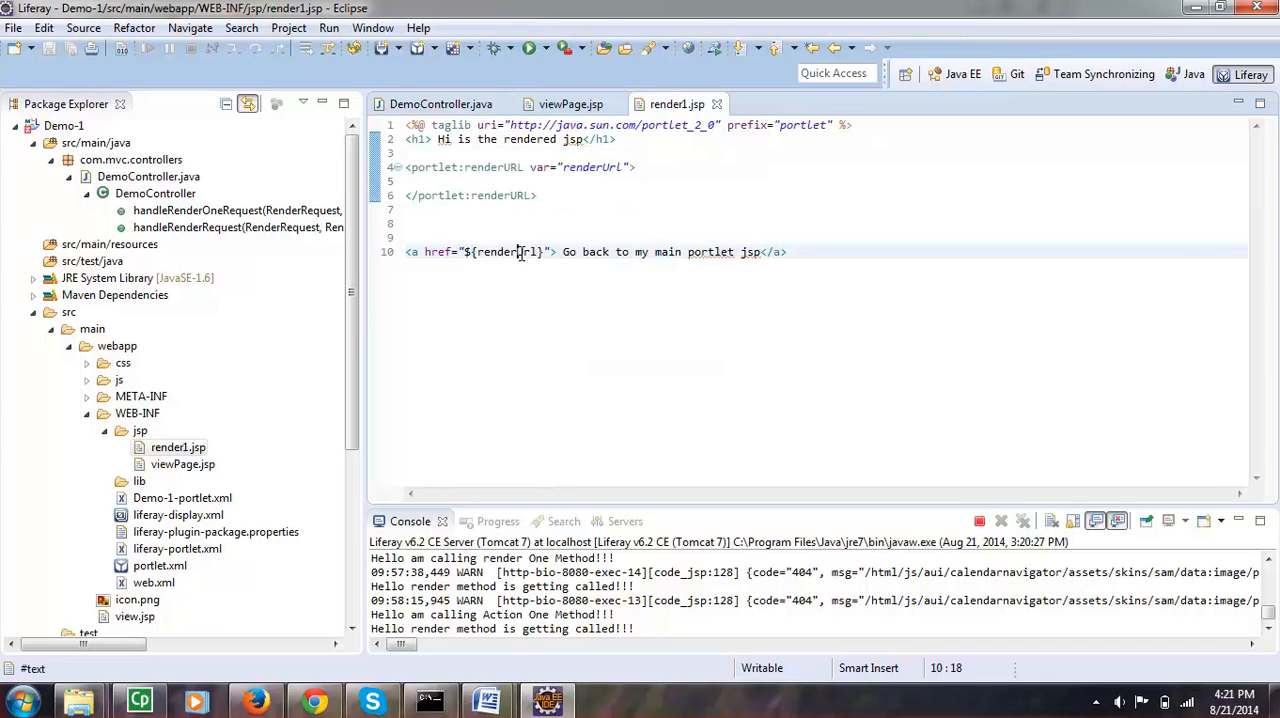
{"action": "double_click", "coordinate": [520, 252]}
{"action": "left_click_drag", "start_coordinate": [760, 252], "coordinate": [565, 252]}
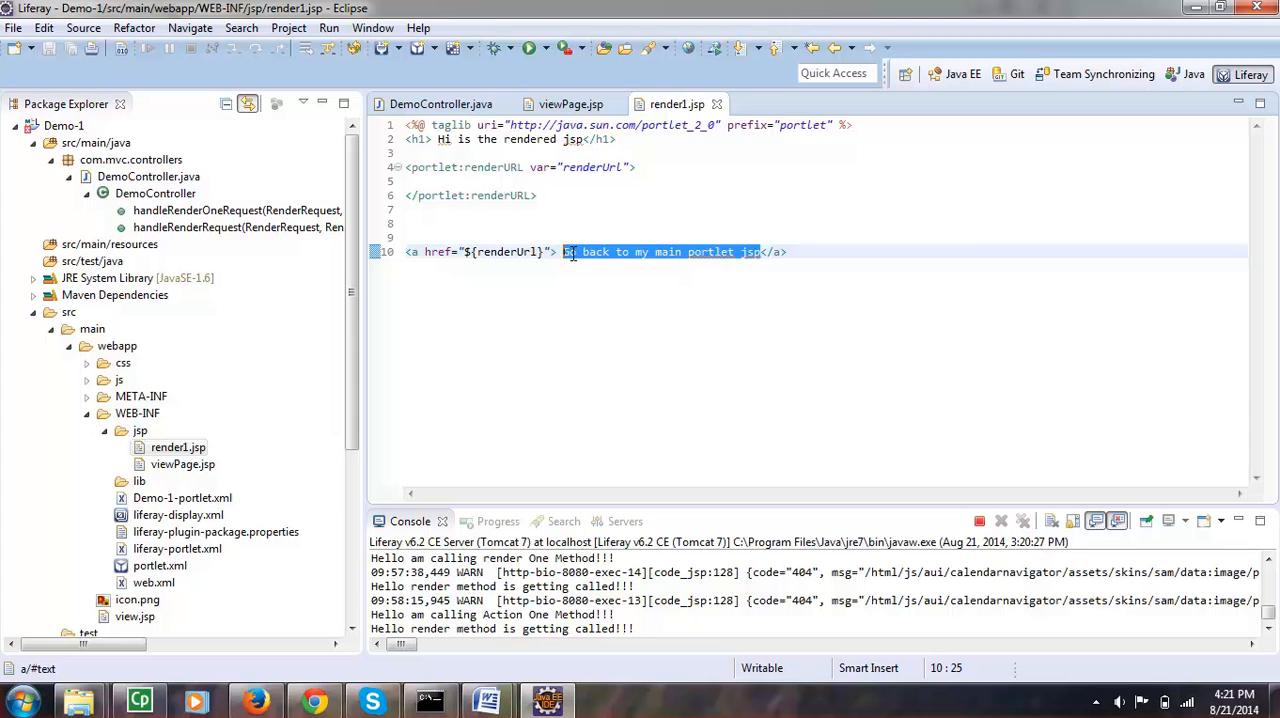
- Return to viewPage.jsp and go to the end of the render link line
{"action": "left_click", "coordinate": [440, 104]}
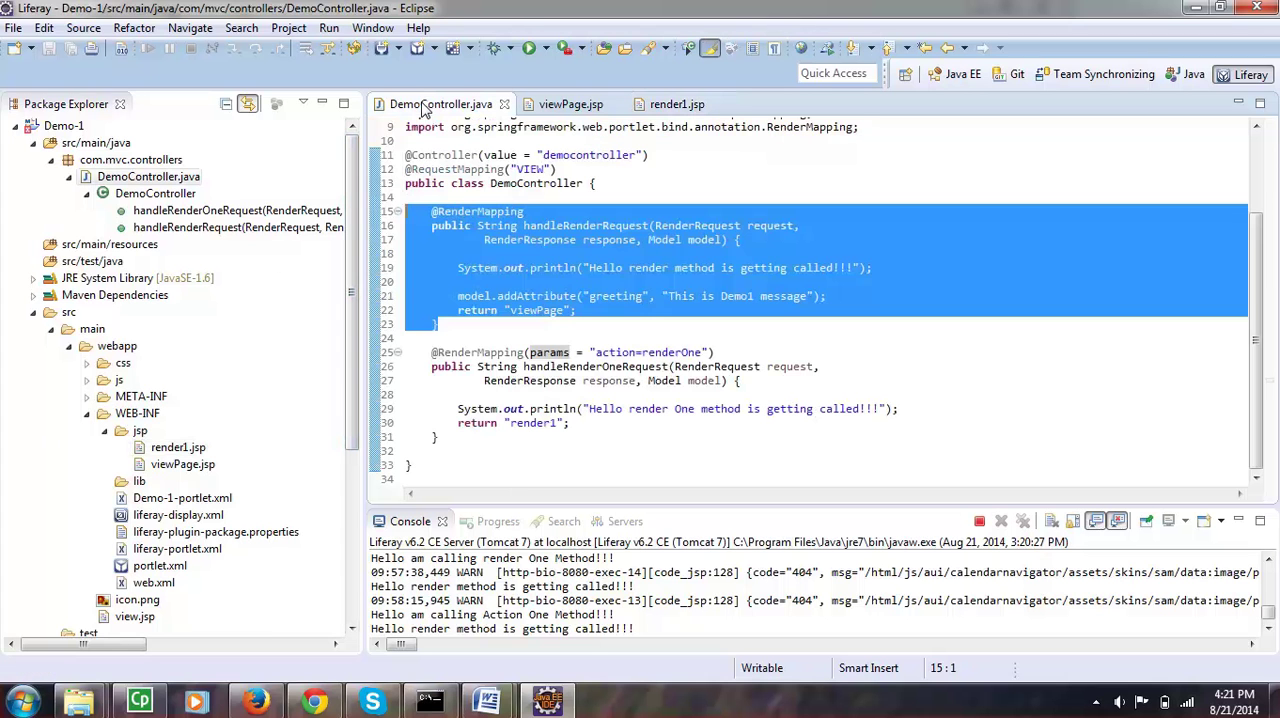
{"action": "left_click", "coordinate": [453, 436]}
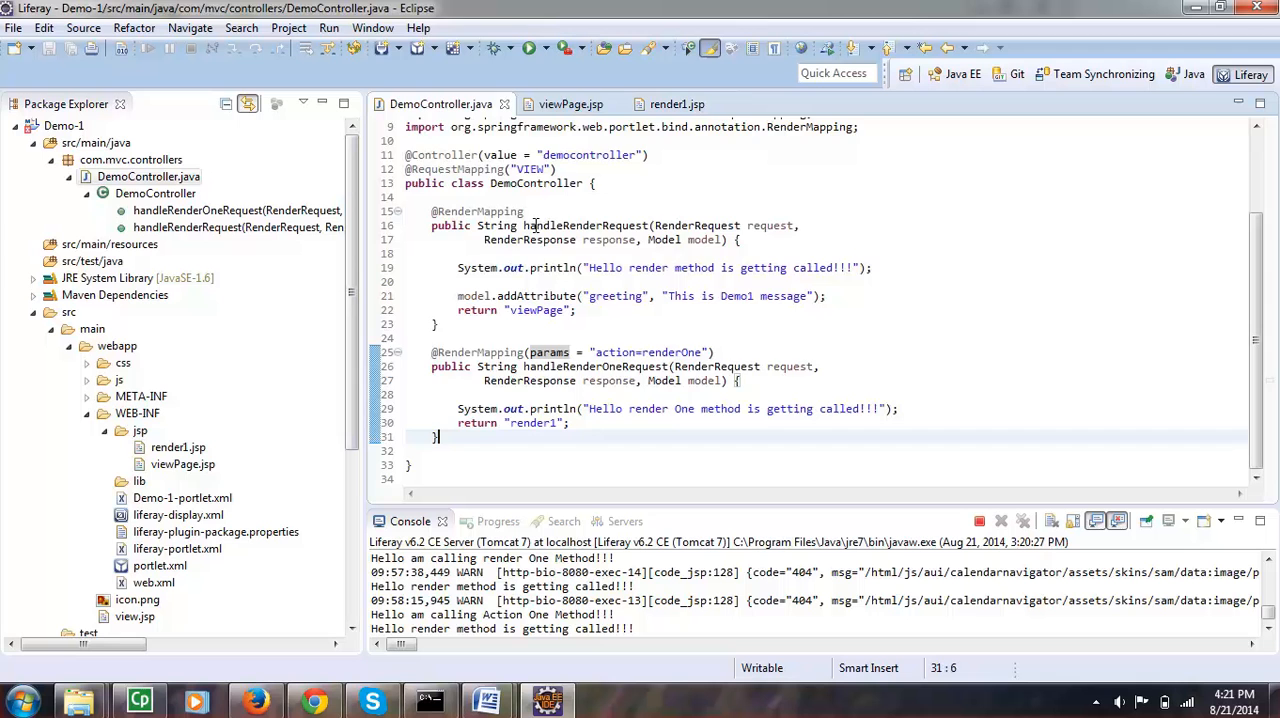
{"action": "left_click", "coordinate": [570, 104]}
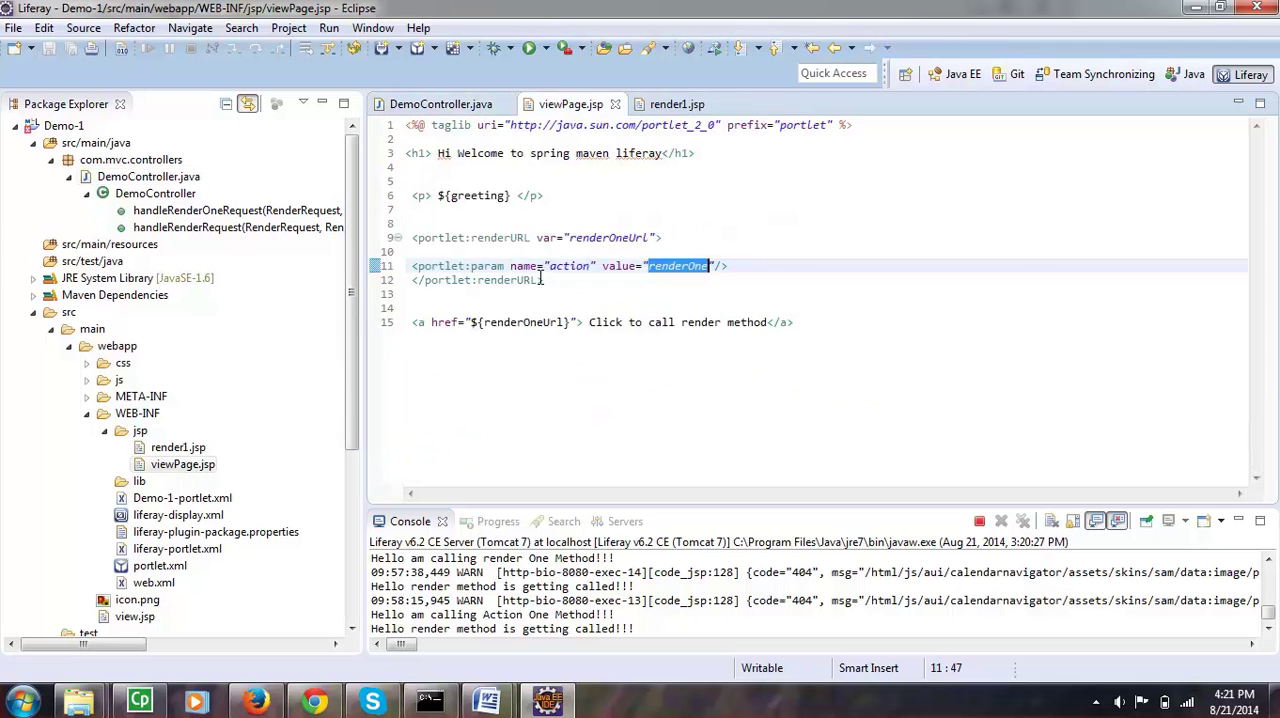
{"action": "left_click", "coordinate": [491, 318]}
{"action": "left_click", "coordinate": [470, 322]}
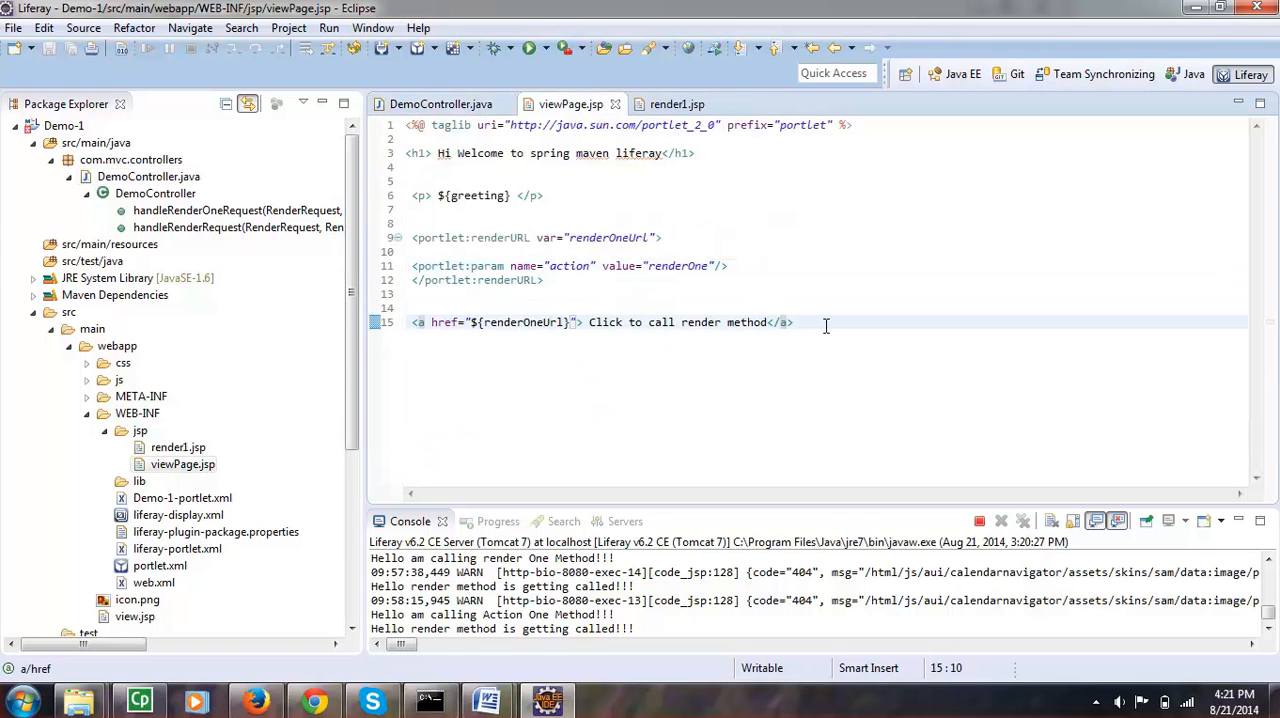
- Insert a portlet:actionURL tag pair with var="actionOneUrl" below the render link and save
{"action": "key", "text": "End"}
{"action": "key", "text": "Return"}
{"action": "key", "text": "Return"}
{"action": "type", "text": "<"}
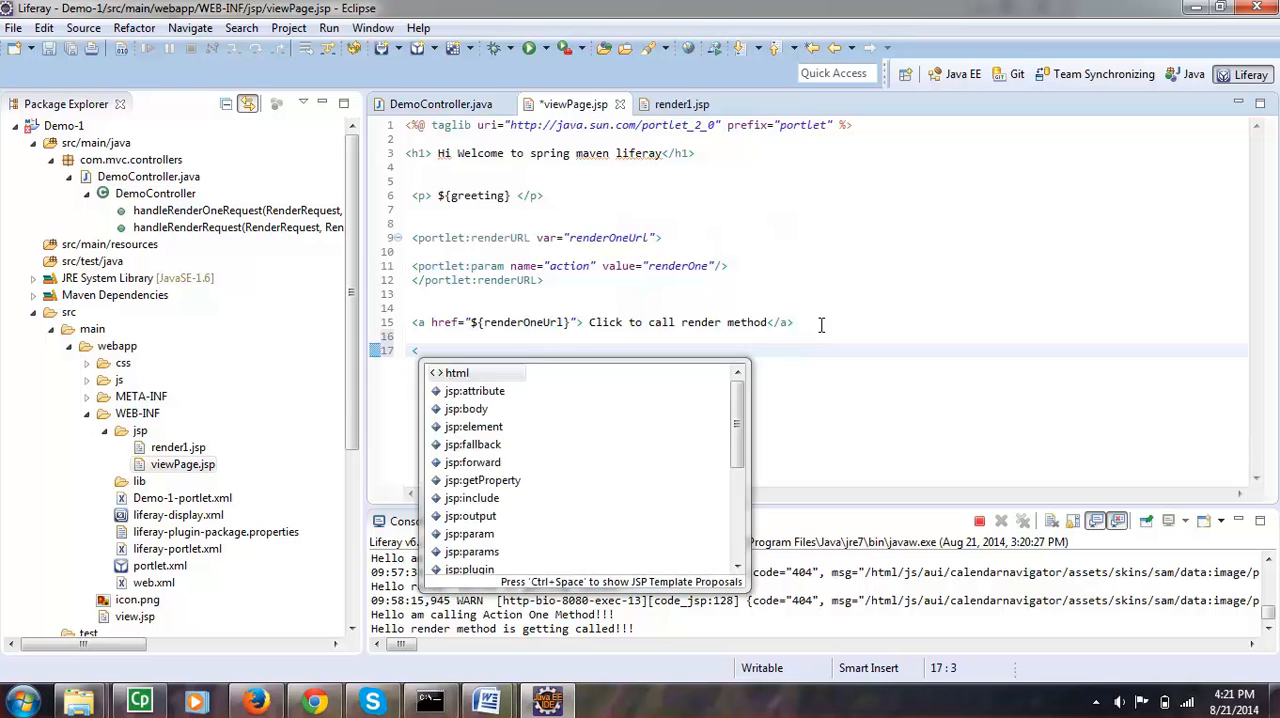
{"action": "type", "text": "po"}
{"action": "key", "text": "Return"}
{"action": "key", "text": "Return"}
{"action": "key", "text": "Return"}
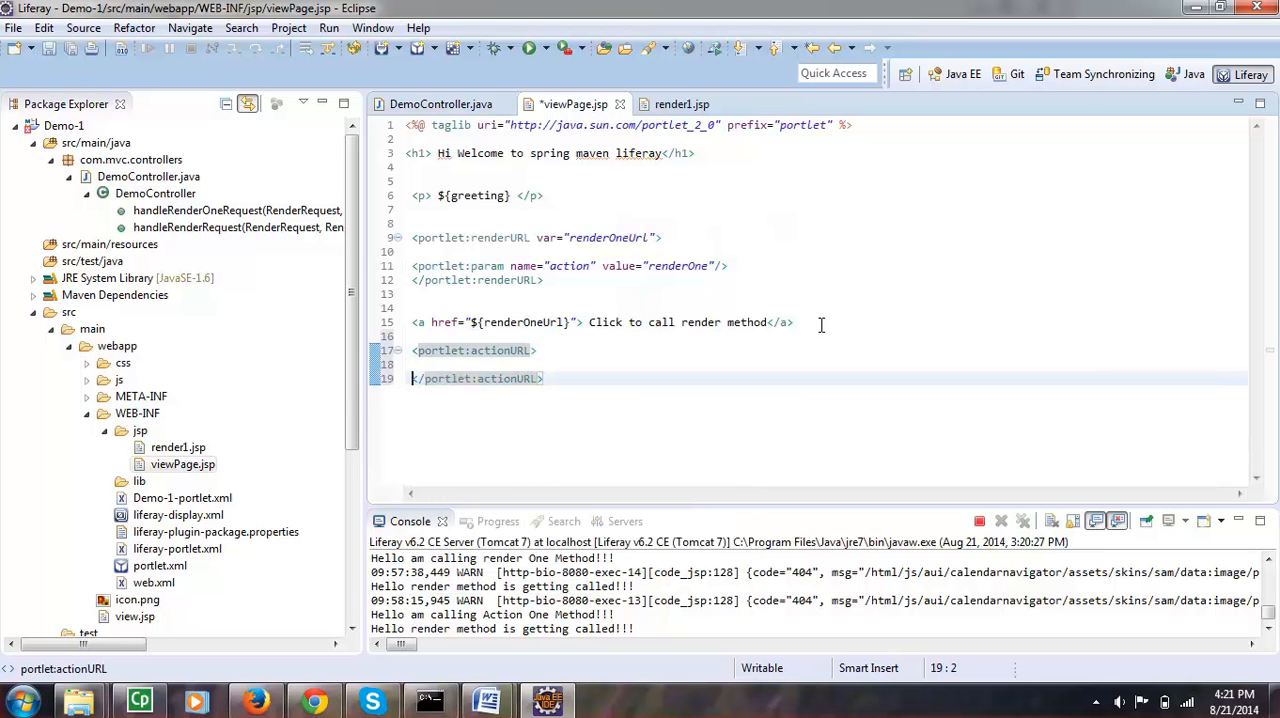
{"action": "left_click", "coordinate": [533, 350]}
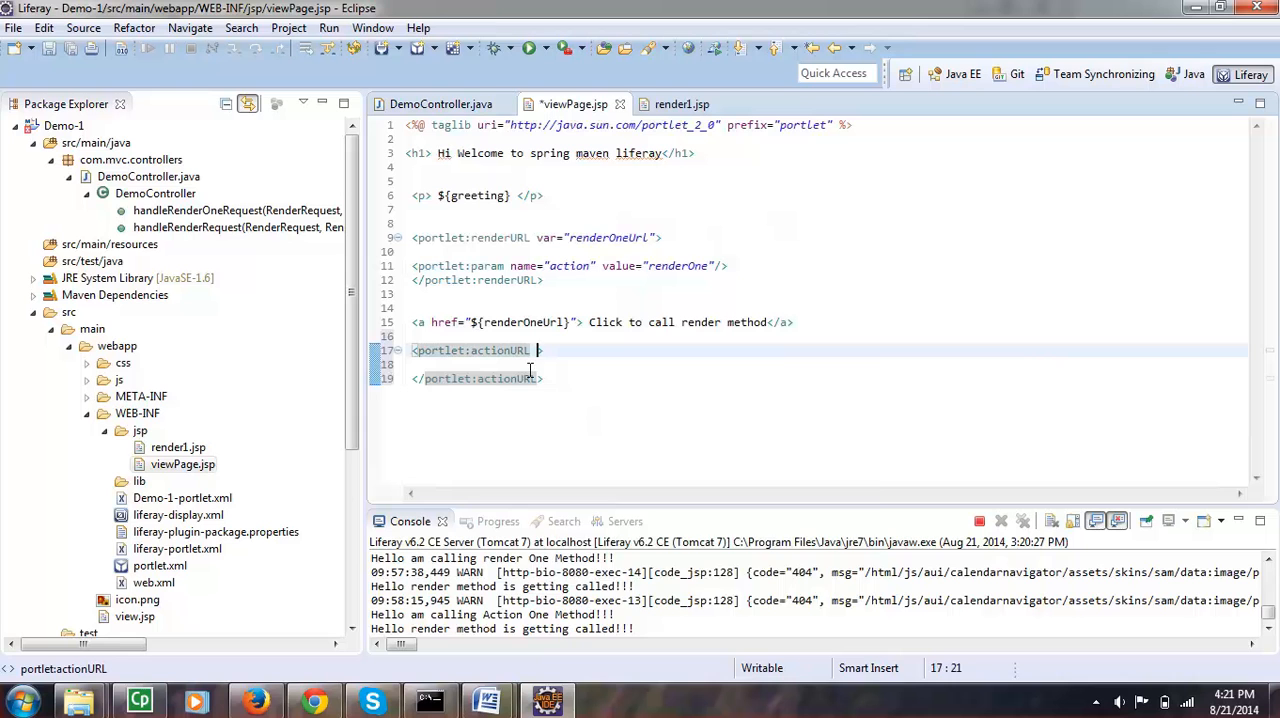
{"action": "type", "text": "v"}
{"action": "key", "text": "Return"}
{"action": "type", "text": "ac"}
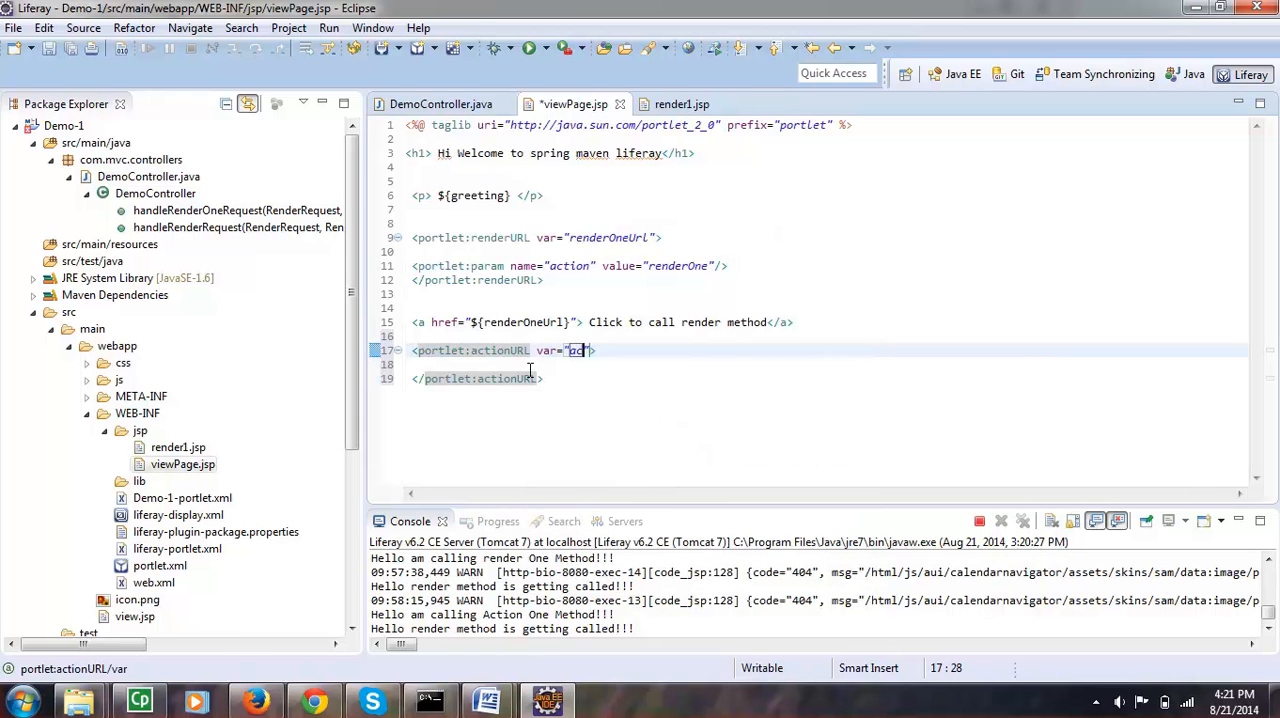
{"action": "type", "text": "tionOne"}
{"action": "type", "text": "Url"}
{"action": "key", "text": "ctrl+s"}
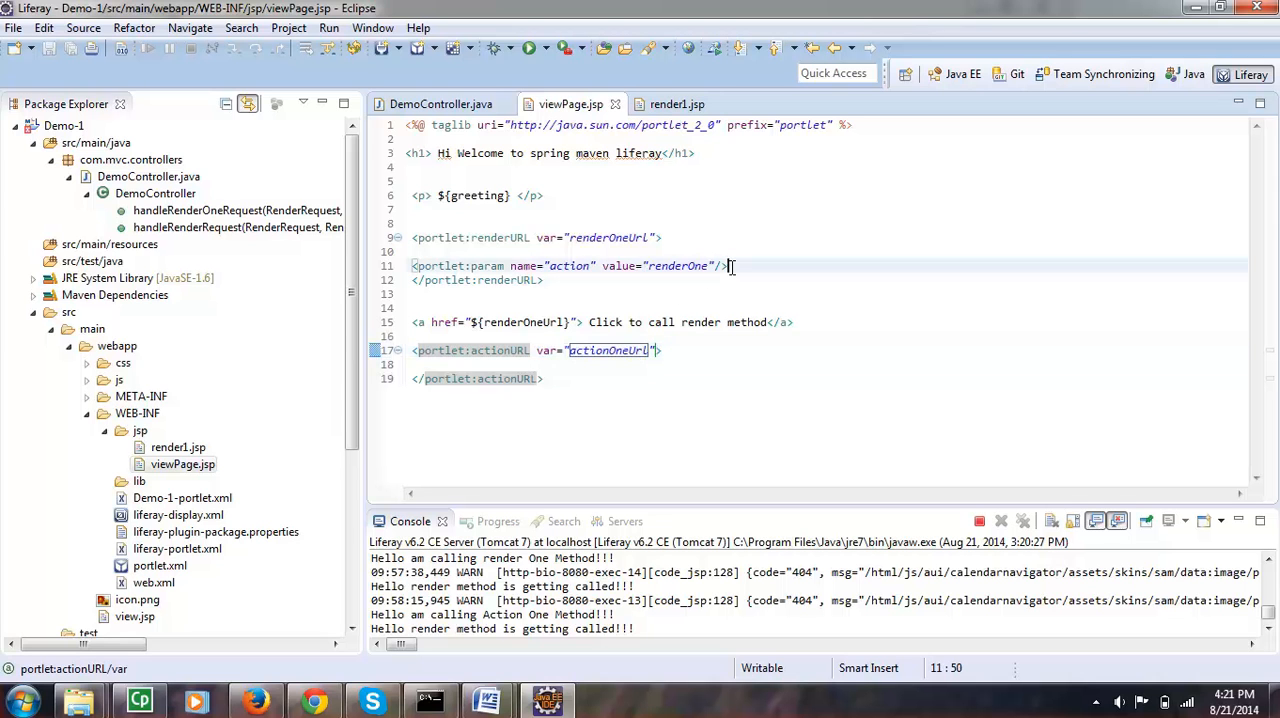
- Copy the portlet:param line into the actionURL with value actionOne and save viewPage.jsp
{"action": "left_click_drag", "start_coordinate": [733, 267], "coordinate": [406, 280]}
{"action": "key", "text": "ctrl+c"}
{"action": "left_click", "coordinate": [543, 364]}
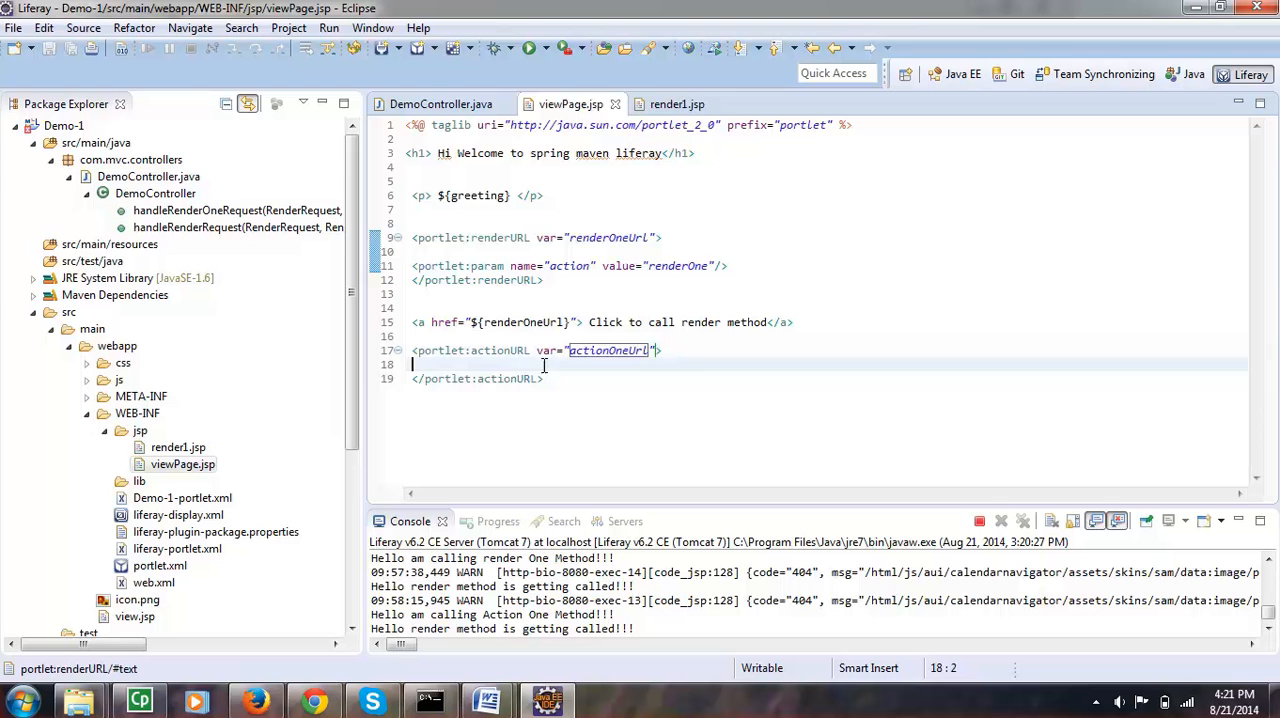
{"action": "key", "text": "ctrl+v"}
{"action": "double_click", "coordinate": [687, 364]}
{"action": "type", "text": "ac"}
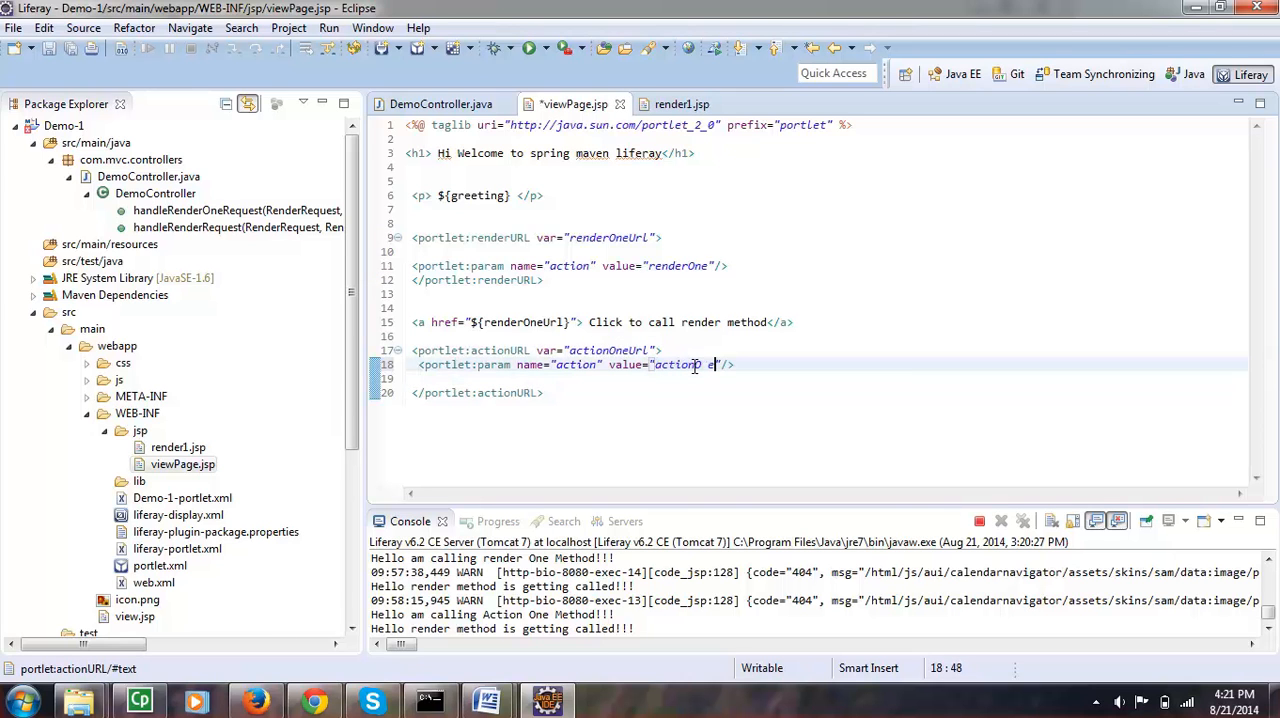
{"action": "key", "text": "BackSpace"}
{"action": "key", "text": "BackSpace"}
{"action": "key", "text": "ctrl+s"}
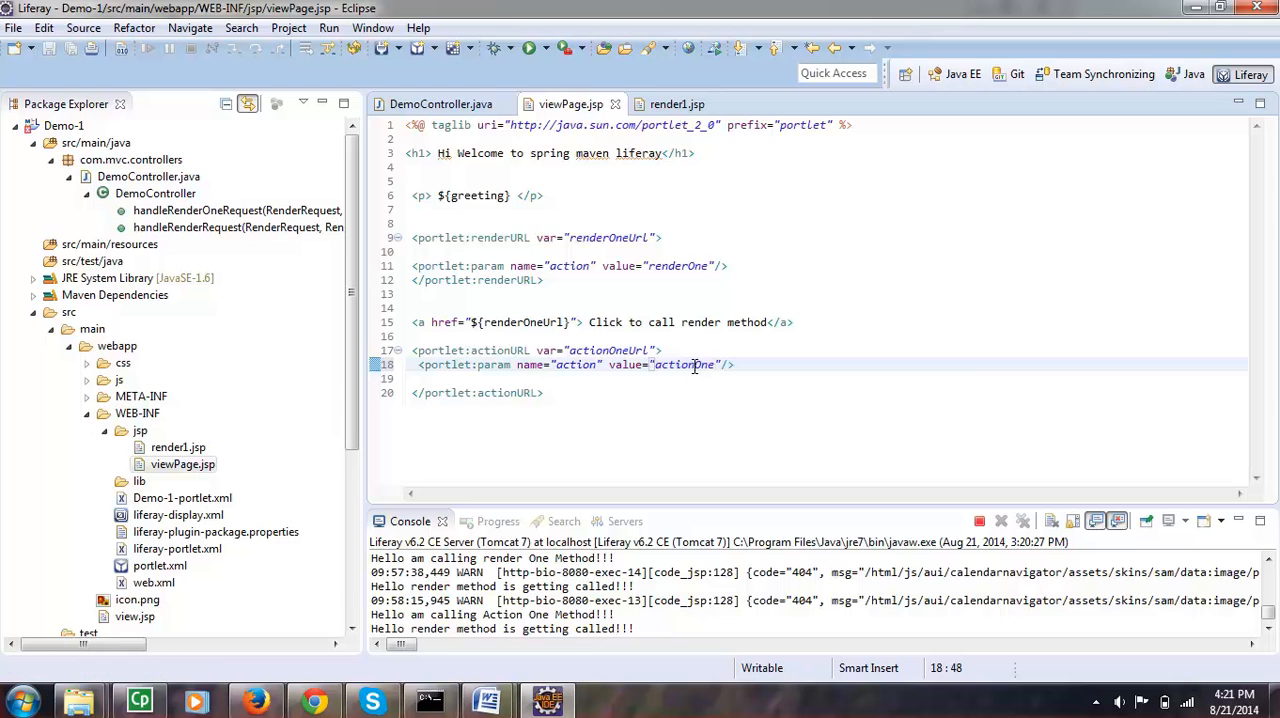
- Paste a copy of the render link below the actionURL block, preceded by a <br>
{"action": "triple_click", "coordinate": [810, 322]}
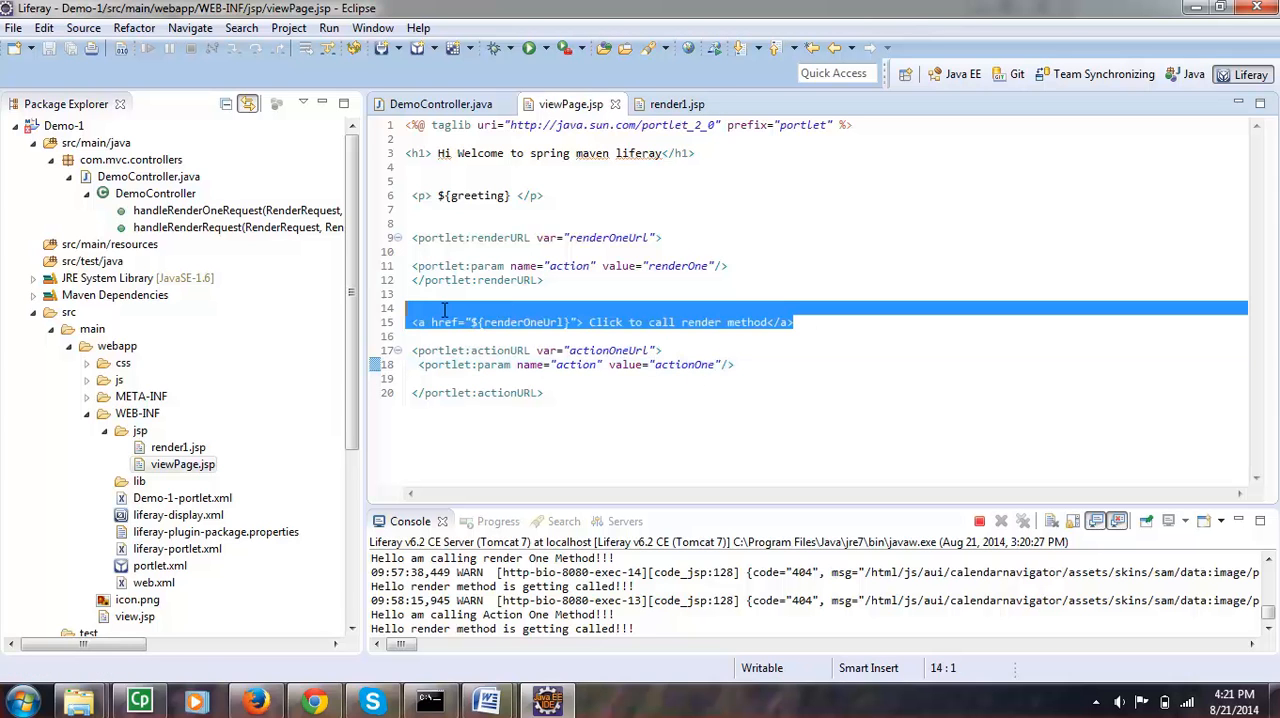
{"action": "left_click", "coordinate": [440, 392]}
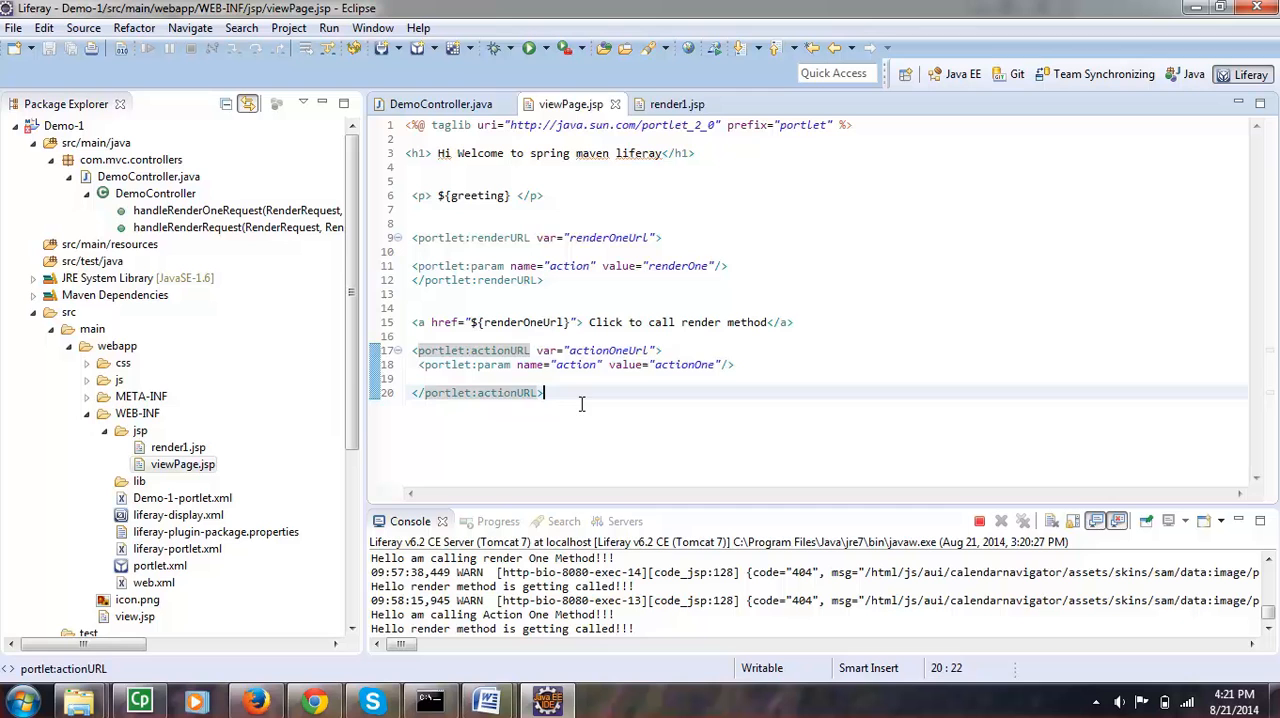
{"action": "key", "text": "Return"}
{"action": "key", "text": "Return"}
{"action": "key", "text": "Return"}
{"action": "key", "text": "Return"}
{"action": "key", "text": "ctrl+v"}
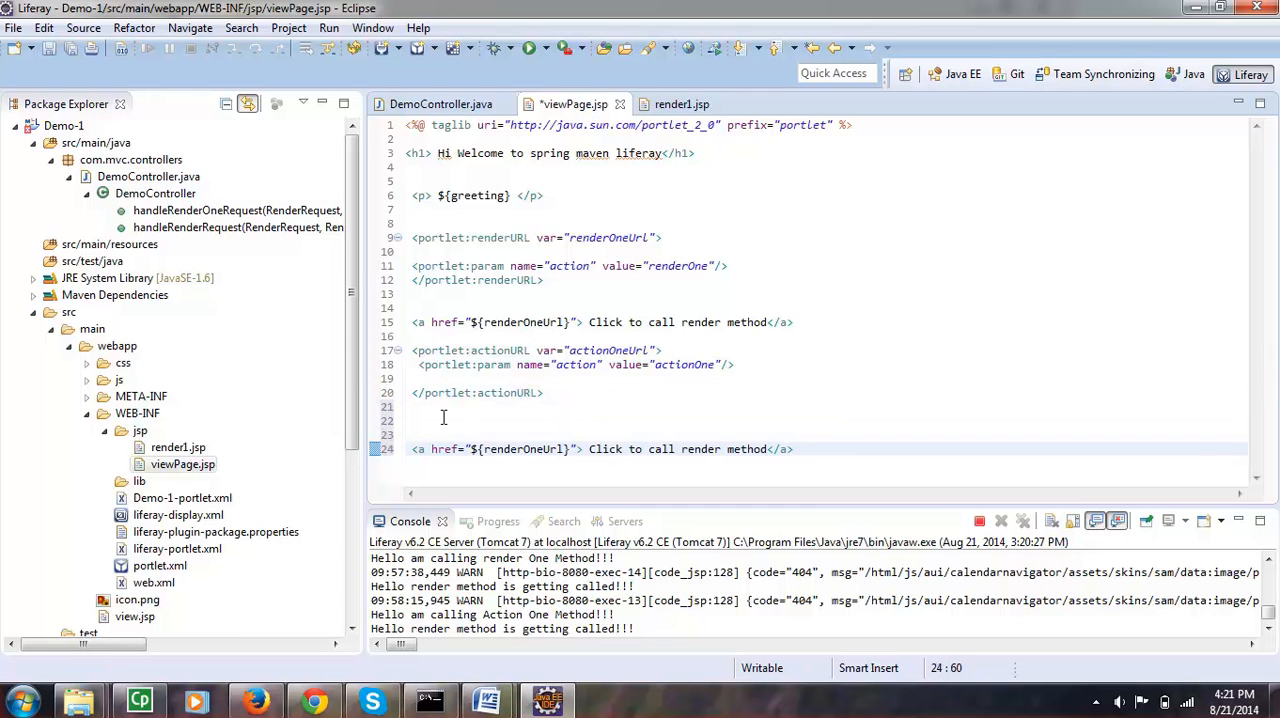
{"action": "left_click", "coordinate": [443, 418]}
{"action": "type", "text": "<r"}
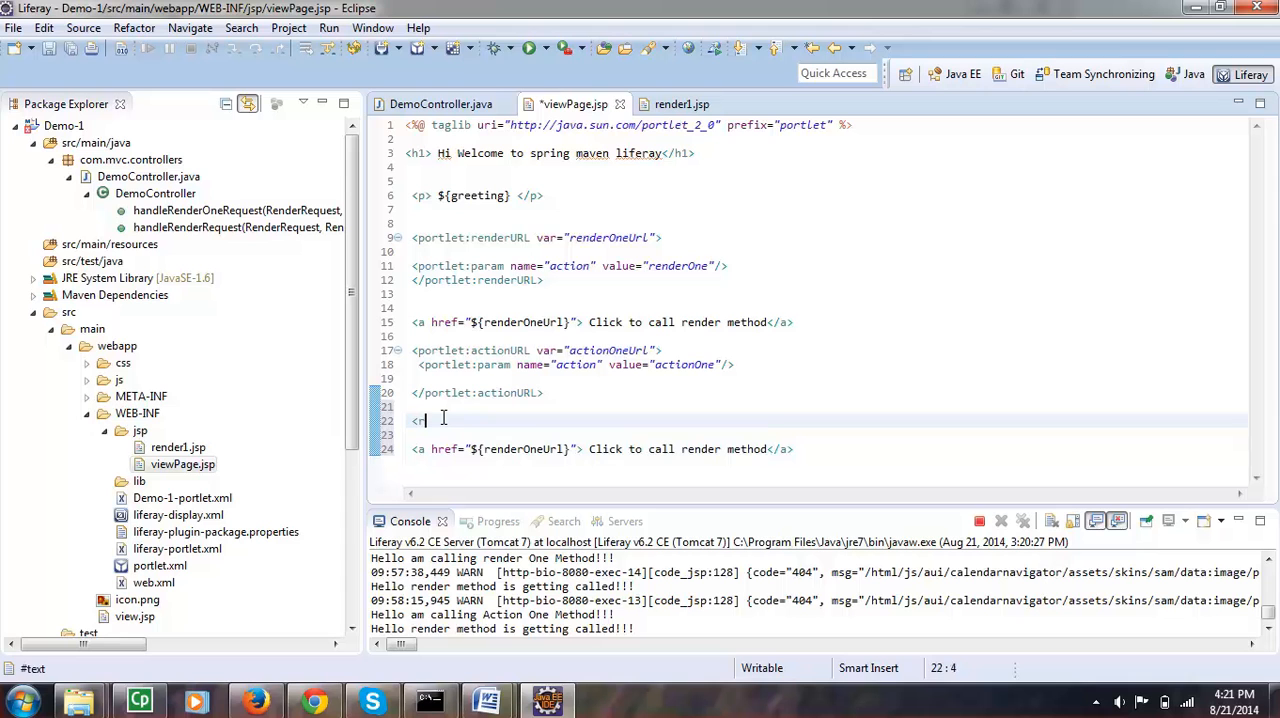
{"action": "key", "text": "BackSpace"}
{"action": "type", "text": "br>"}
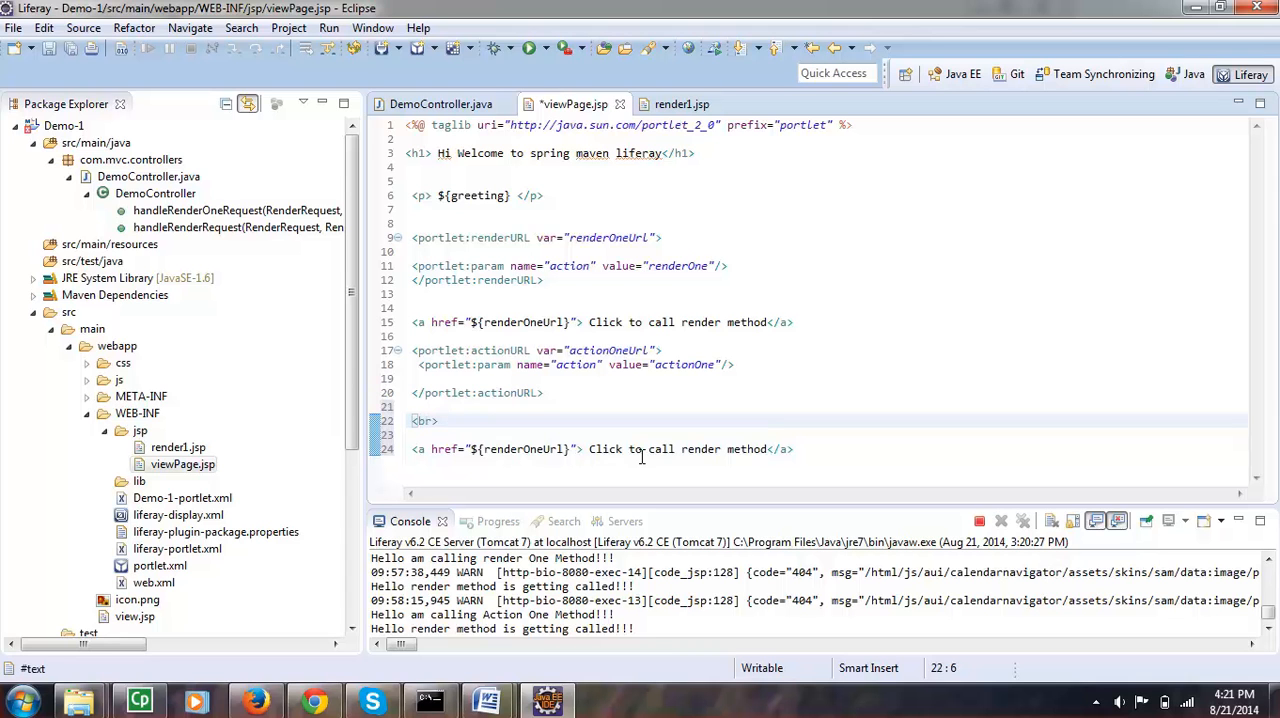
- Change the new link's text to "Click to call Action method" and save viewPage.jsp
{"action": "double_click", "coordinate": [689, 451]}
{"action": "type", "text": "A"}
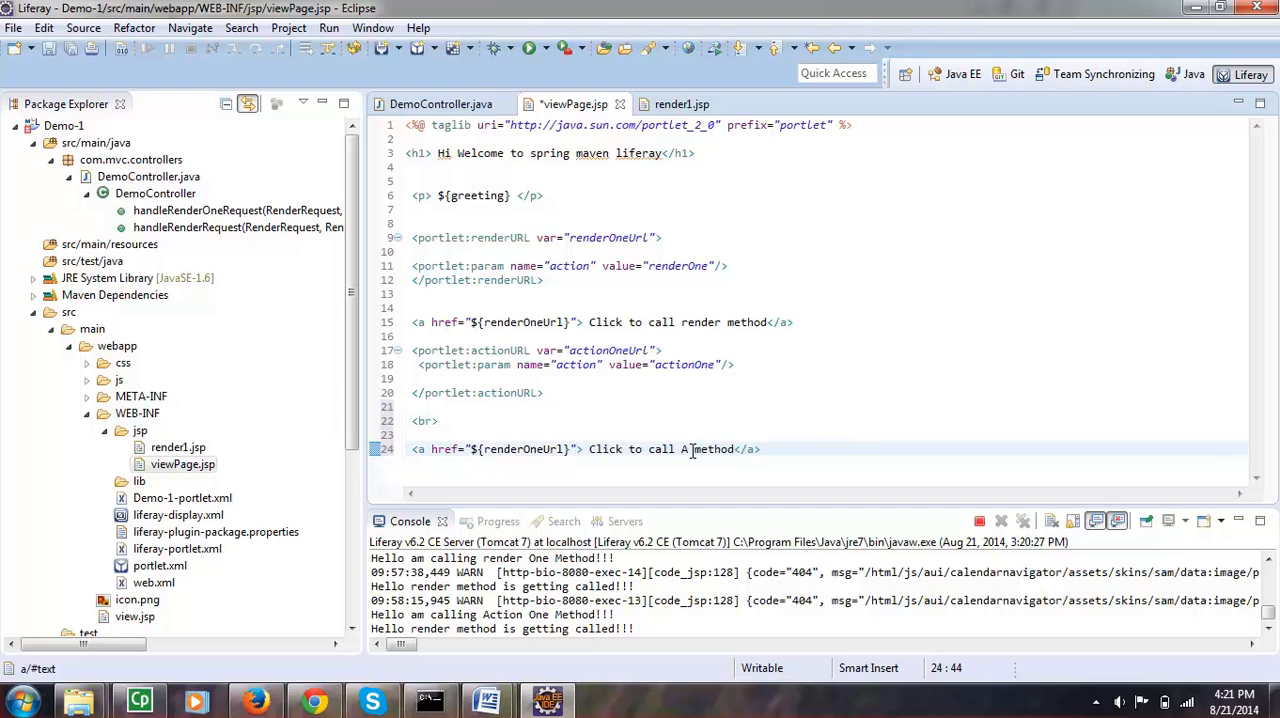
{"action": "type", "text": "ction"}
{"action": "key", "text": "ctrl+s"}
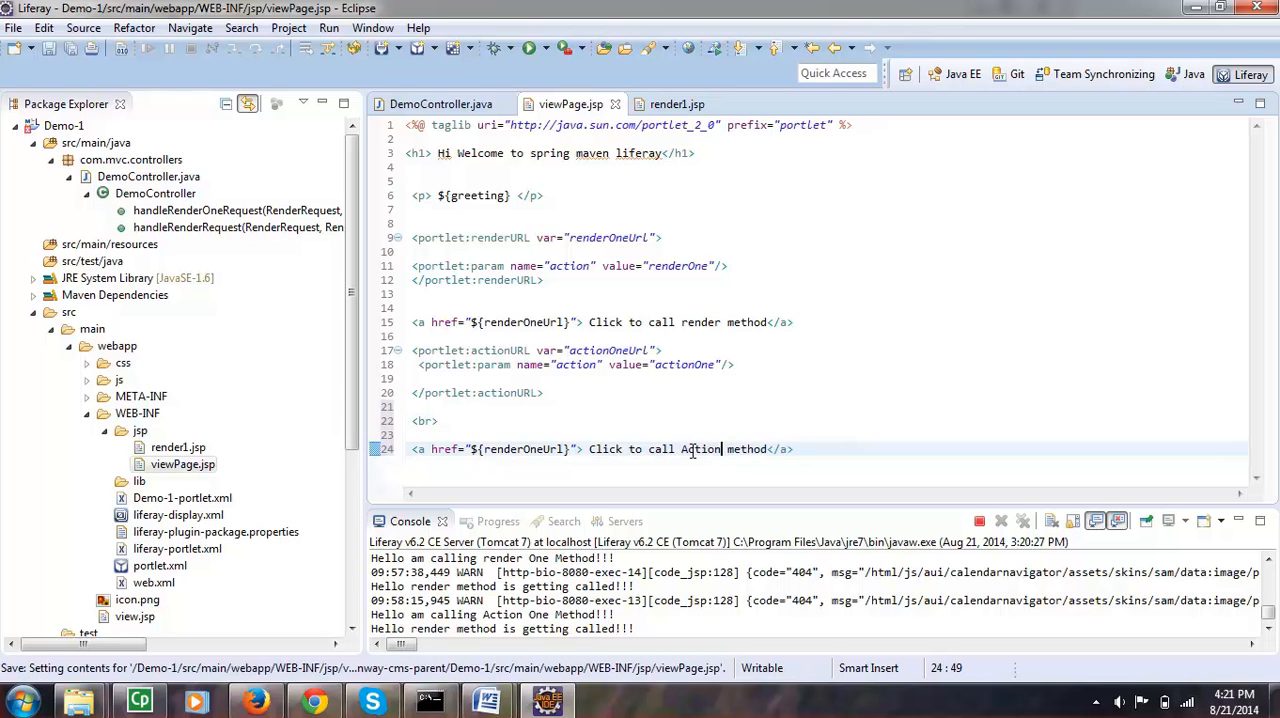
{"action": "double_click", "coordinate": [674, 368]}
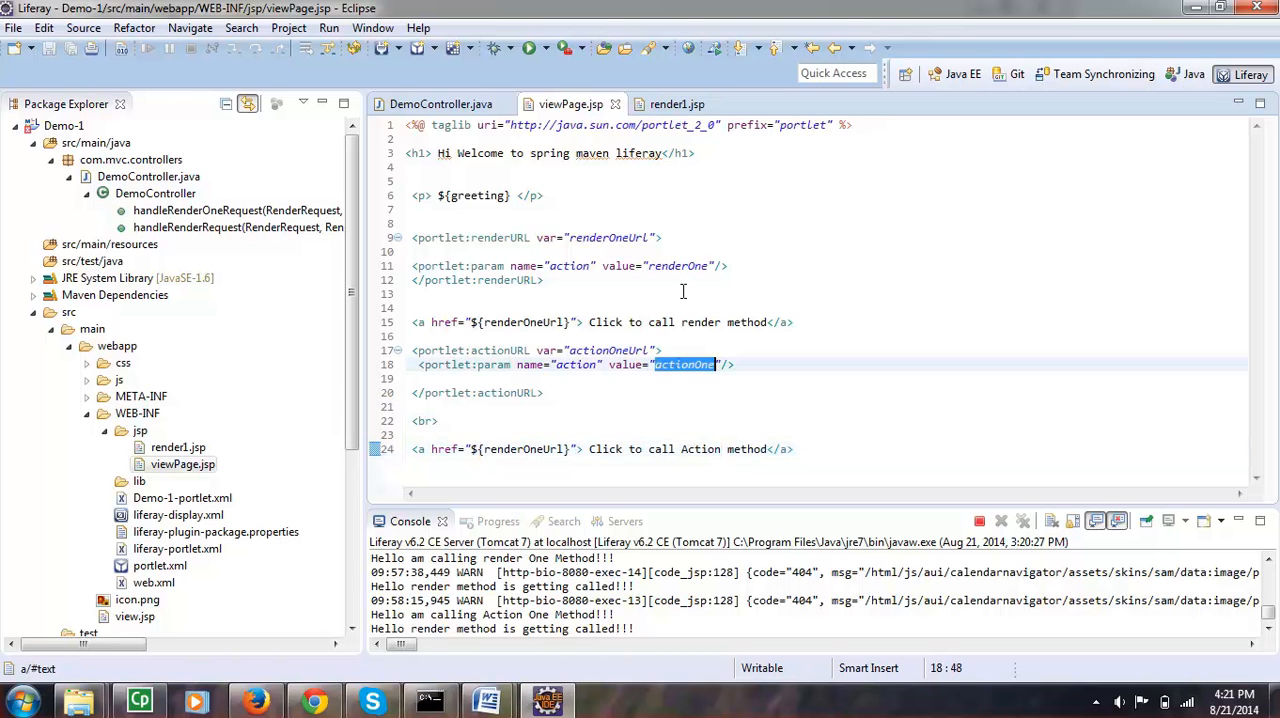
- Duplicate the handleRenderOneRequest method below itself in DemoController.java
{"action": "left_click", "coordinate": [440, 104]}
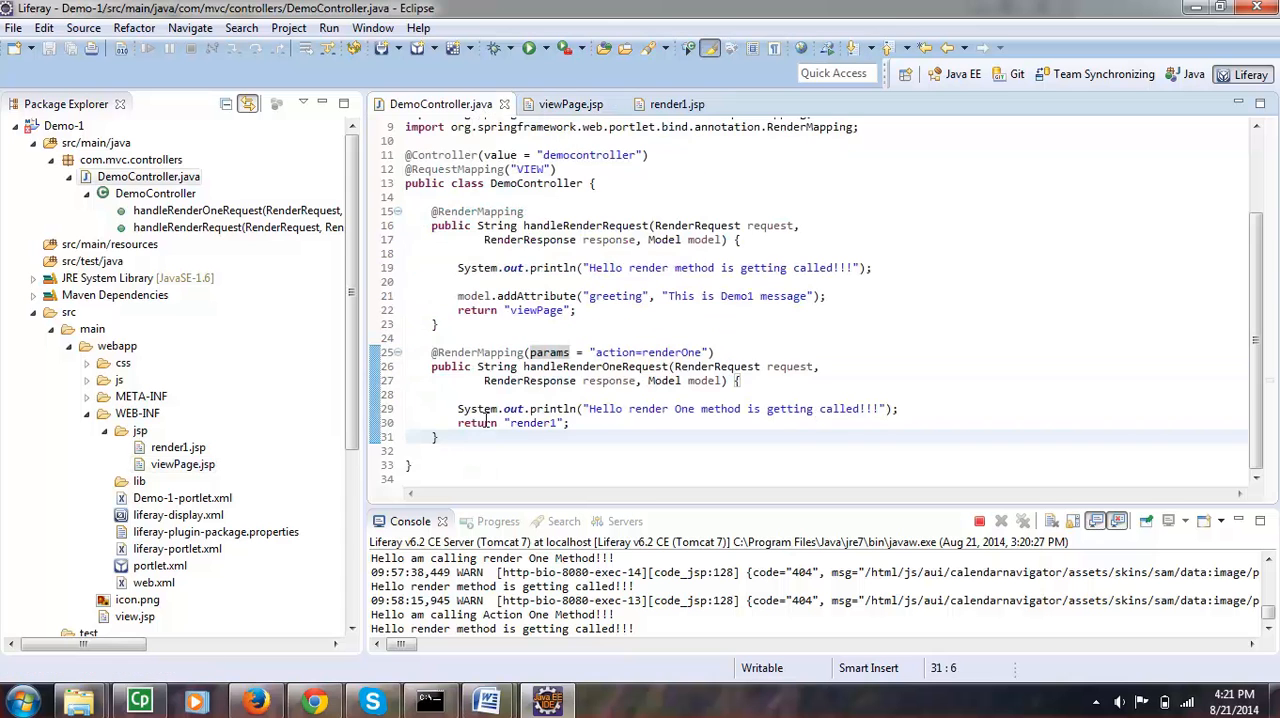
{"action": "left_click_drag", "start_coordinate": [451, 440], "coordinate": [406, 371]}
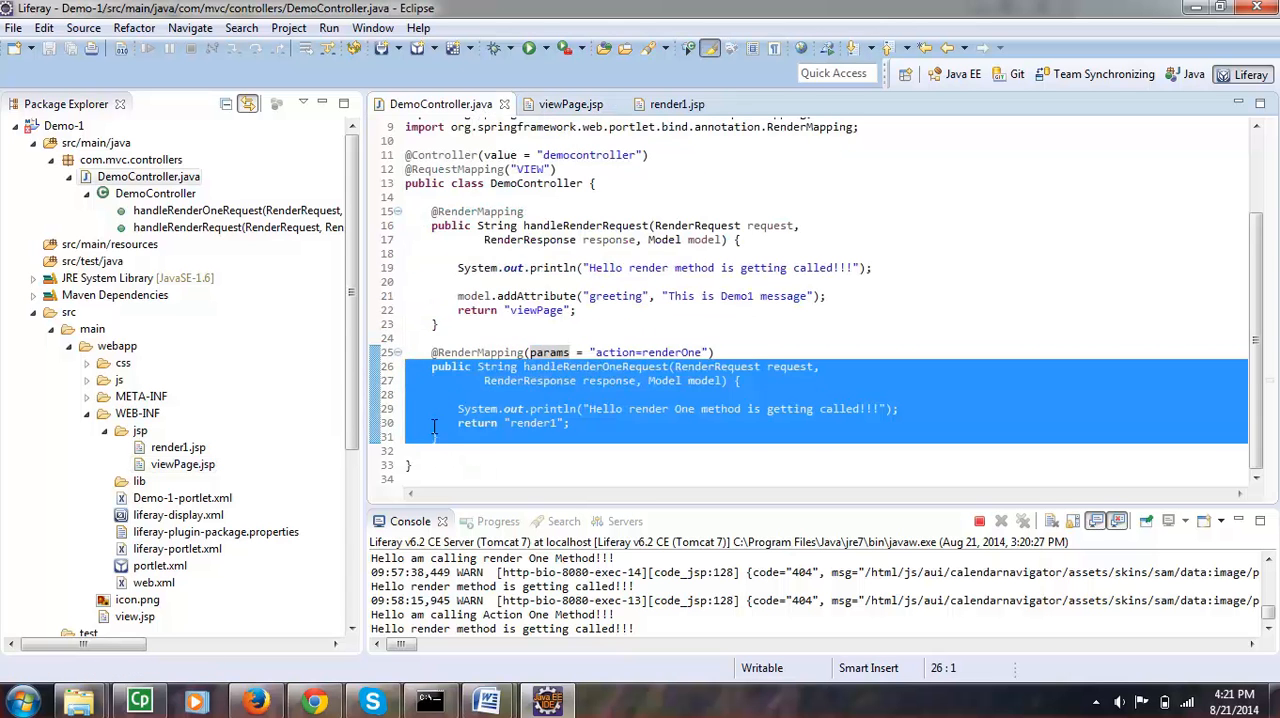
{"action": "key", "text": "ctrl+c"}
{"action": "left_click", "coordinate": [446, 447]}
{"action": "key", "text": "Return"}
{"action": "key", "text": "ctrl+v"}
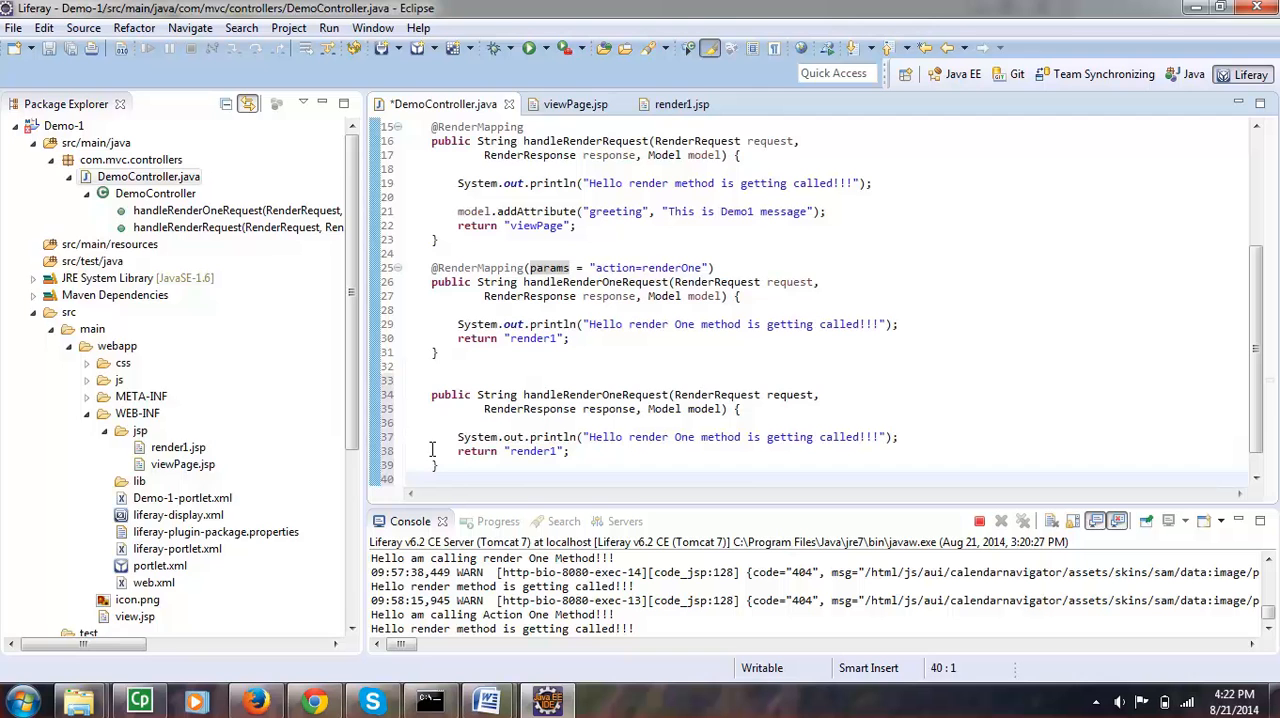
{"action": "left_click", "coordinate": [445, 381]}
{"action": "type", "text": "@Act"}
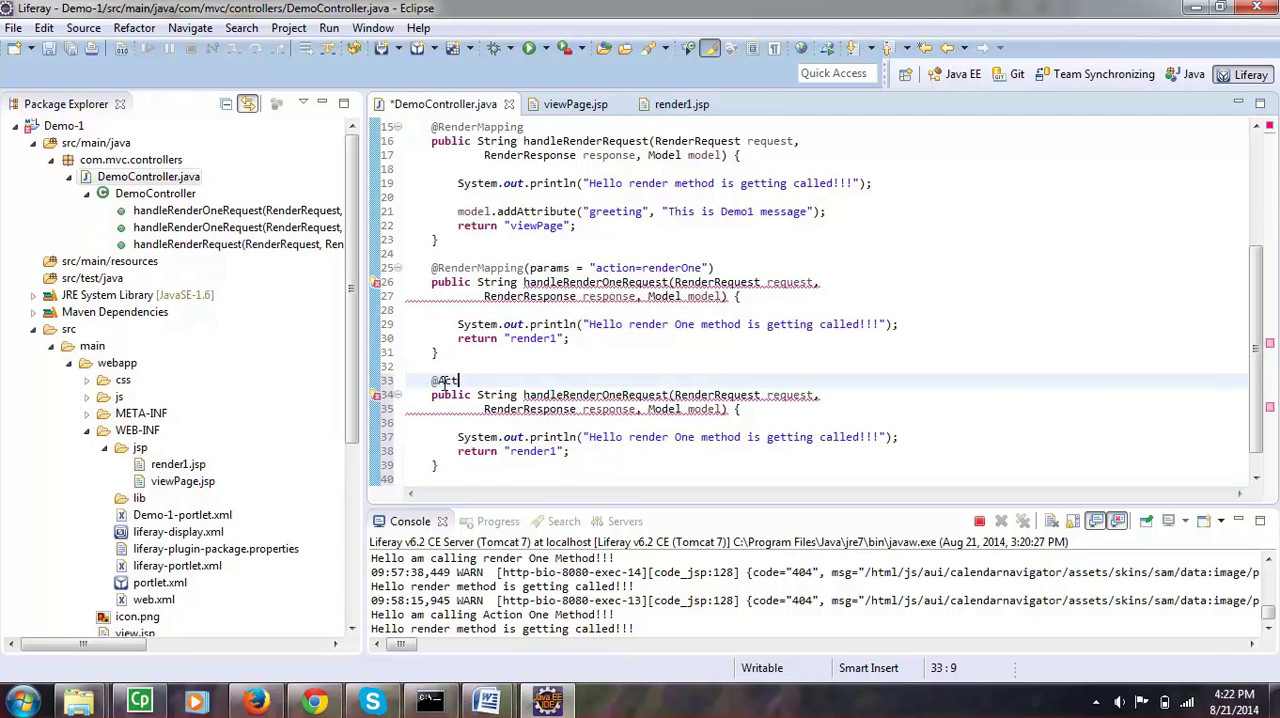
{"action": "key", "text": "ctrl+space"}
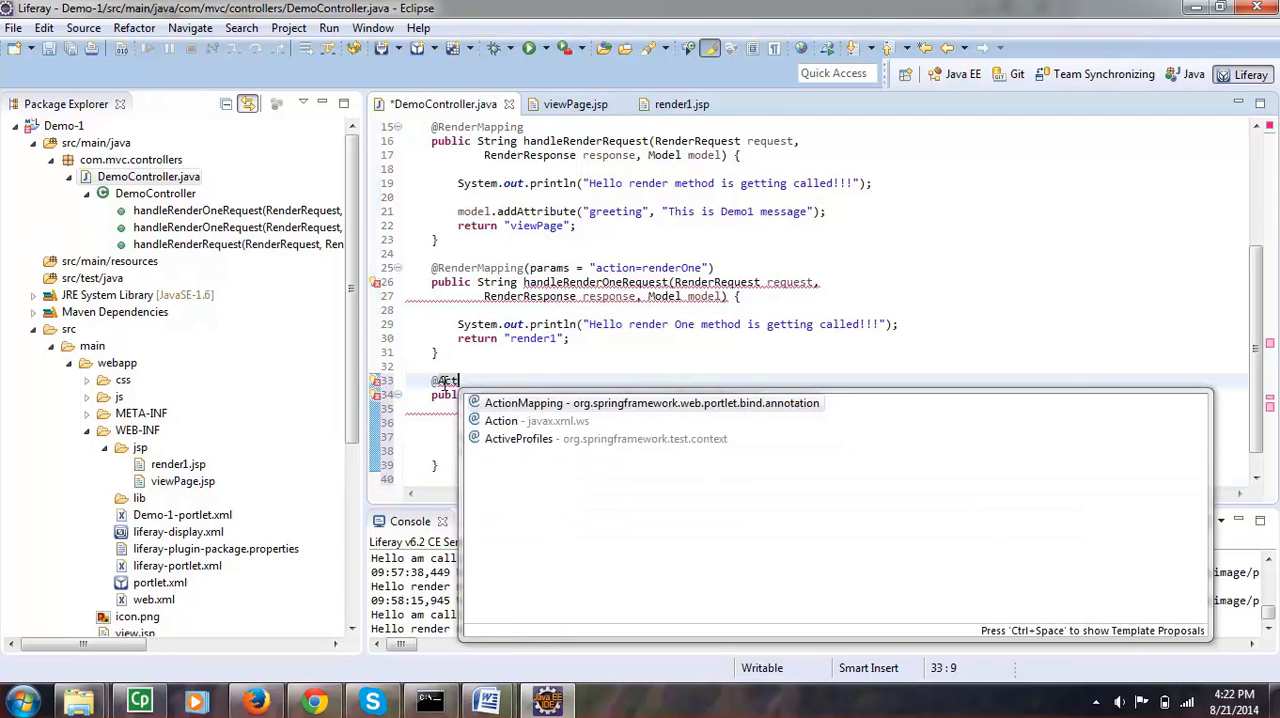
{"action": "key", "text": "Return"}
{"action": "type", "text": "params)"}
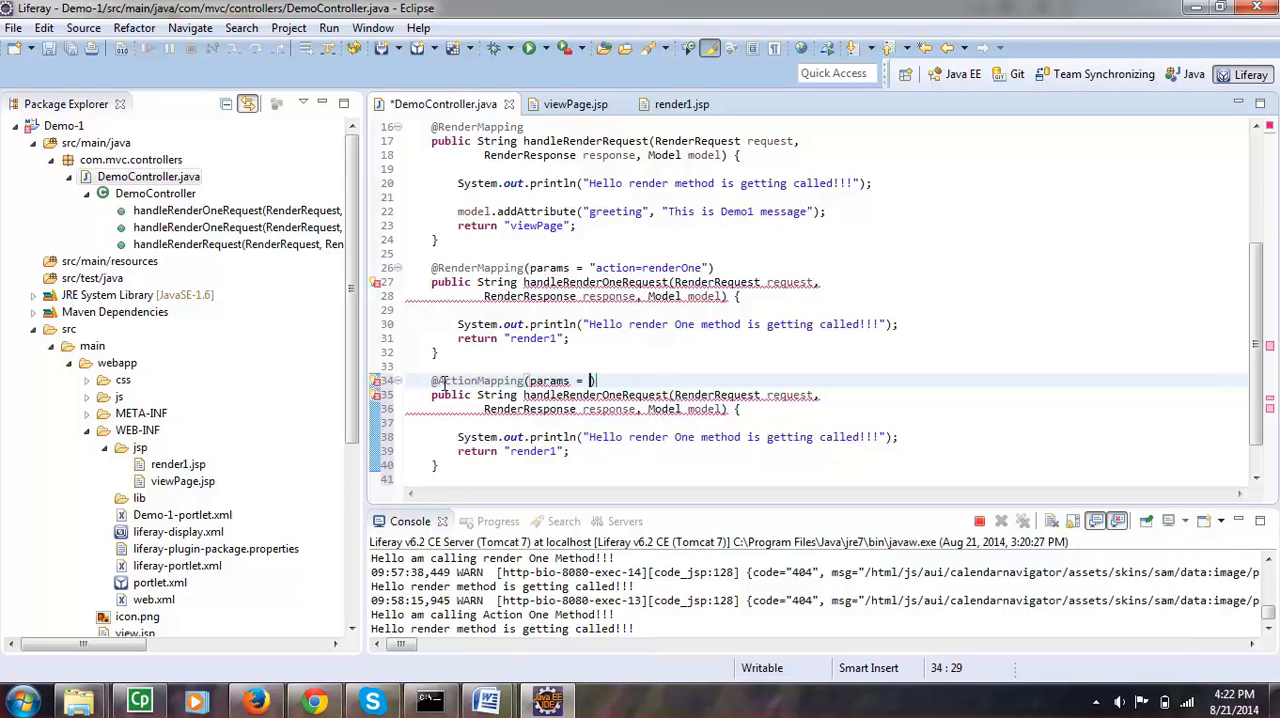
{"action": "type", "text": "\"ac"}
{"action": "type", "text": "tion"}
{"action": "type", "text": "=ac"}
{"action": "type", "text": "tionOne"}
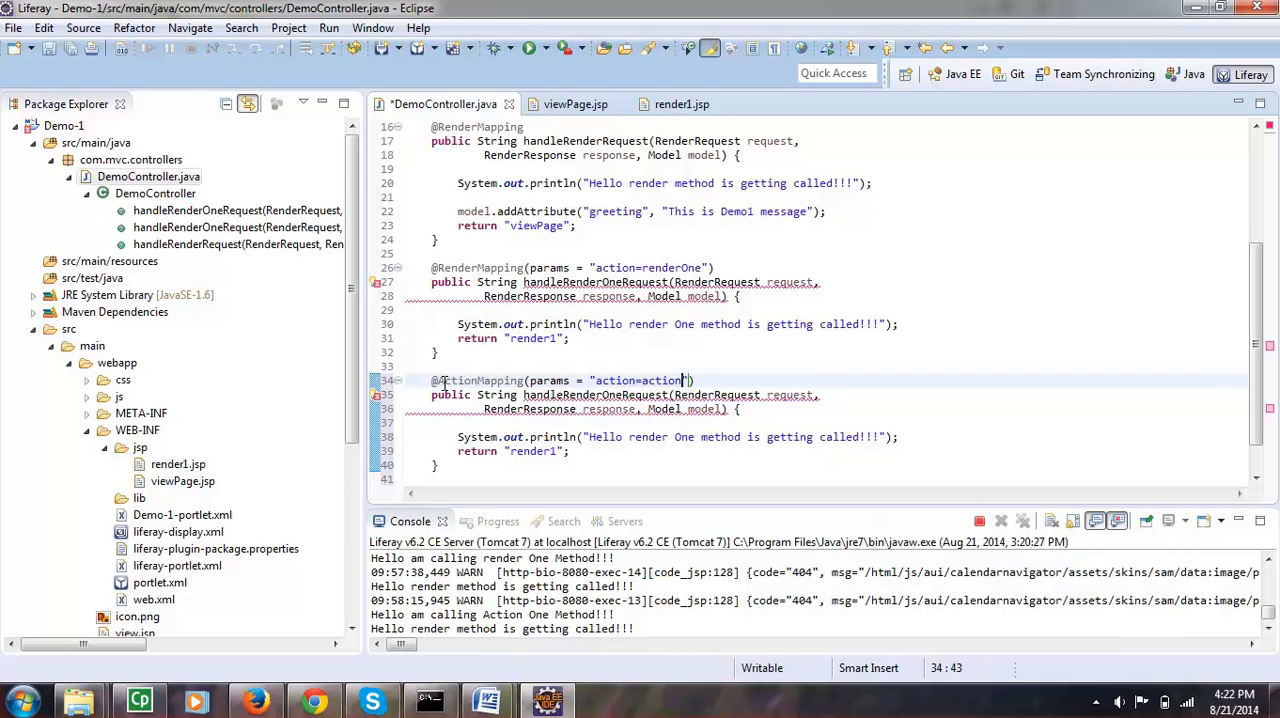
{"action": "key", "text": "ctrl+s"}
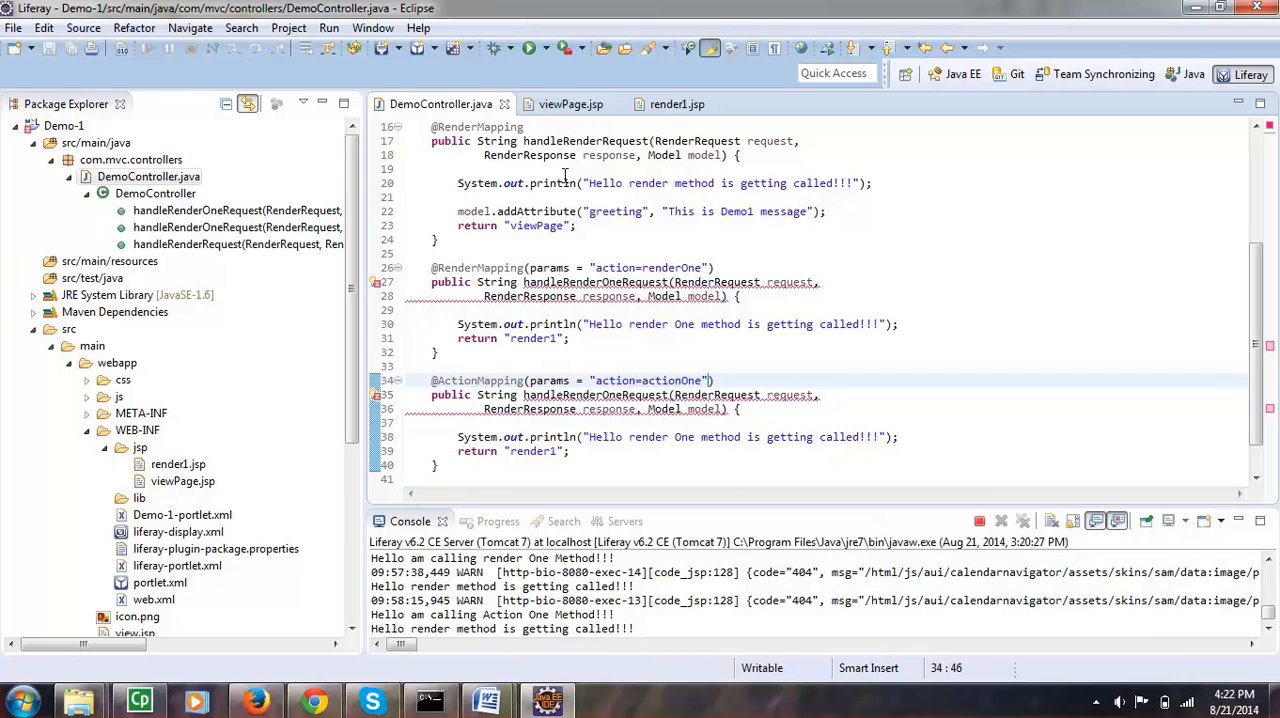
- Rename the duplicate handler to handleActionOneRequest taking an ActionRequest, and save
{"action": "left_click", "coordinate": [600, 394]}
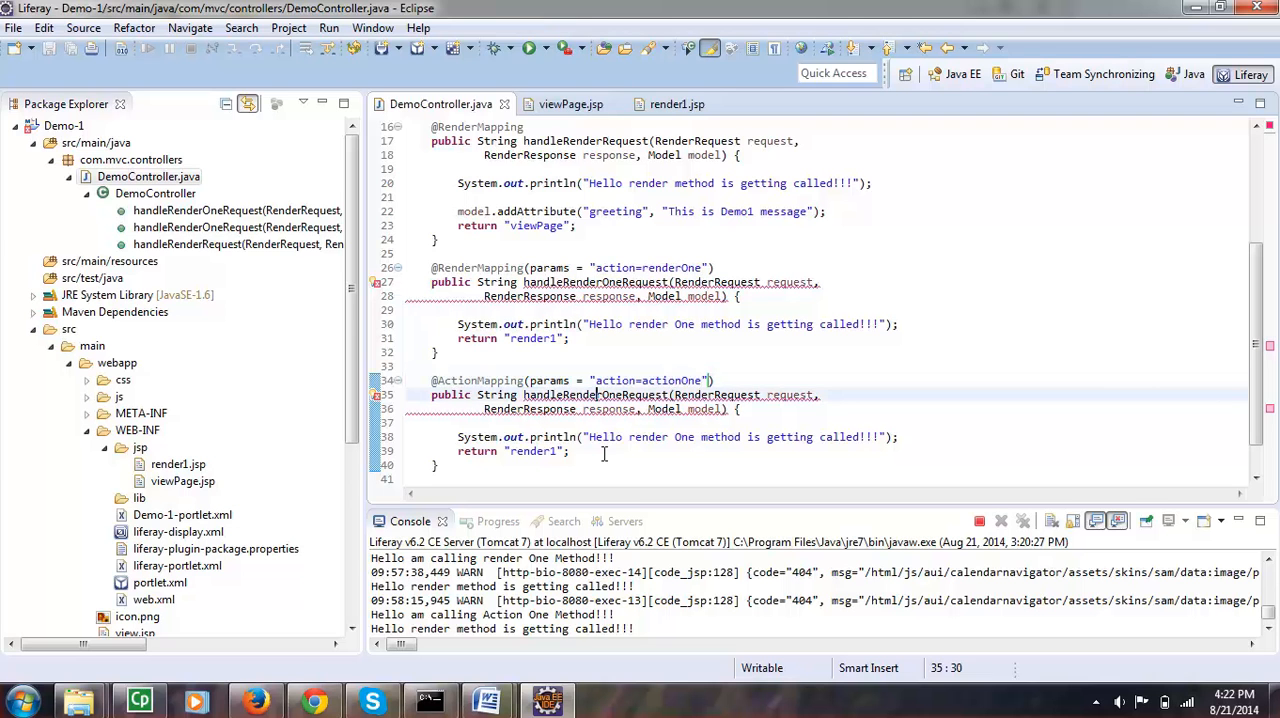
{"action": "key", "text": "BackSpace"}
{"action": "key", "text": "BackSpace"}
{"action": "key", "text": "BackSpace"}
{"action": "key", "text": "BackSpace"}
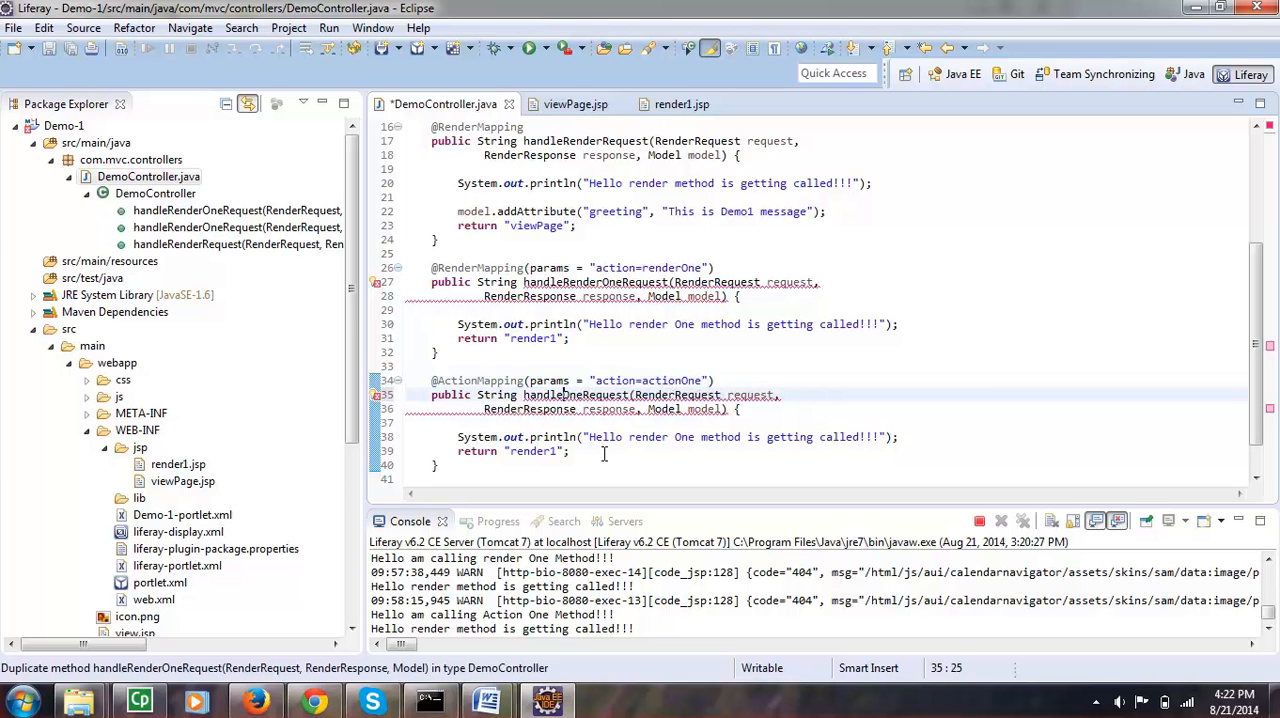
{"action": "type", "text": "Action"}
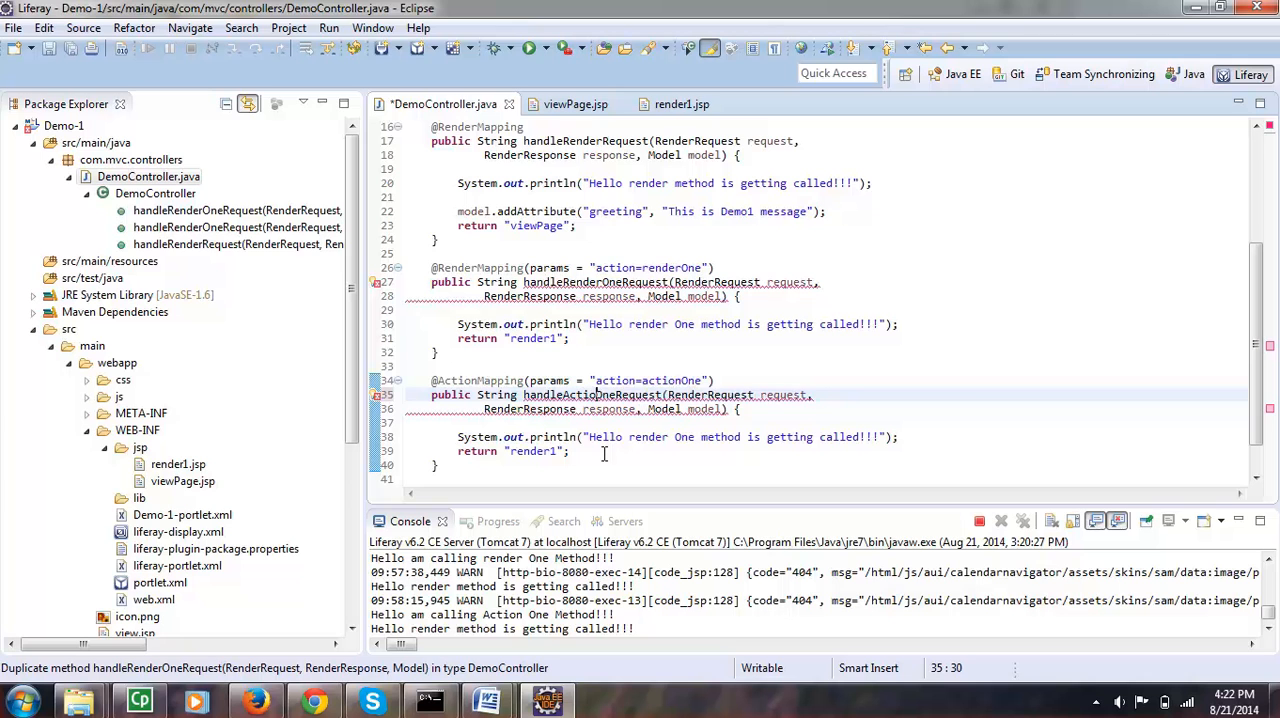
{"action": "key", "text": "ctrl+s"}
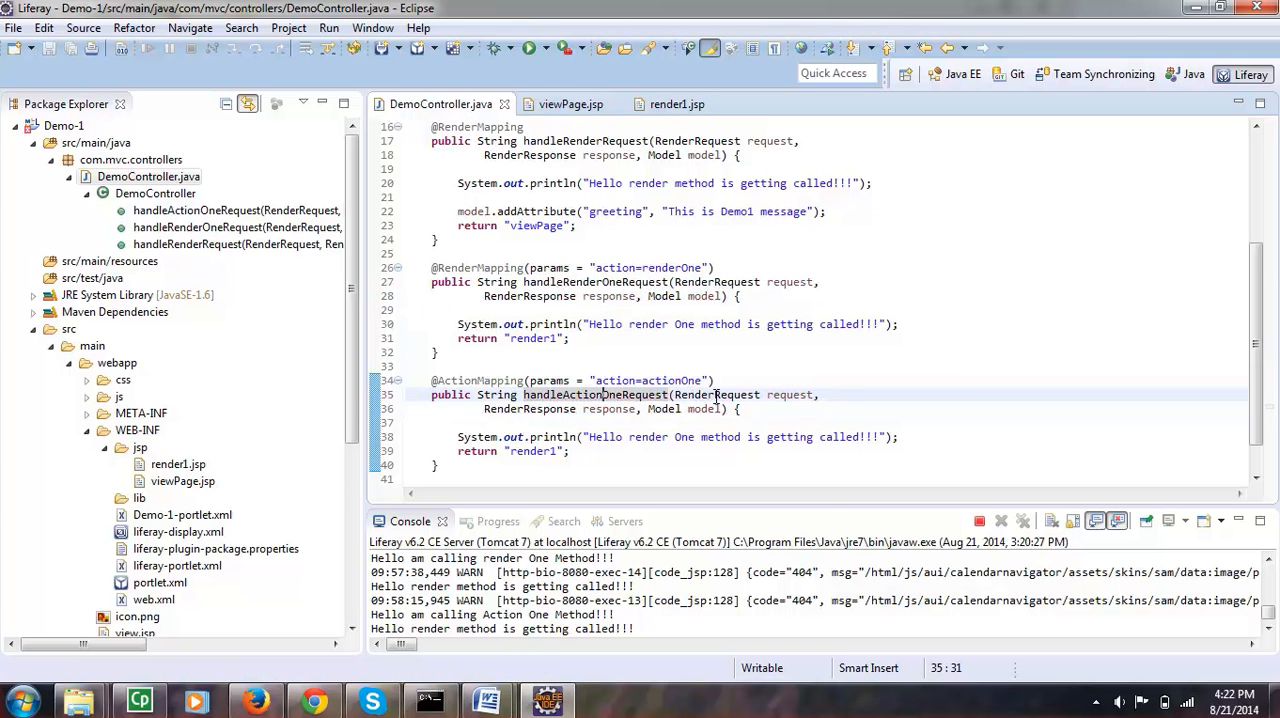
{"action": "double_click", "coordinate": [715, 394]}
{"action": "left_click", "coordinate": [707, 394]}
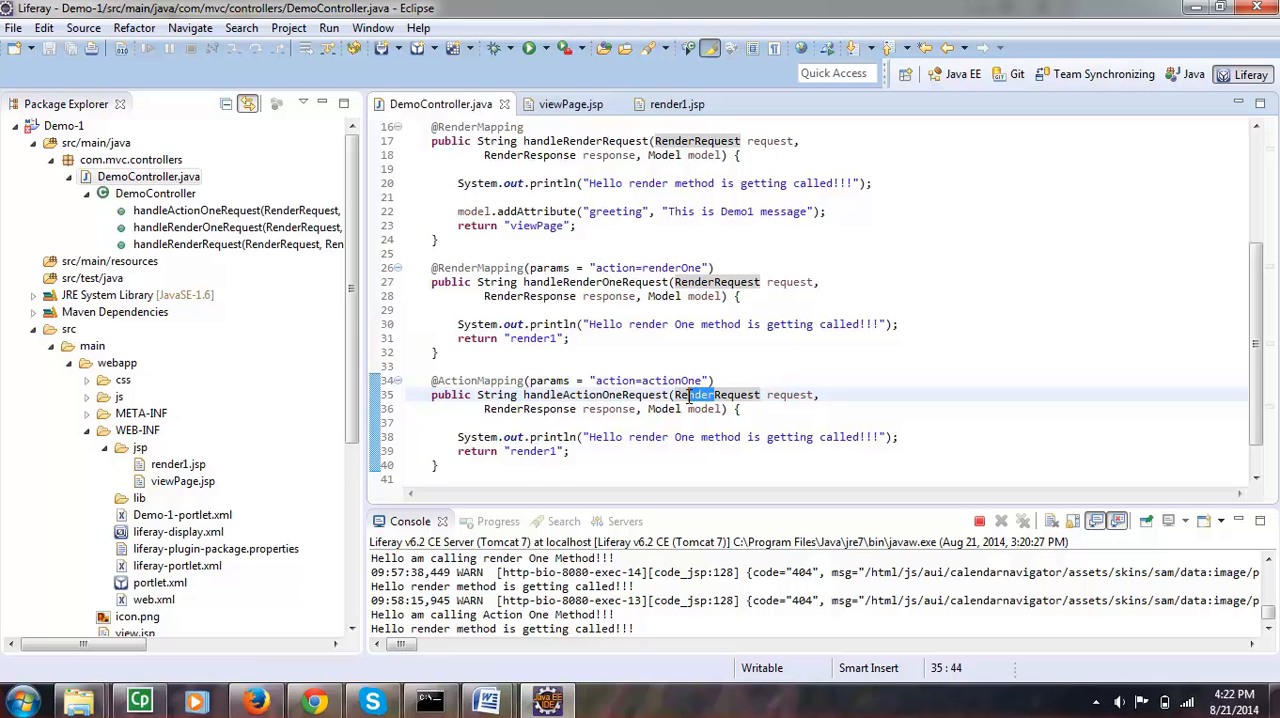
{"action": "type", "text": "Action"}
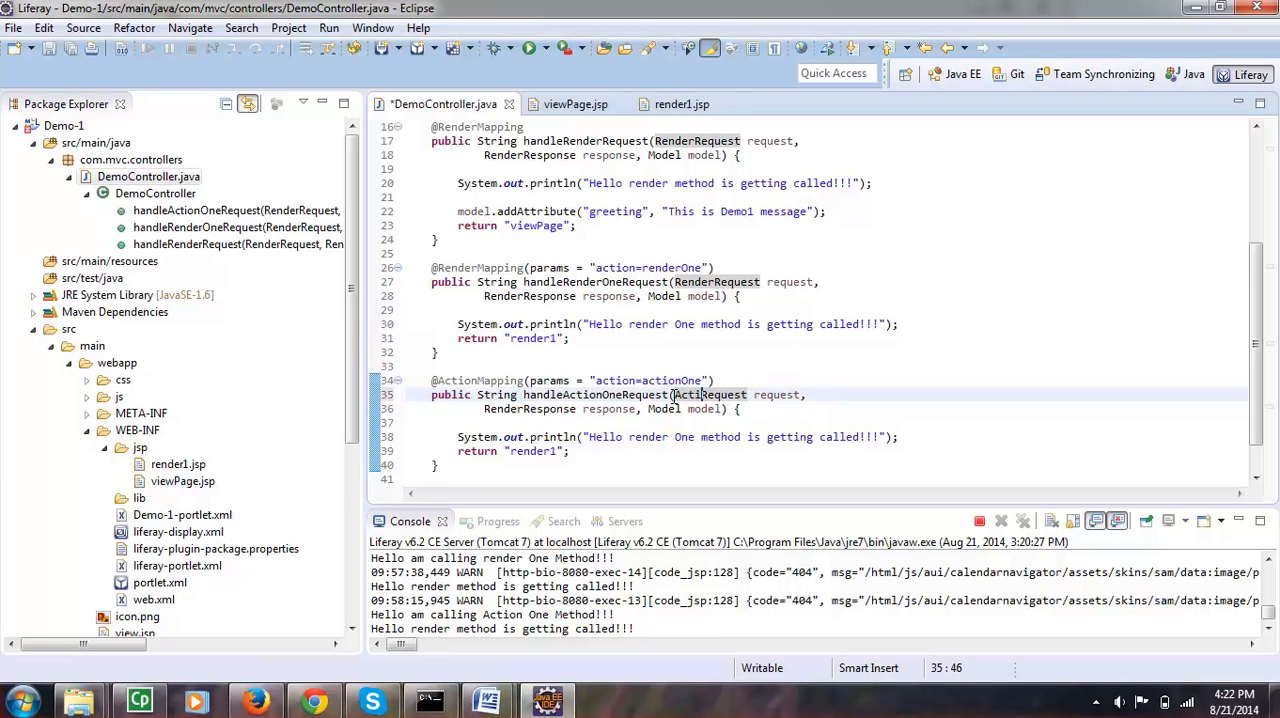
{"action": "type", "text": "on"}
{"action": "key", "text": "ctrl+s"}
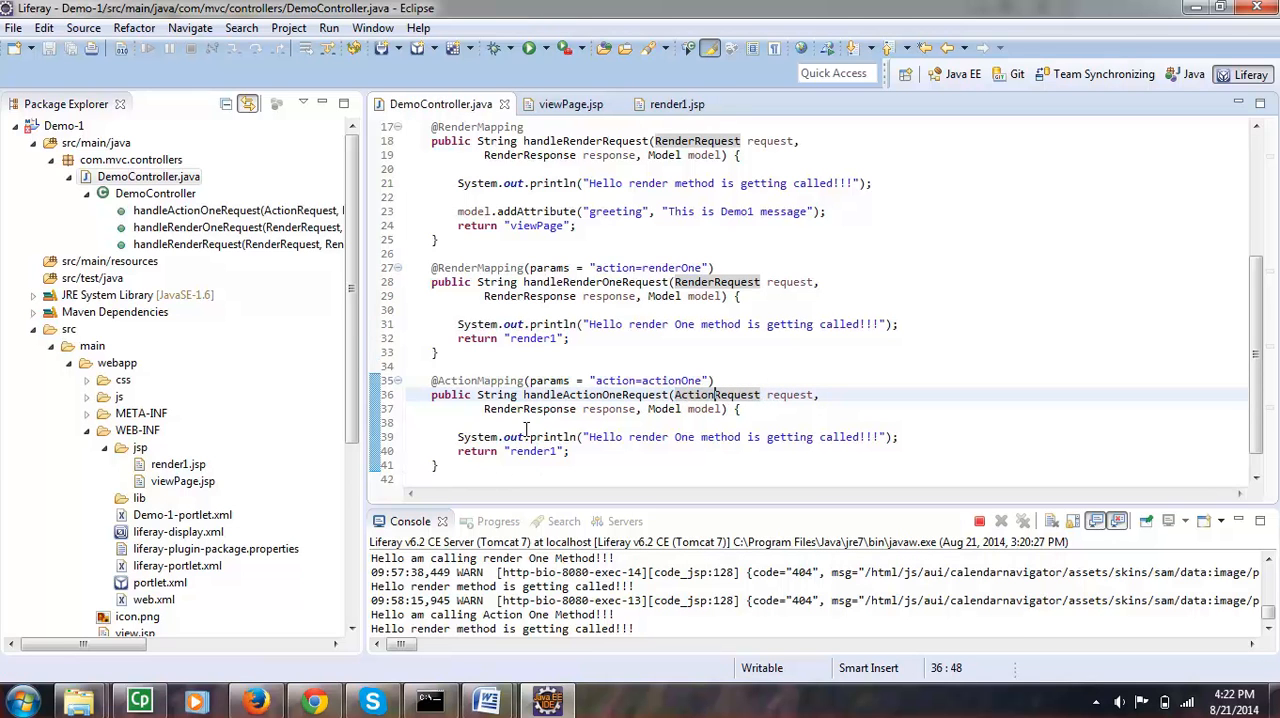
- Change the response parameter from RenderResponse to ActionResponse and save the controller
{"action": "left_click", "coordinate": [522, 408]}
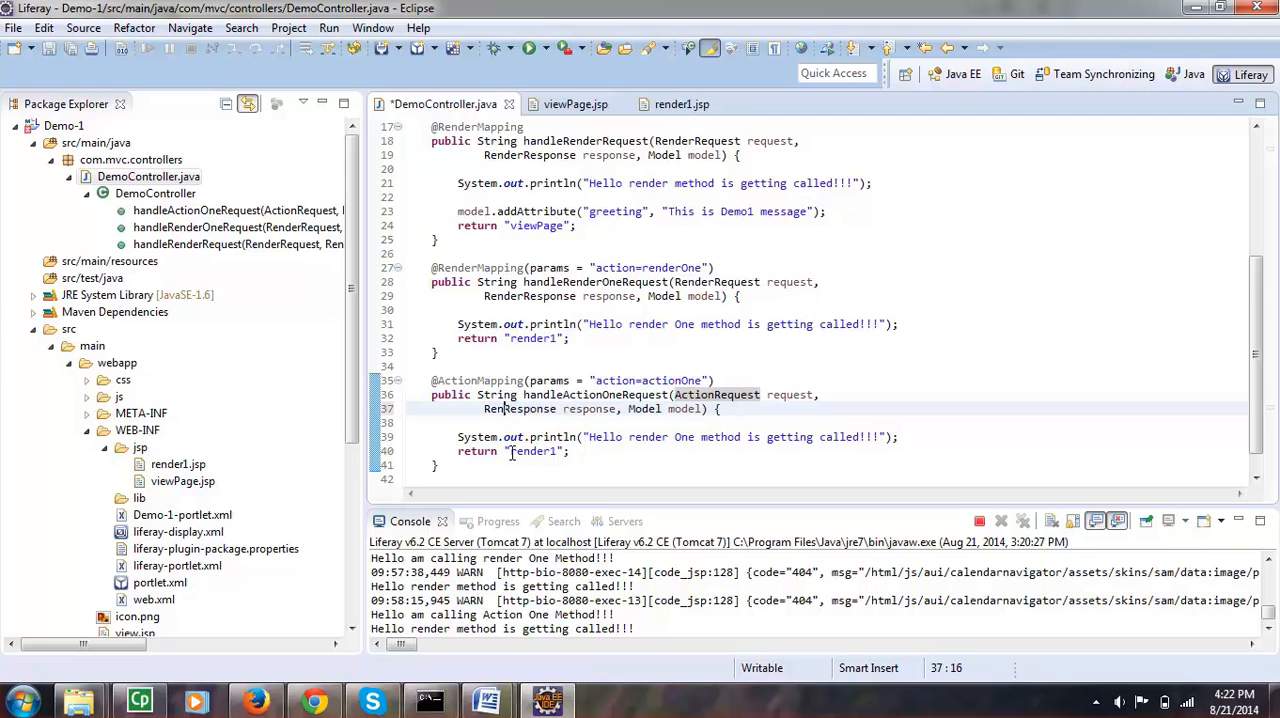
{"action": "key", "text": "BackSpace"}
{"action": "key", "text": "BackSpace"}
{"action": "key", "text": "BackSpace"}
{"action": "type", "text": "ac"}
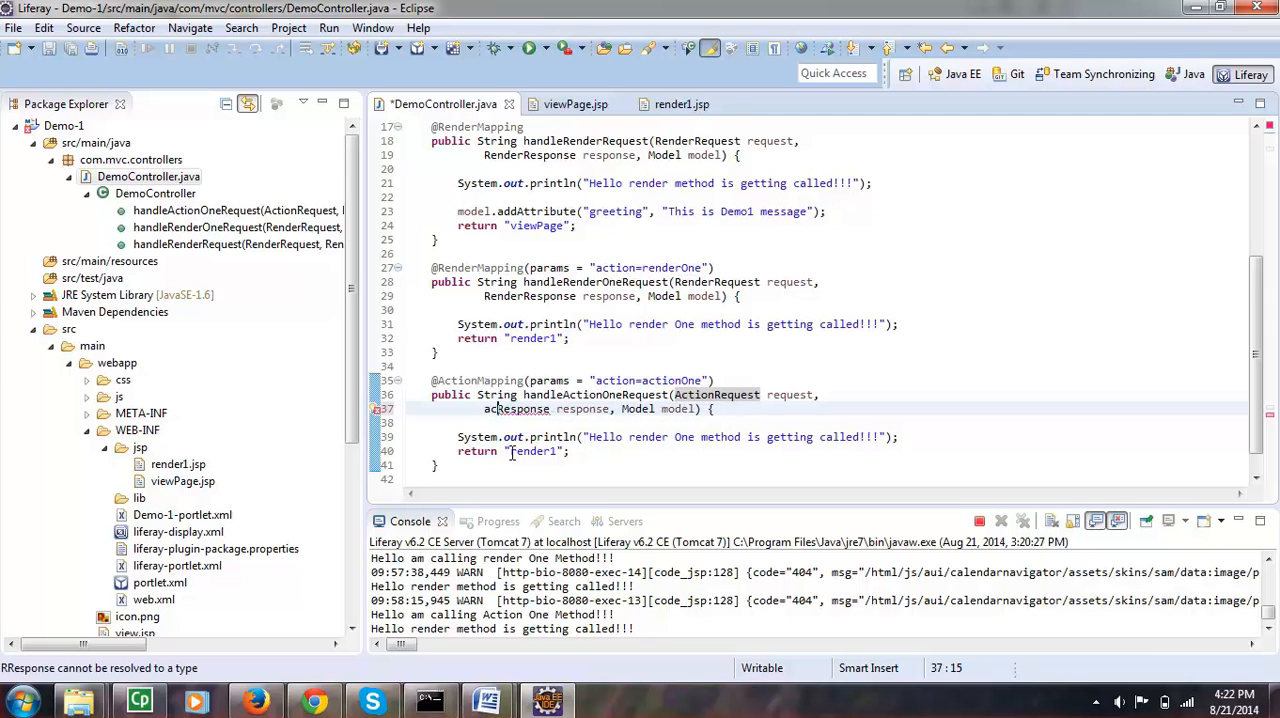
{"action": "key", "text": "BackSpace"}
{"action": "type", "text": "Action"}
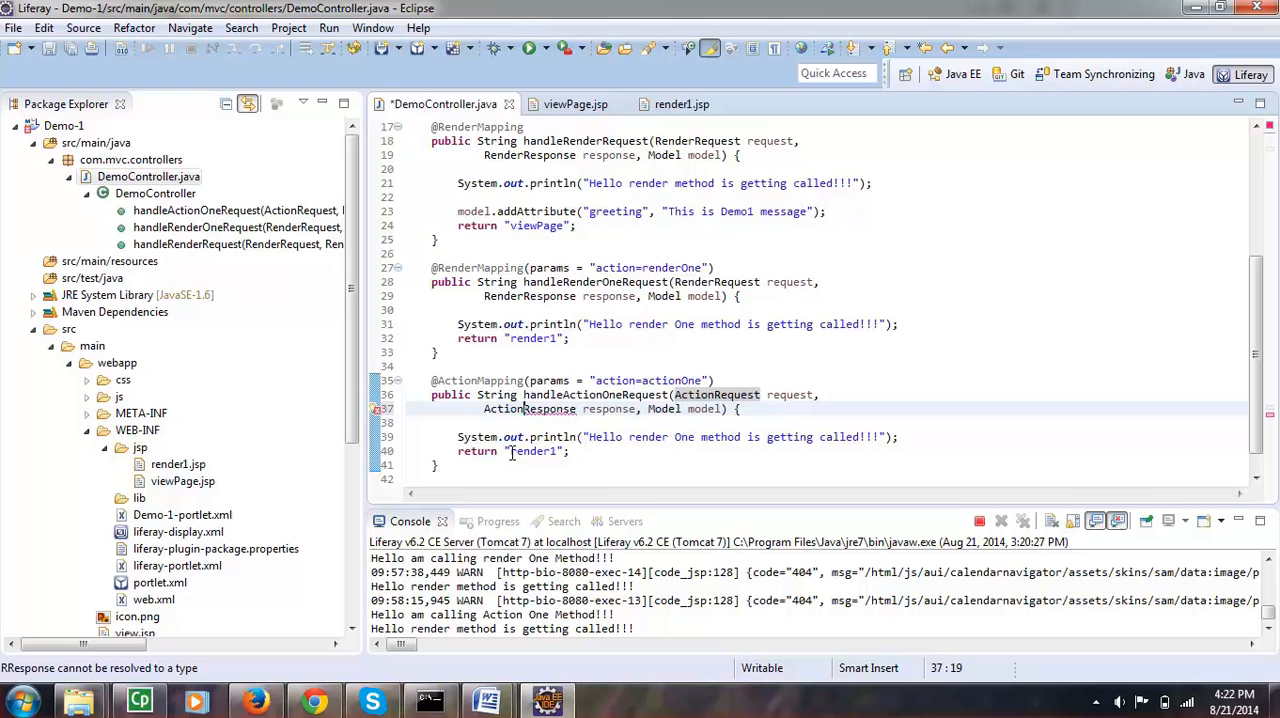
{"action": "key", "text": "ctrl+s"}
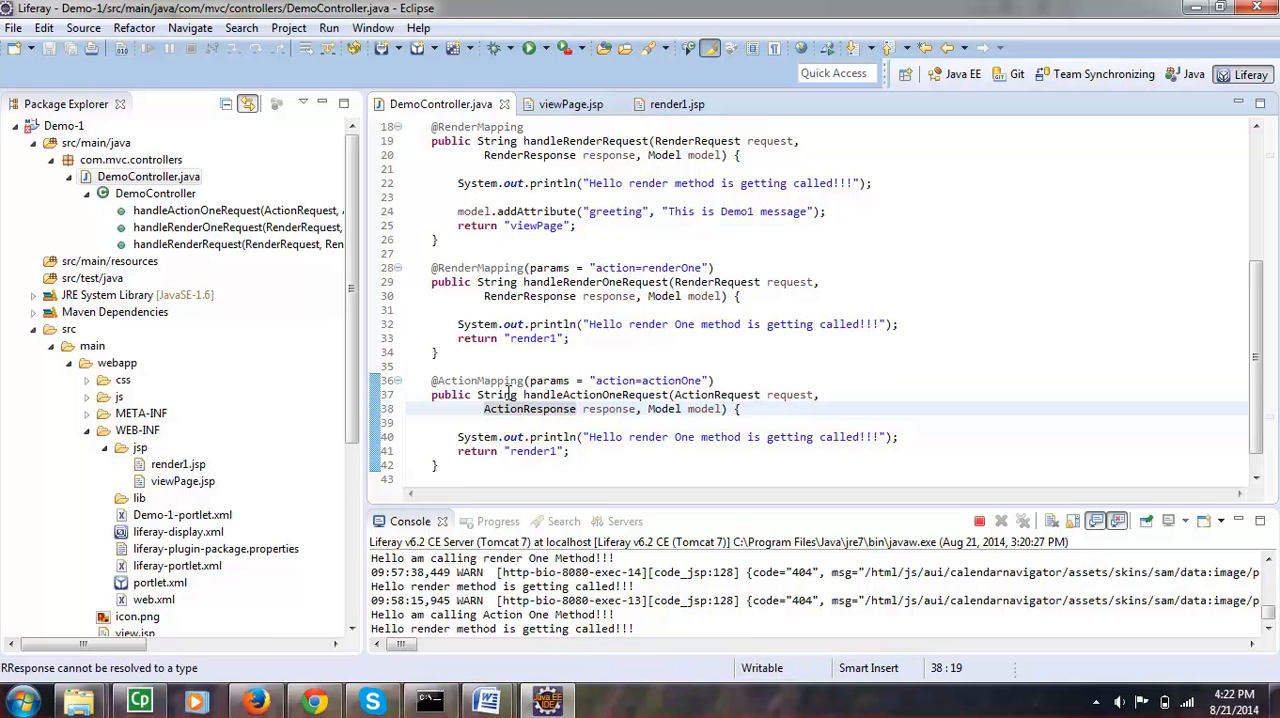
- Make handleActionOneRequest void with no return line, logging a Hello Action One message
{"action": "double_click", "coordinate": [497, 394]}
{"action": "type", "text": "void"}
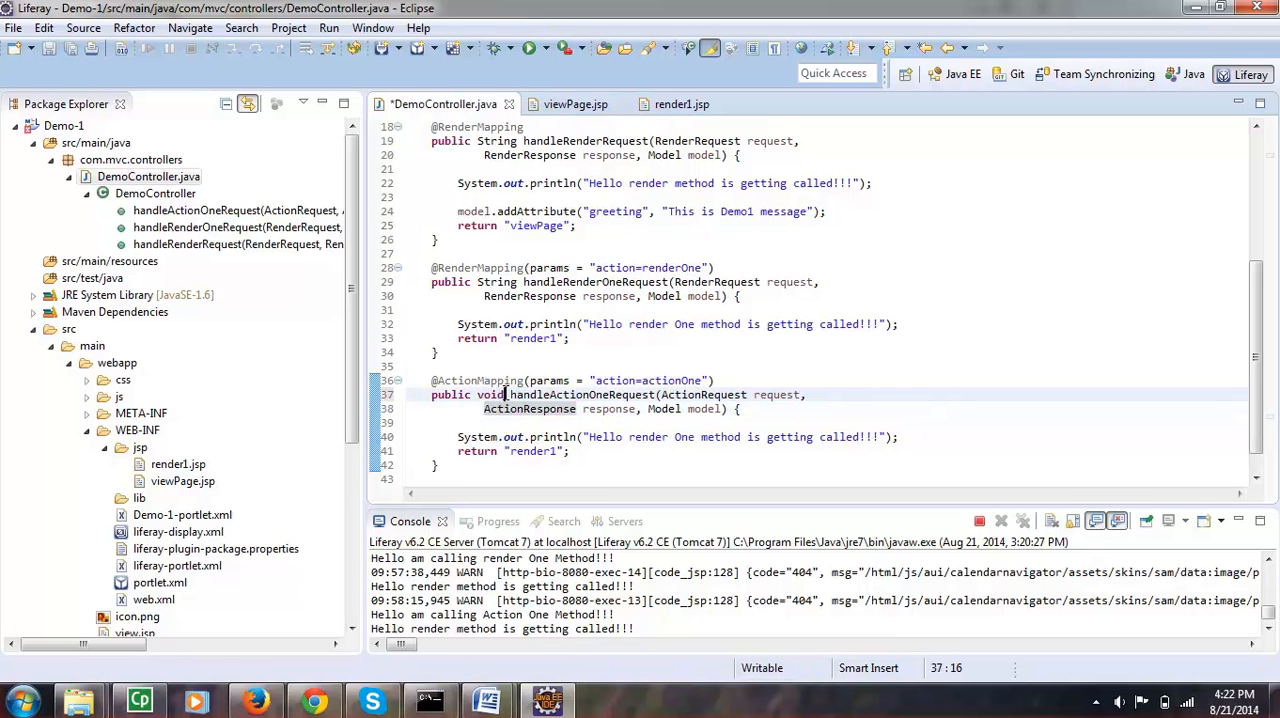
{"action": "key", "text": "ctrl+s"}
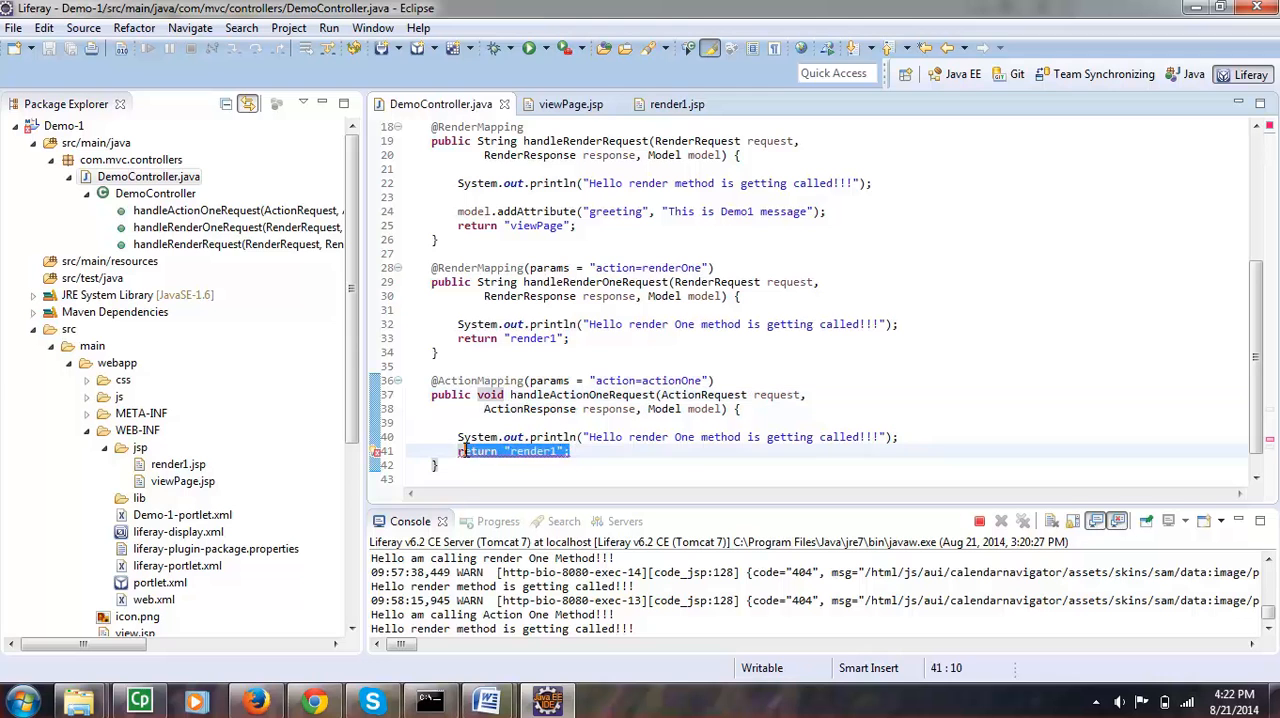
{"action": "left_click_drag", "start_coordinate": [568, 451], "coordinate": [458, 451]}
{"action": "key", "text": "Delete"}
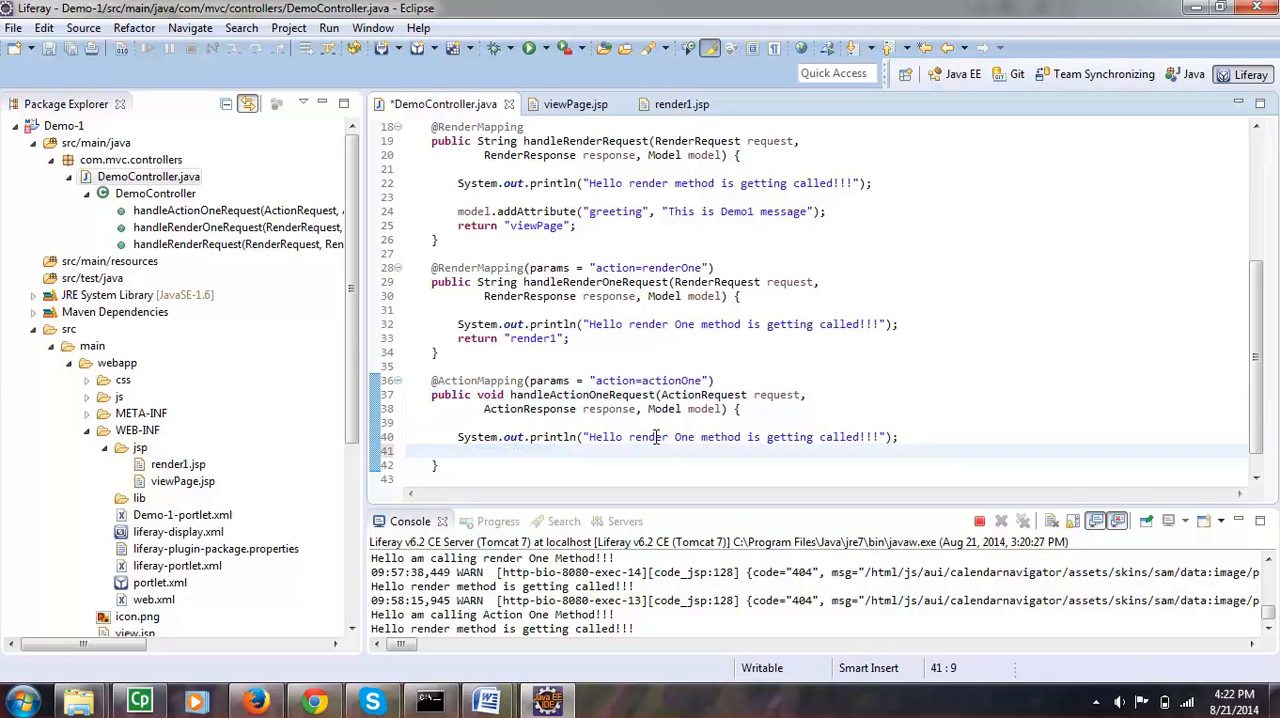
{"action": "double_click", "coordinate": [652, 437]}
{"action": "type", "text": "Action"}
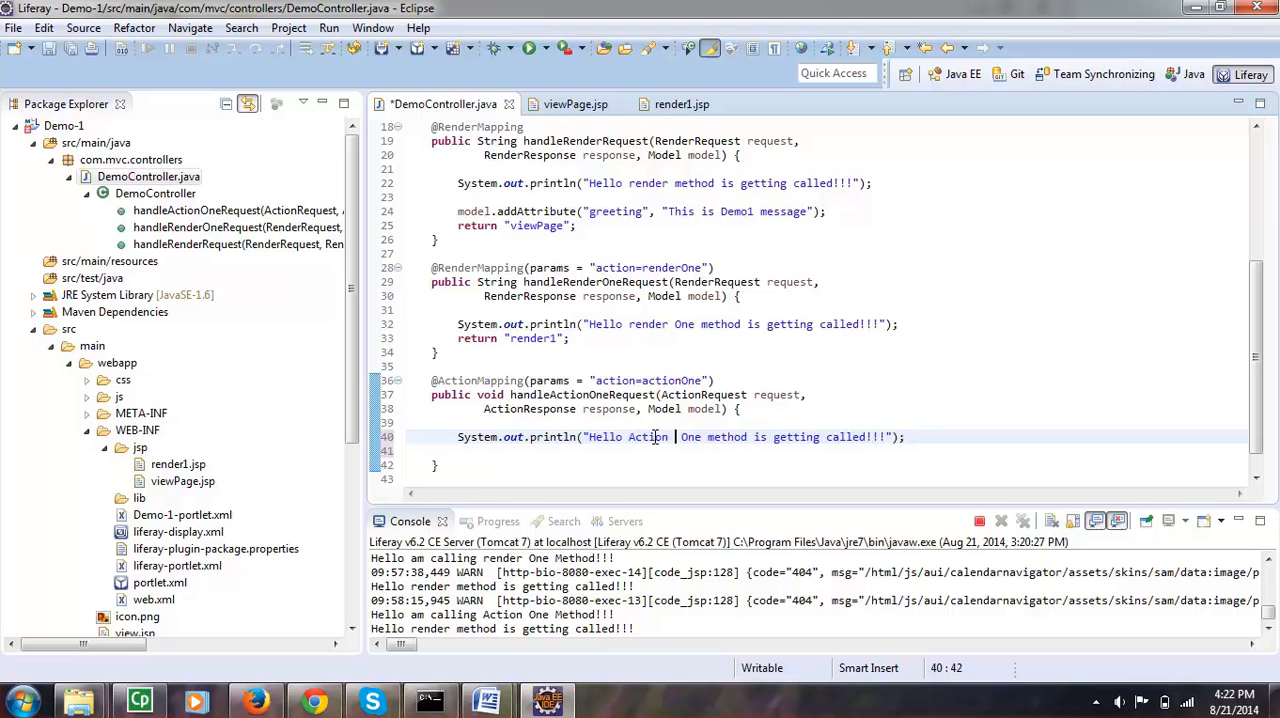
{"action": "key", "text": "ctrl+s"}
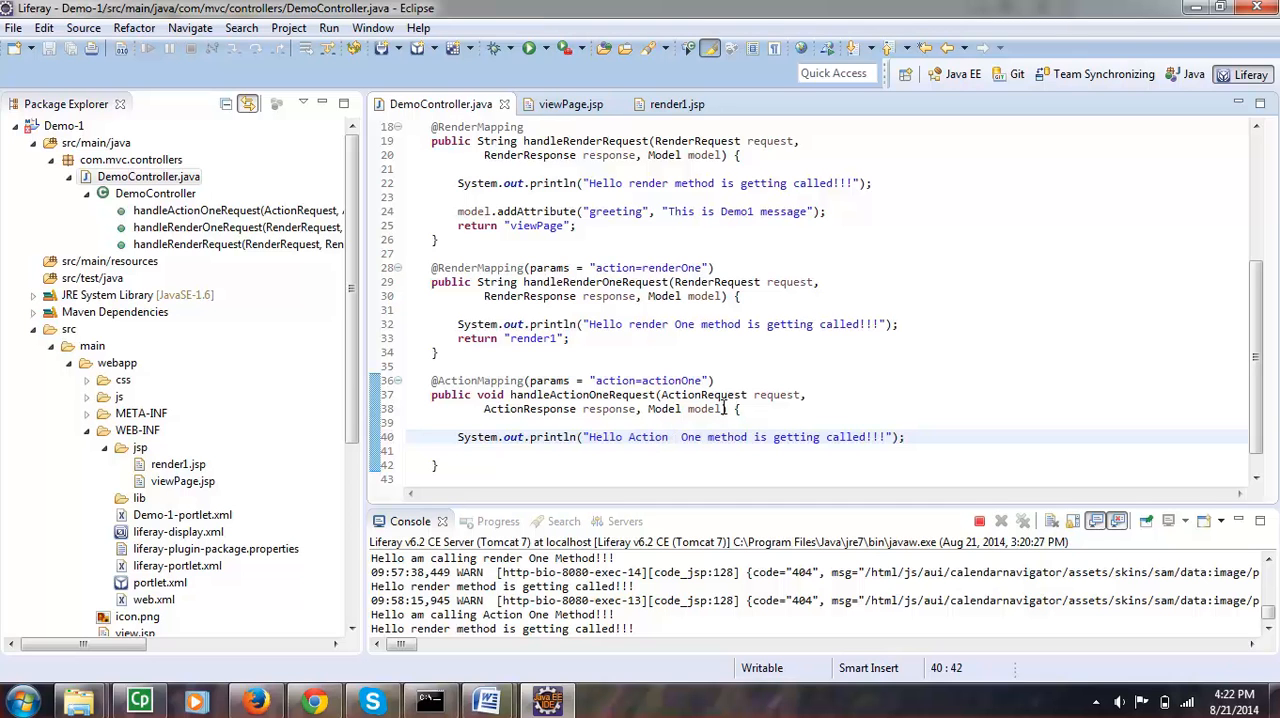
{"action": "left_click_drag", "start_coordinate": [724, 409], "coordinate": [642, 409]}
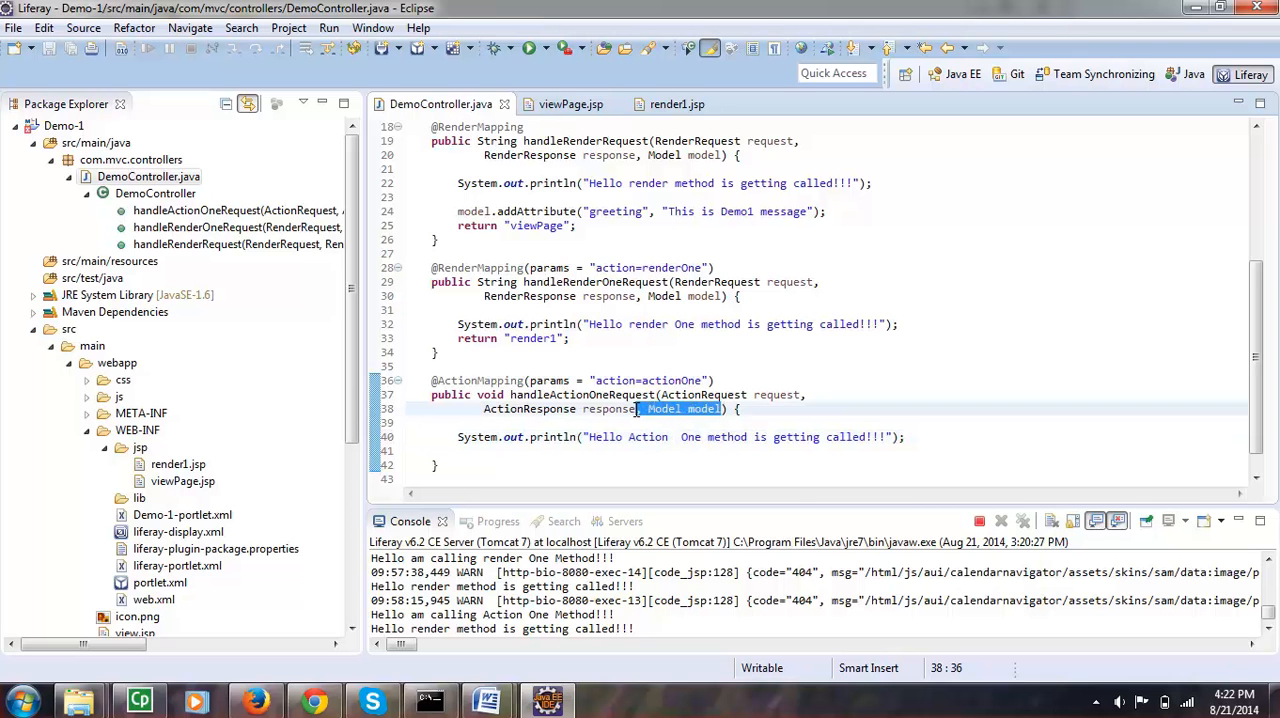
{"action": "key", "text": "Delete"}
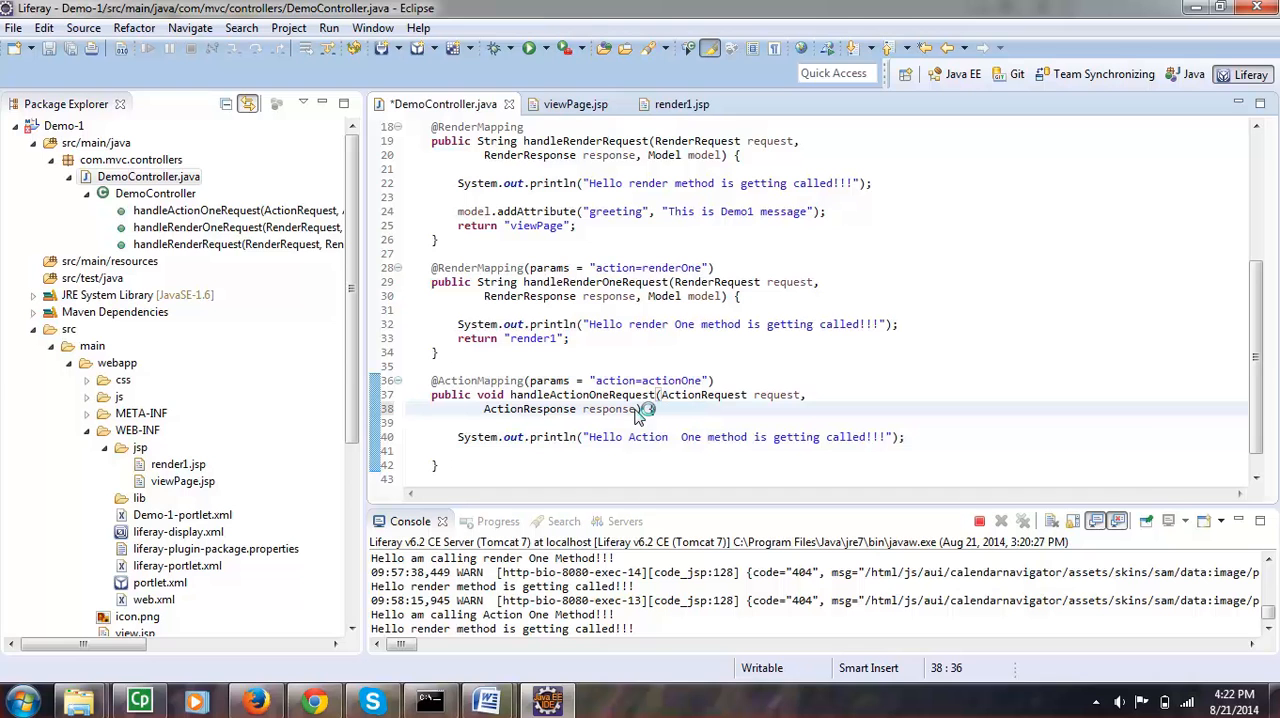
{"action": "key", "text": "ctrl+s"}
{"action": "double_click", "coordinate": [582, 395]}
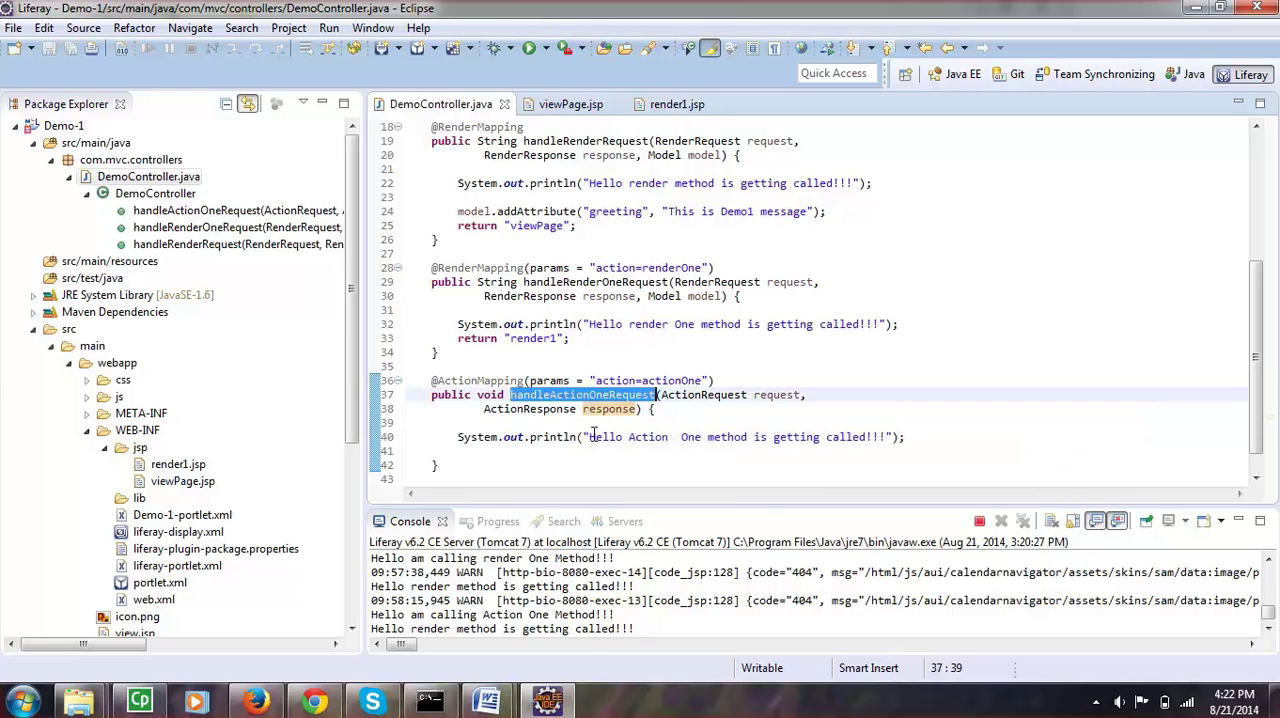
{"action": "left_click", "coordinate": [471, 464]}
{"action": "double_click", "coordinate": [475, 381]}
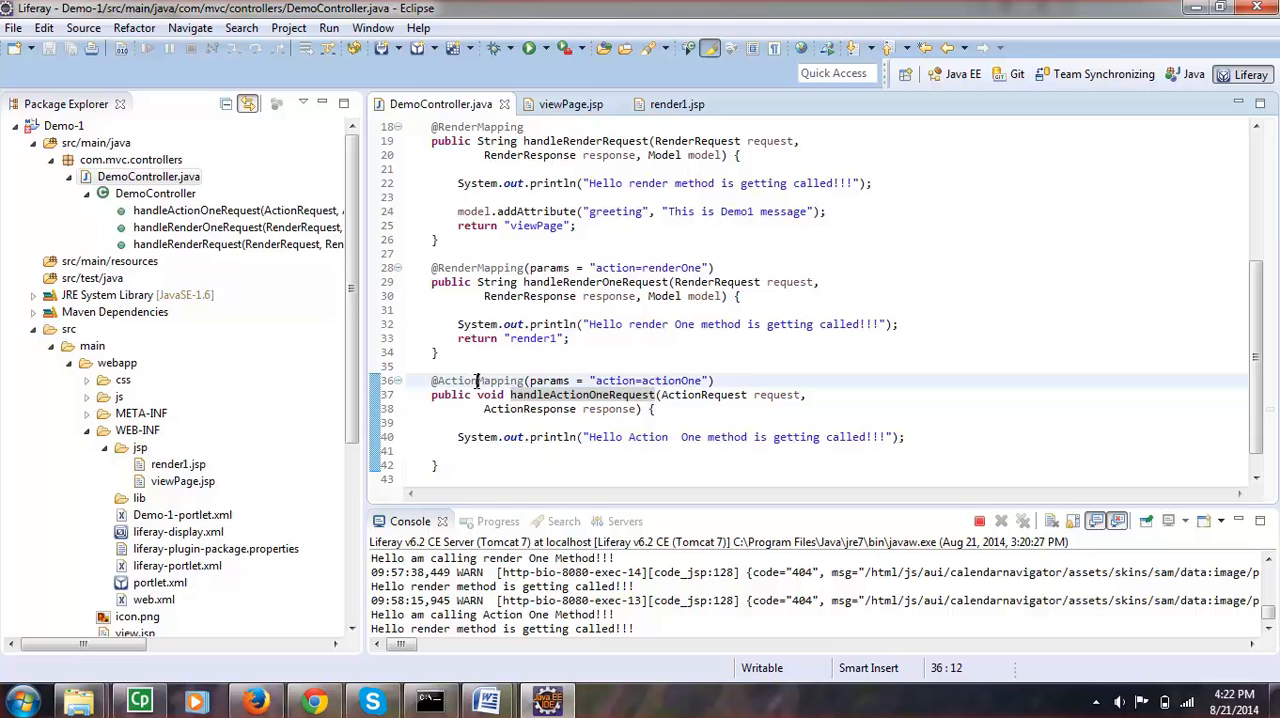
{"action": "double_click", "coordinate": [490, 268]}
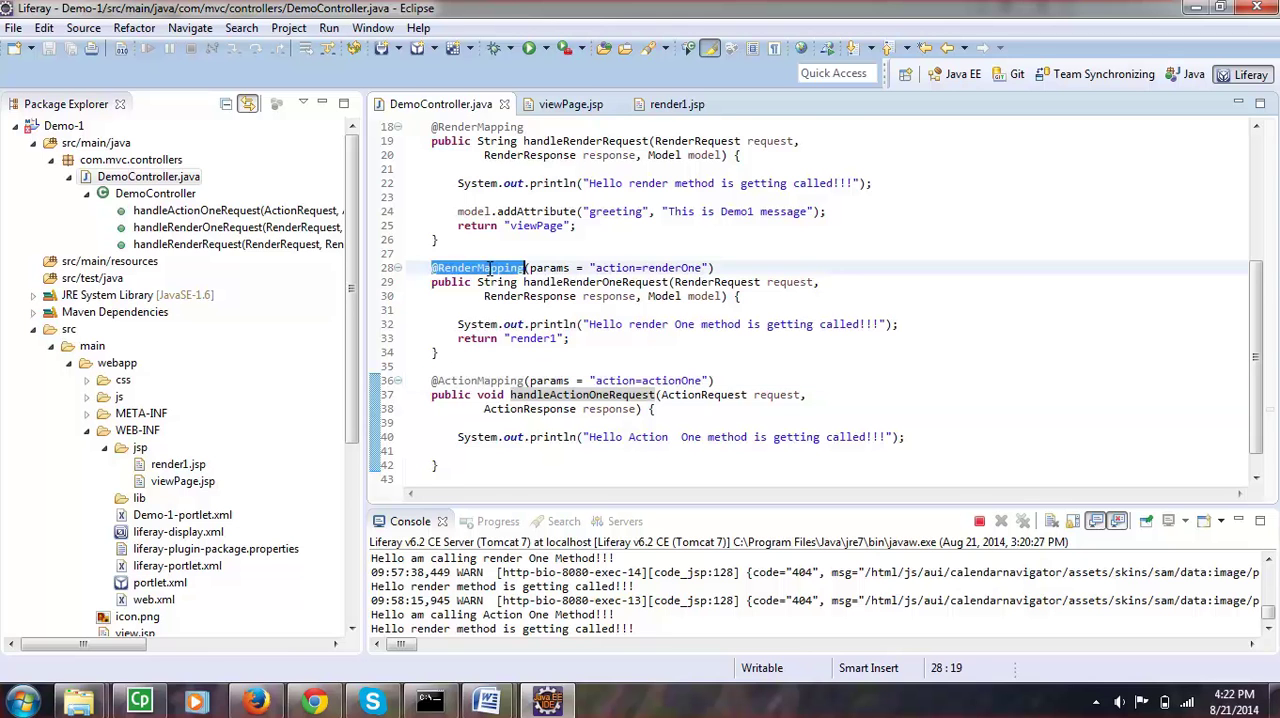
- Review the actionURL block in viewPage.jsp and recall mvn clean install at the Demo-1 prompt
{"action": "left_click", "coordinate": [570, 104]}
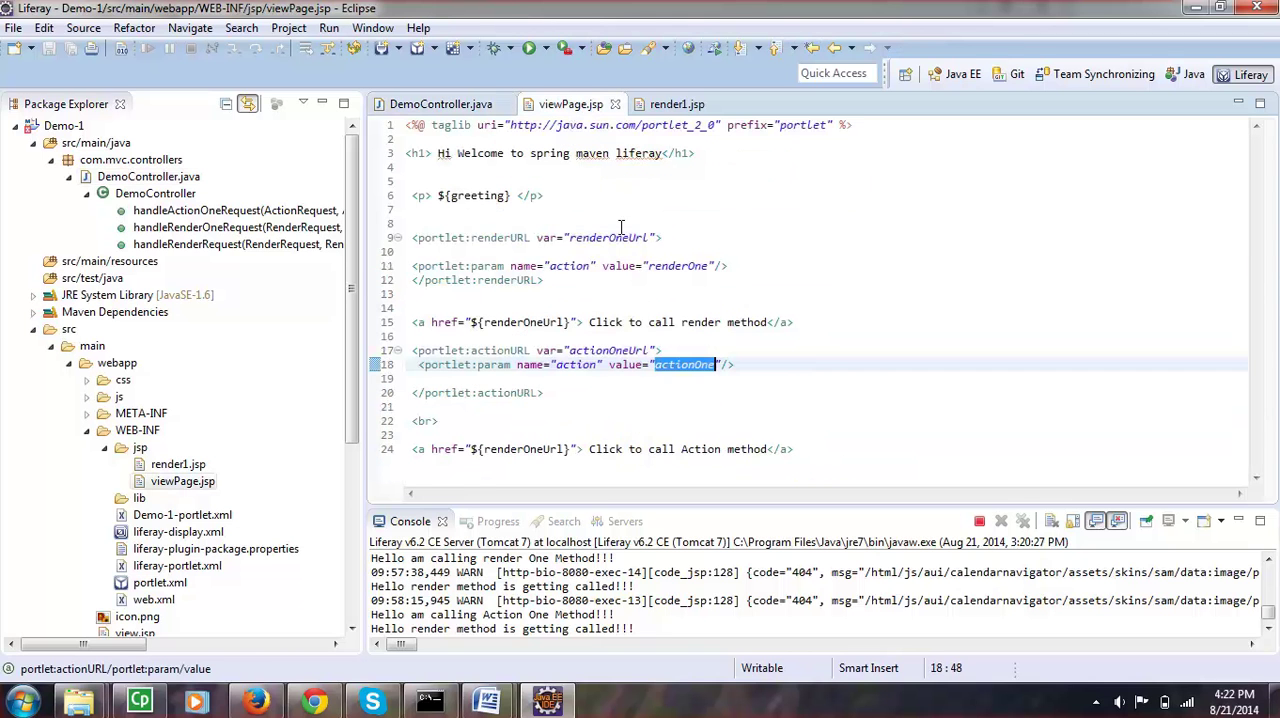
{"action": "left_click", "coordinate": [594, 382]}
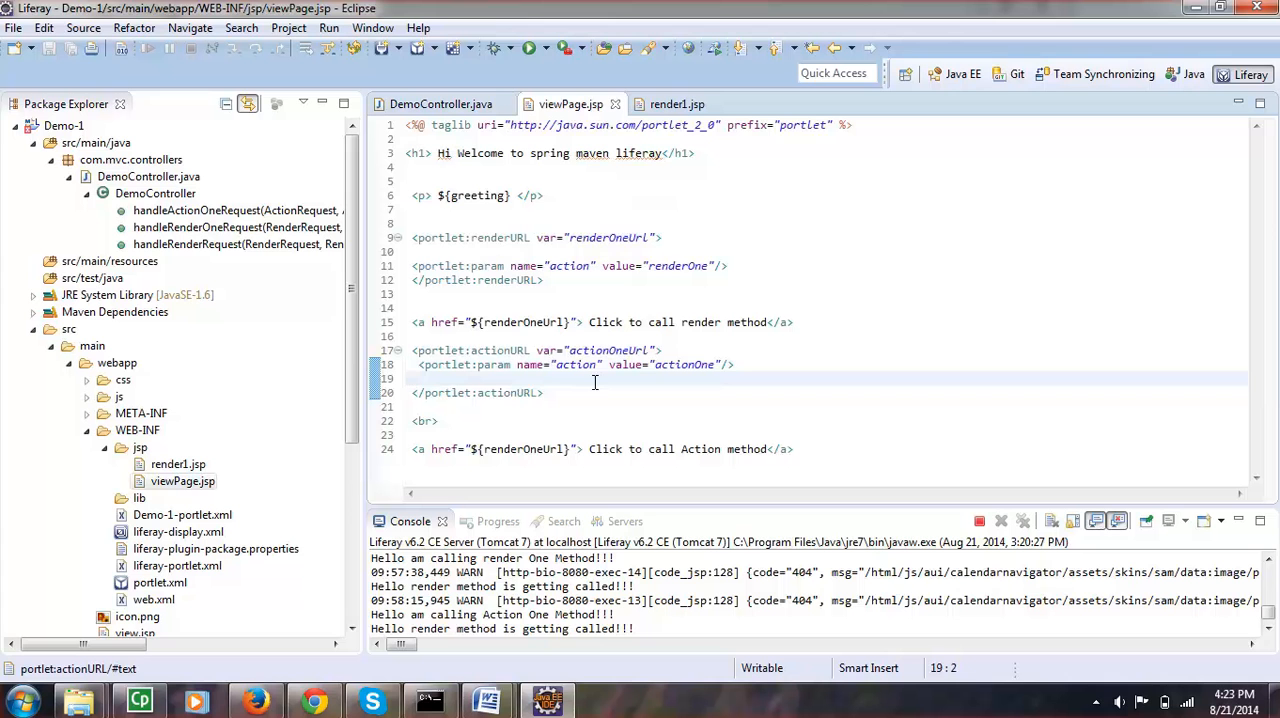
{"action": "left_click", "coordinate": [430, 700]}
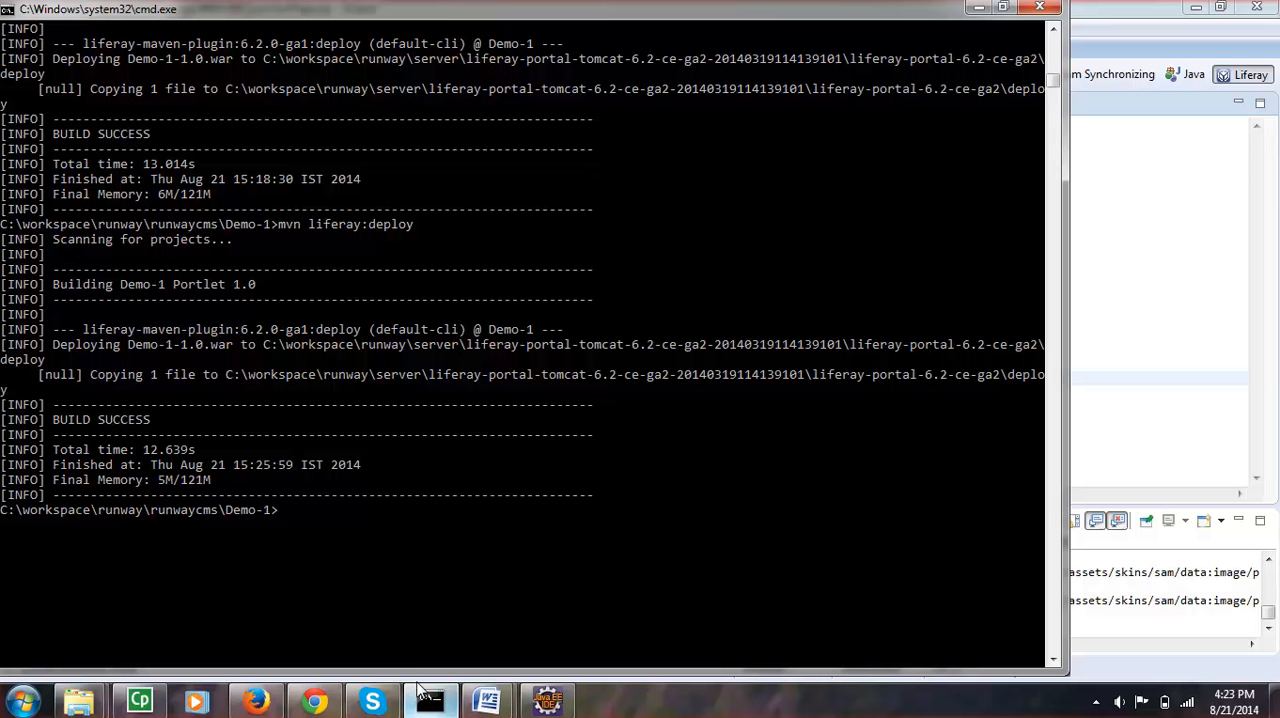
{"action": "key", "text": "Up"}
{"action": "key", "text": "Up"}
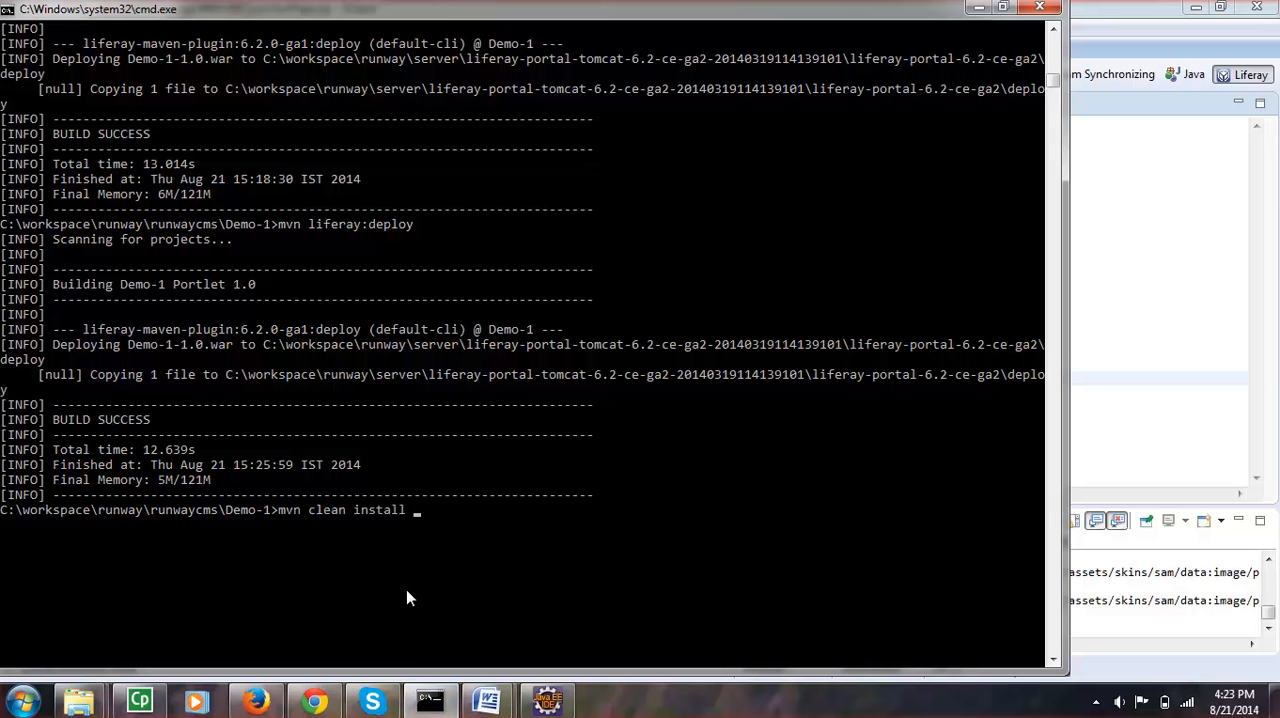
- Minimize Eclipse and the command prompt to reveal the desktop
{"action": "left_click", "coordinate": [140, 700]}
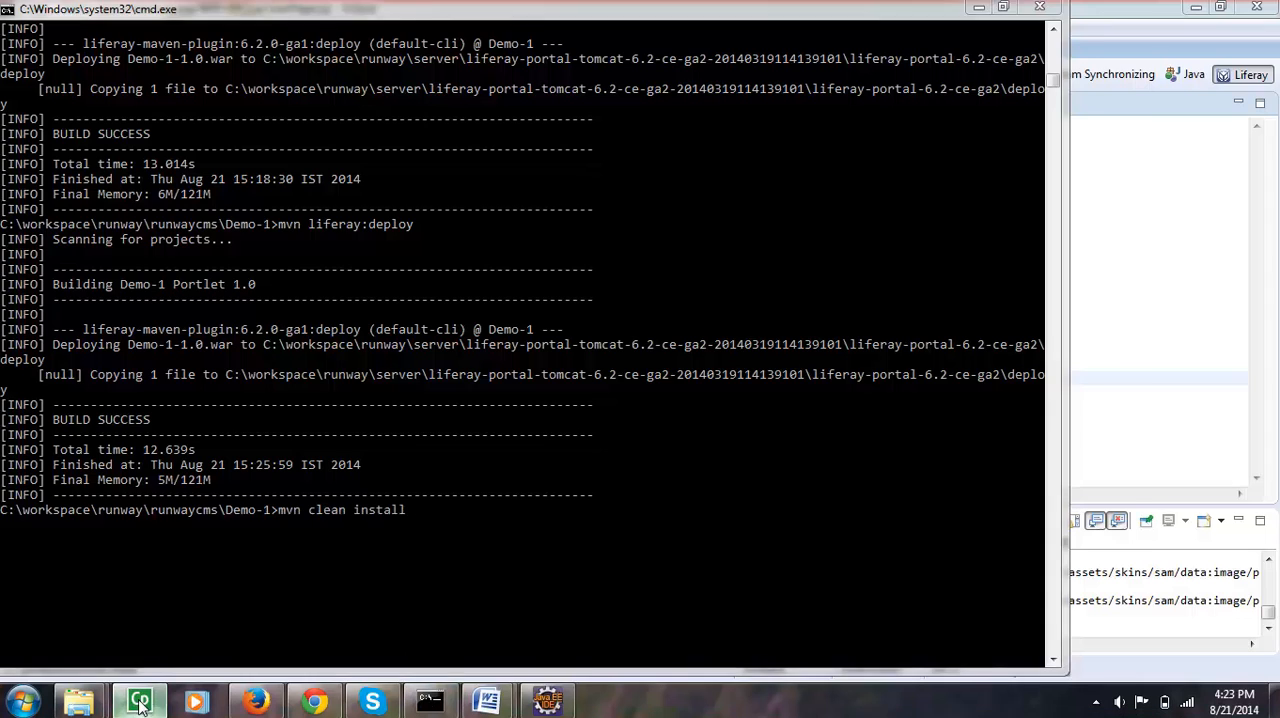
{"action": "left_click", "coordinate": [1196, 8]}
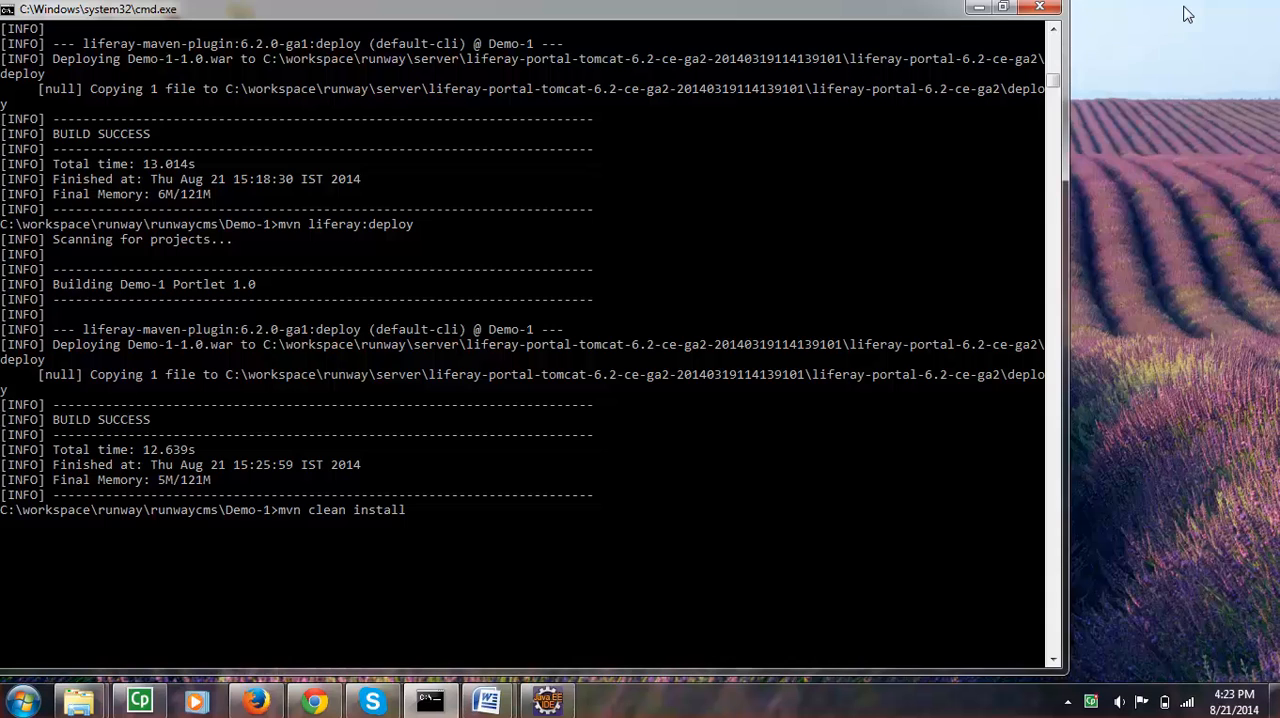
{"action": "left_click", "coordinate": [978, 8]}
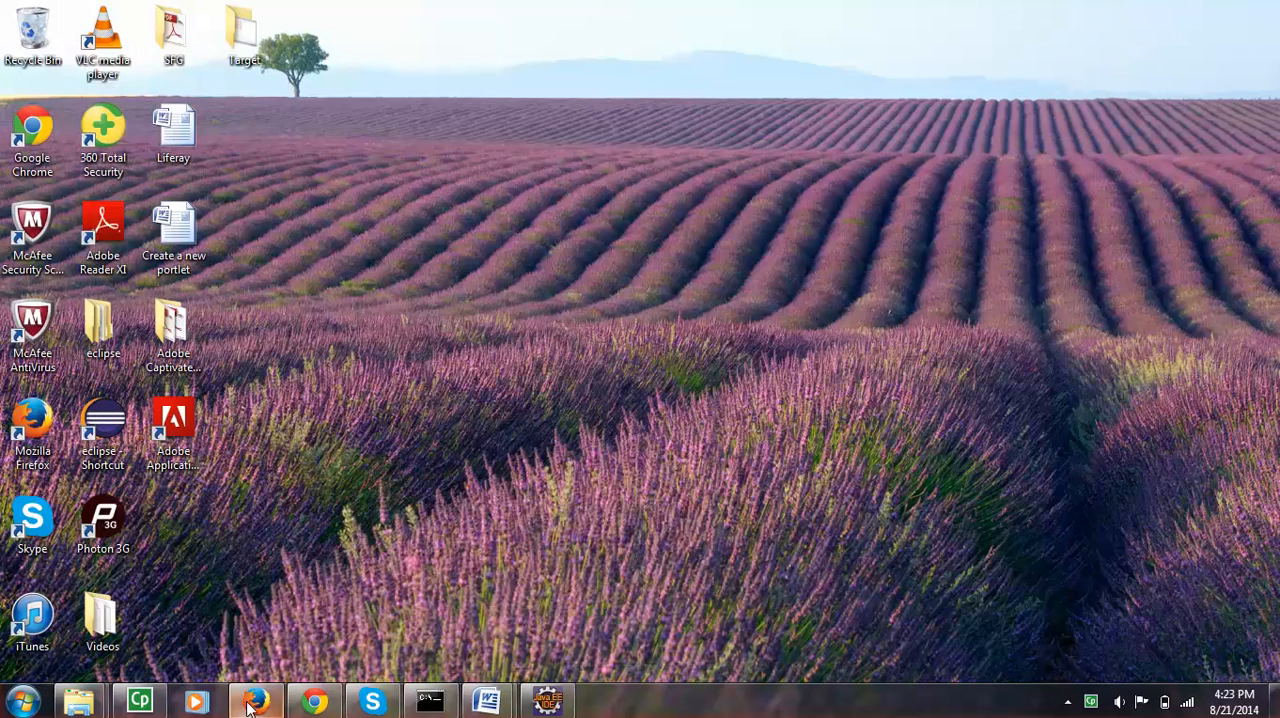
- Reload the Welcome - Liferay page in Firefox and follow the Demo-1 portlet's action link
{"action": "left_click", "coordinate": [255, 700]}
{"action": "left_click", "coordinate": [283, 34]}
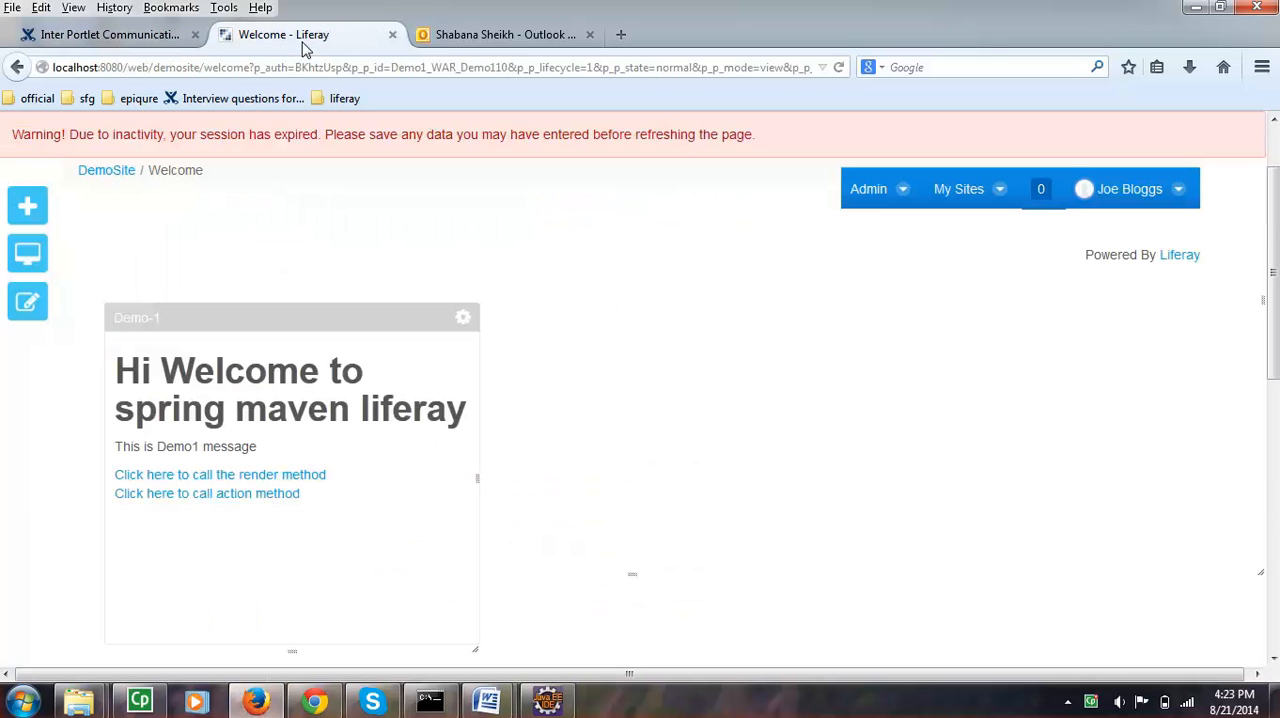
{"action": "left_click", "coordinate": [838, 67]}
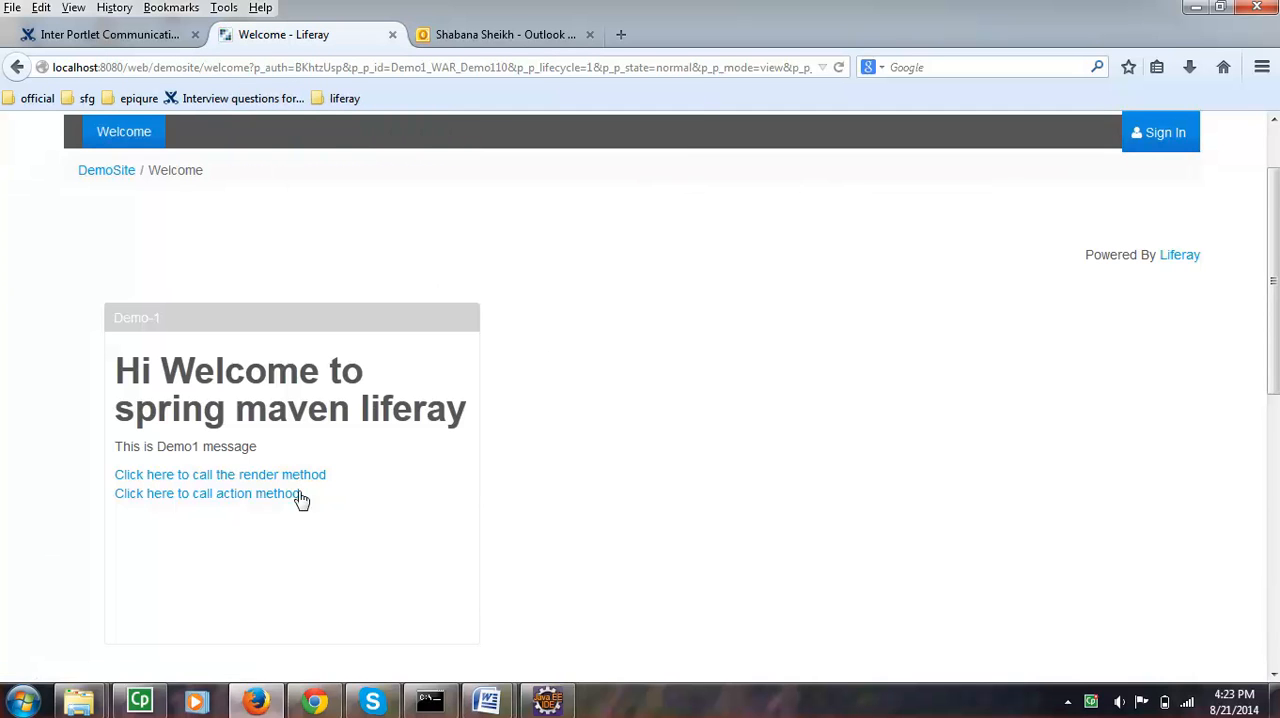
{"action": "scroll", "coordinate": [394, 504], "scroll_direction": "down", "scroll_amount": 3}
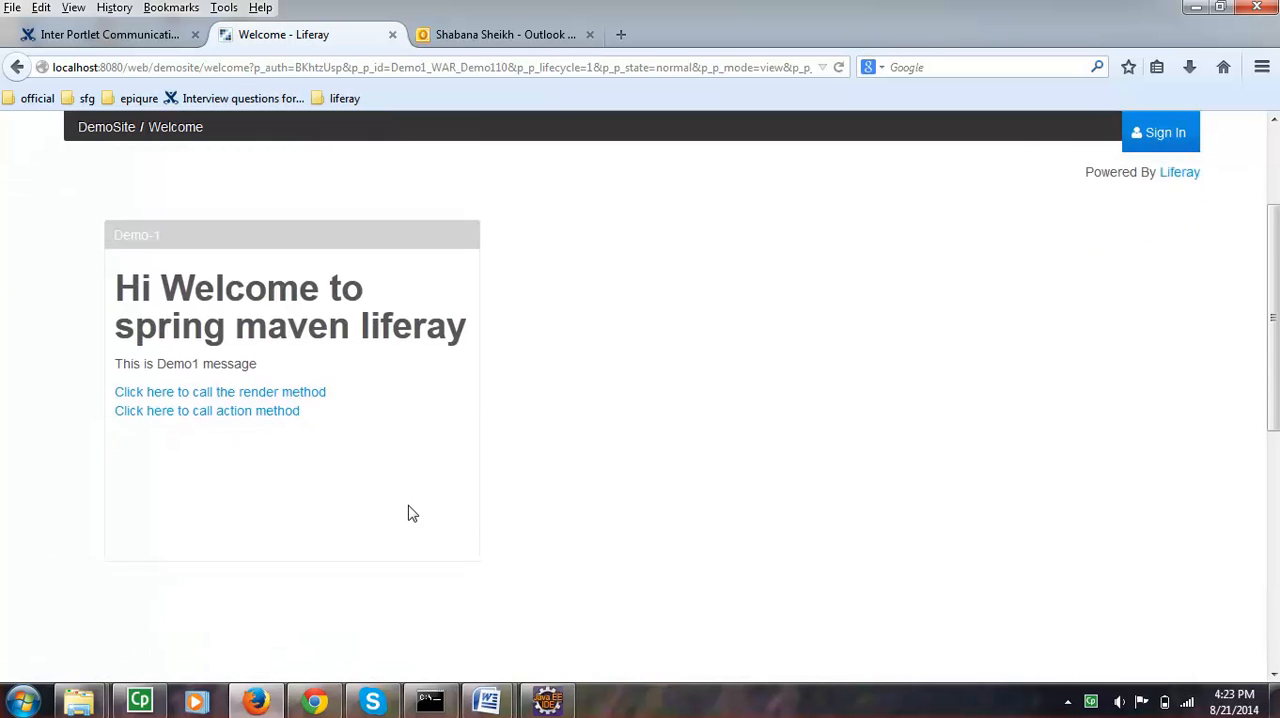
{"action": "left_click", "coordinate": [301, 390]}
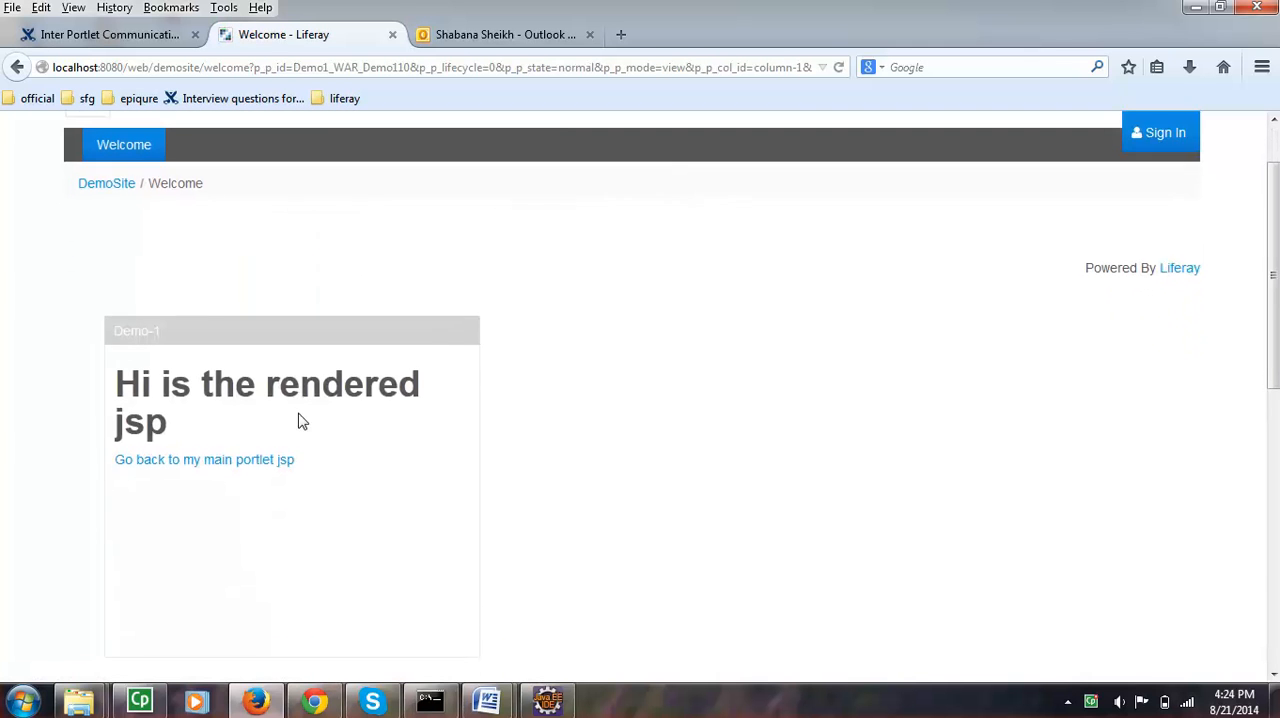
- Clear the Eclipse console, return to the main portlet page and call the render method
{"action": "left_click", "coordinate": [547, 702]}
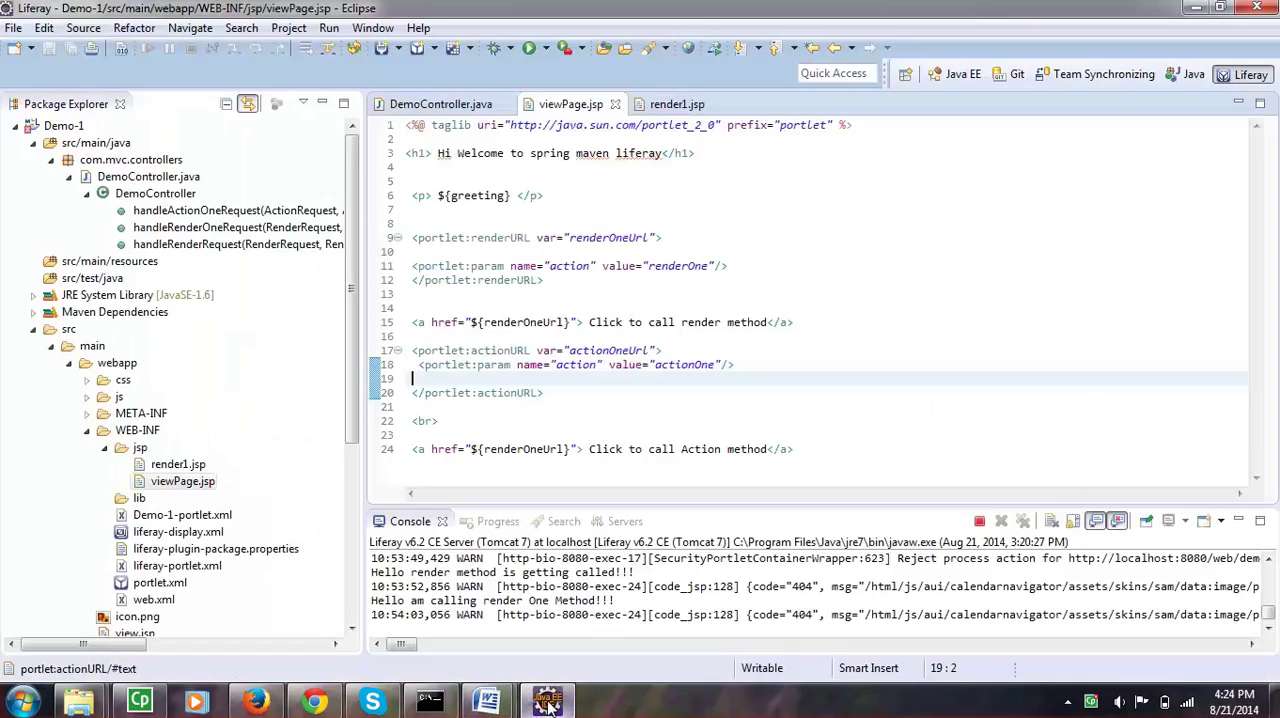
{"action": "right_click", "coordinate": [566, 620]}
{"action": "left_click", "coordinate": [611, 521]}
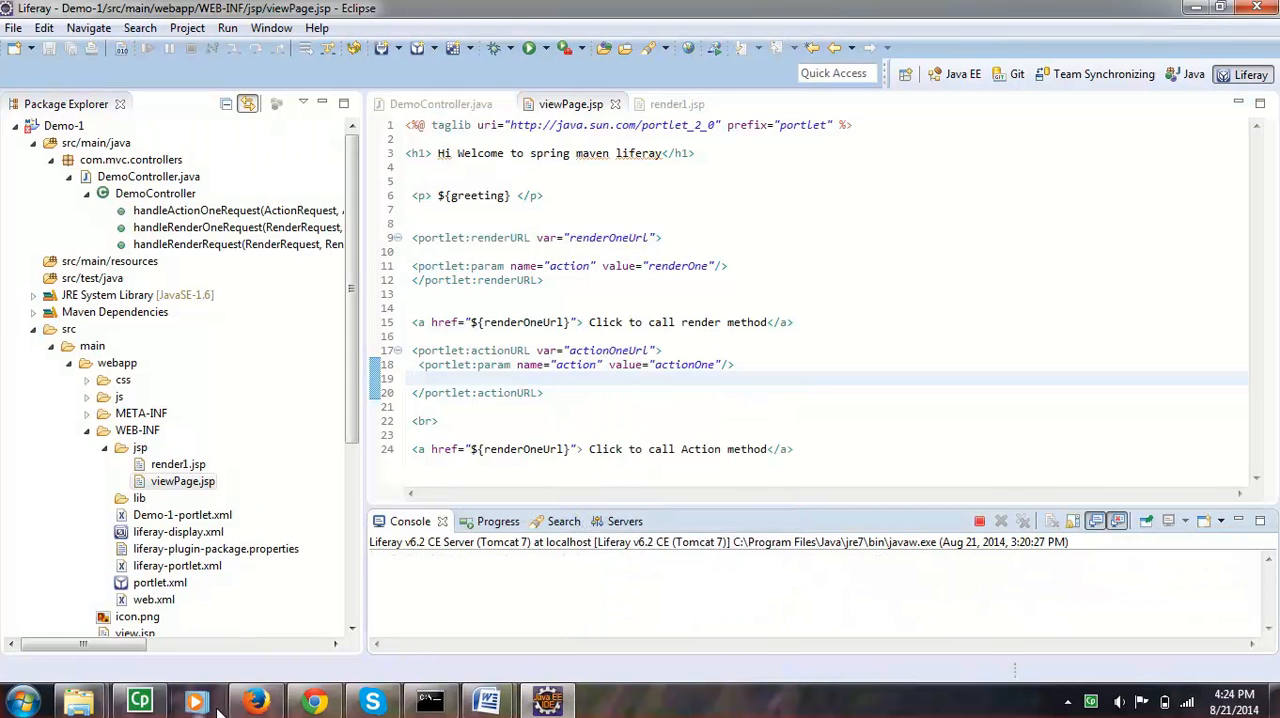
{"action": "left_click", "coordinate": [255, 702]}
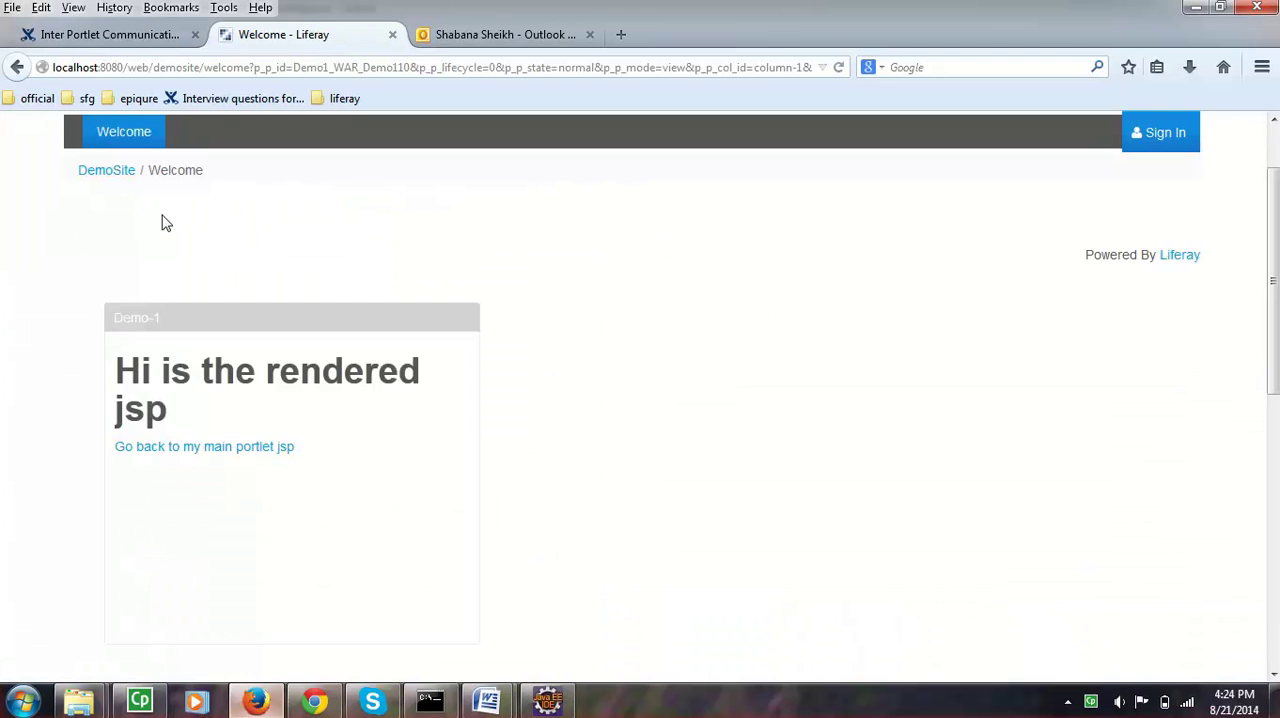
{"action": "left_click", "coordinate": [18, 67]}
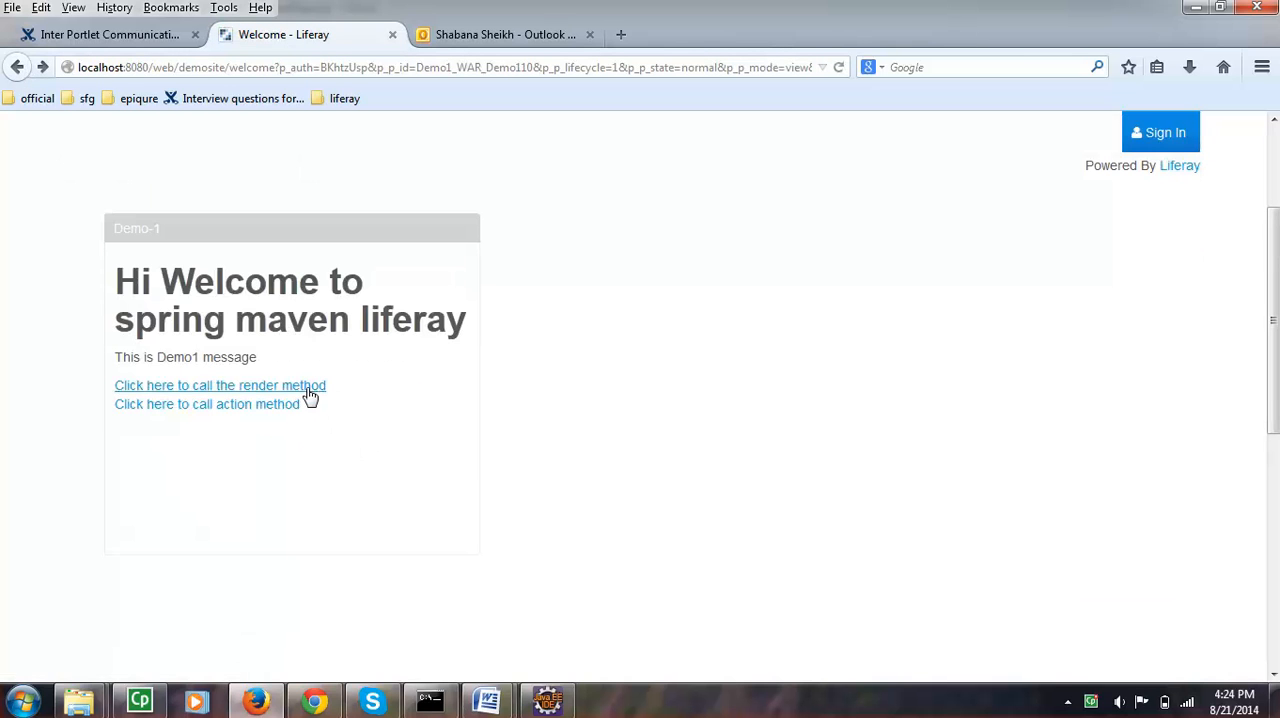
{"action": "left_click", "coordinate": [309, 390]}
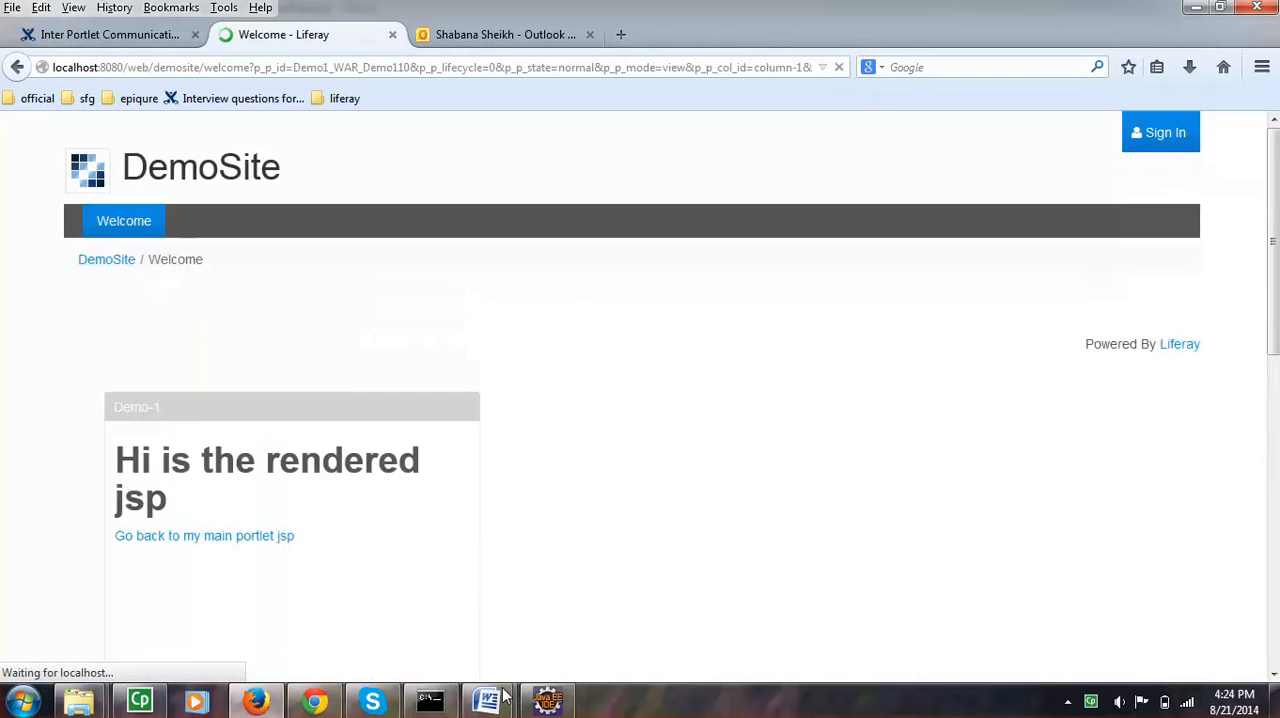
- Match the console's render One log line with the println on line 32 of DemoController.java
{"action": "left_click", "coordinate": [547, 700]}
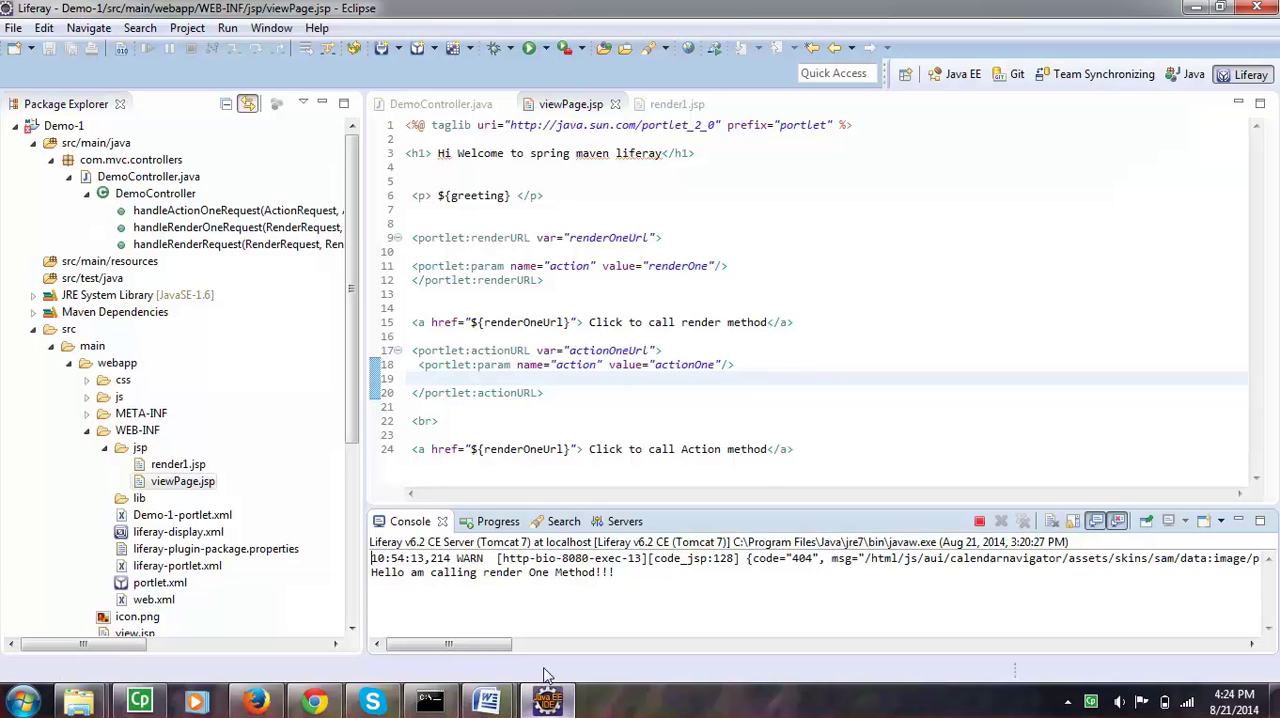
{"action": "triple_click", "coordinate": [540, 573]}
{"action": "left_click", "coordinate": [440, 104]}
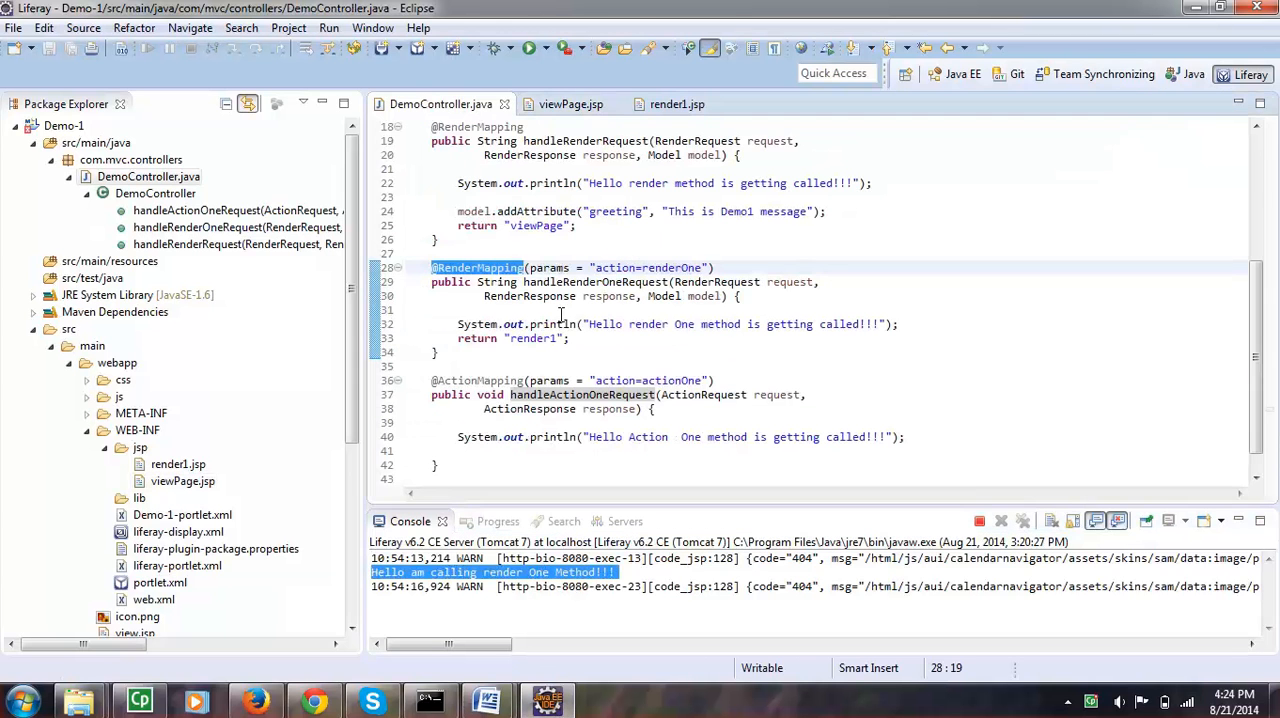
{"action": "triple_click", "coordinate": [622, 326]}
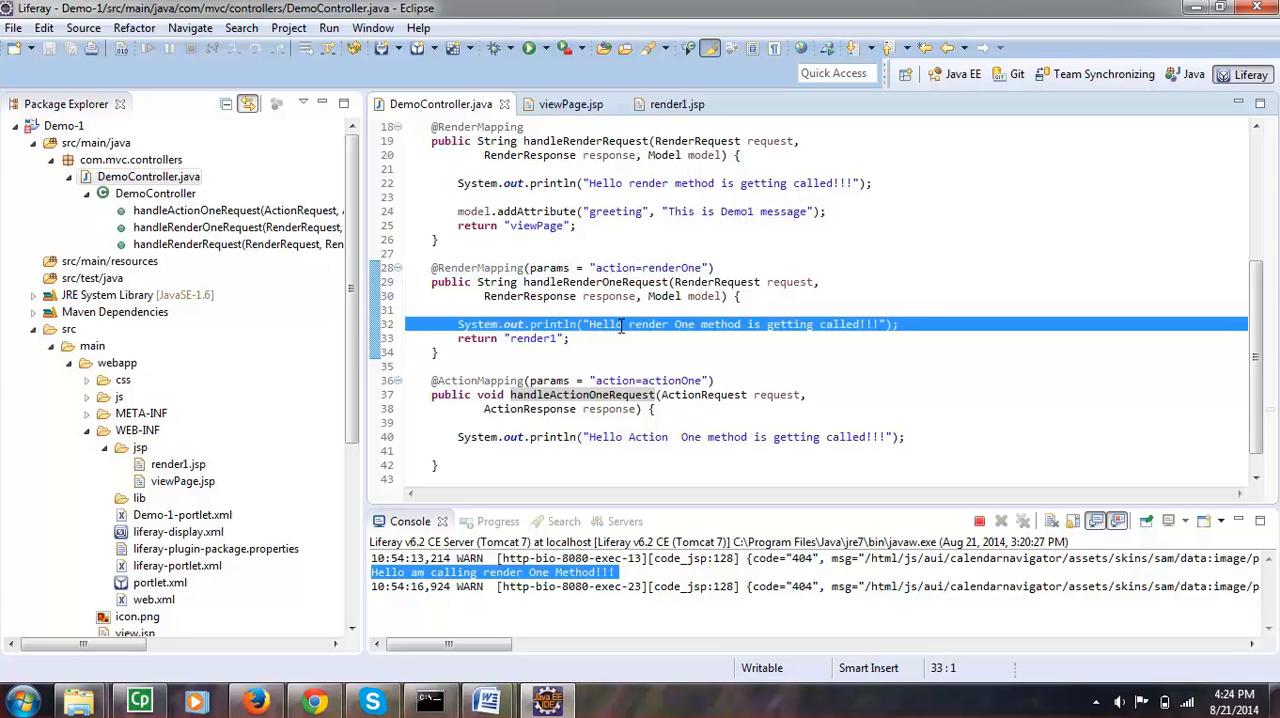
- Return to the main portlet view and call the Demo-1 portlet's action method
{"action": "left_click", "coordinate": [255, 703]}
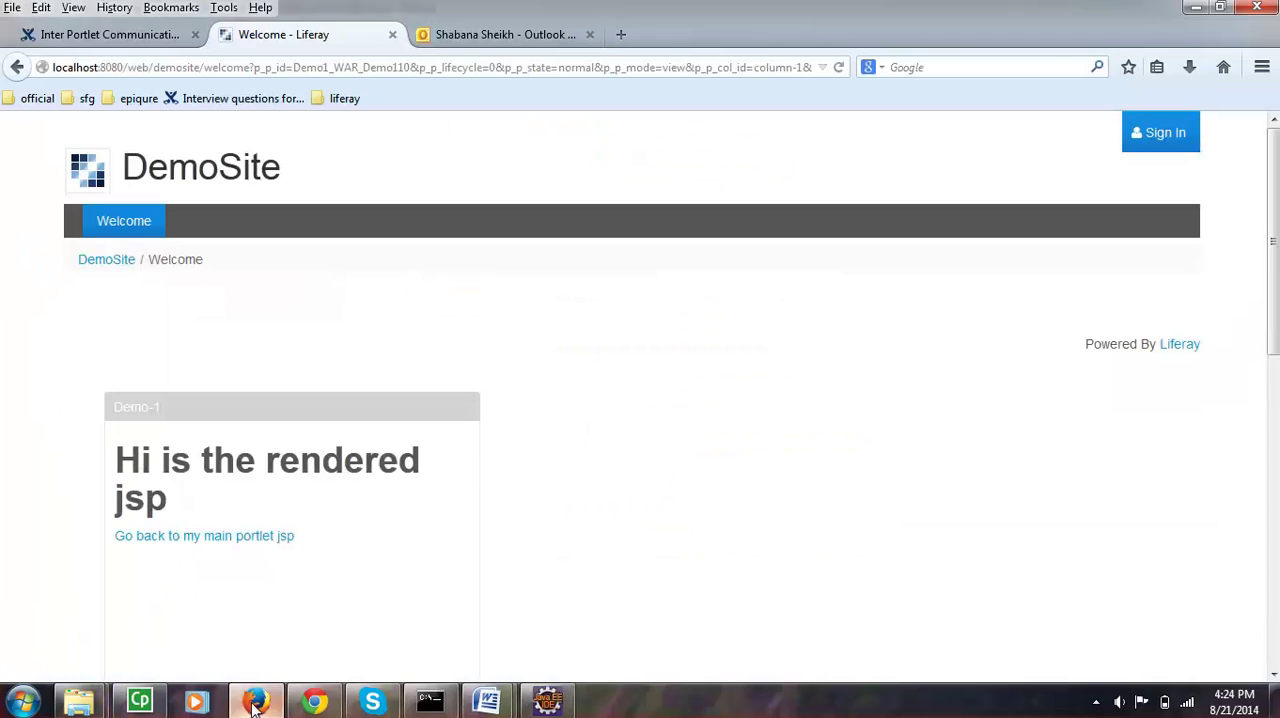
{"action": "left_click", "coordinate": [214, 543]}
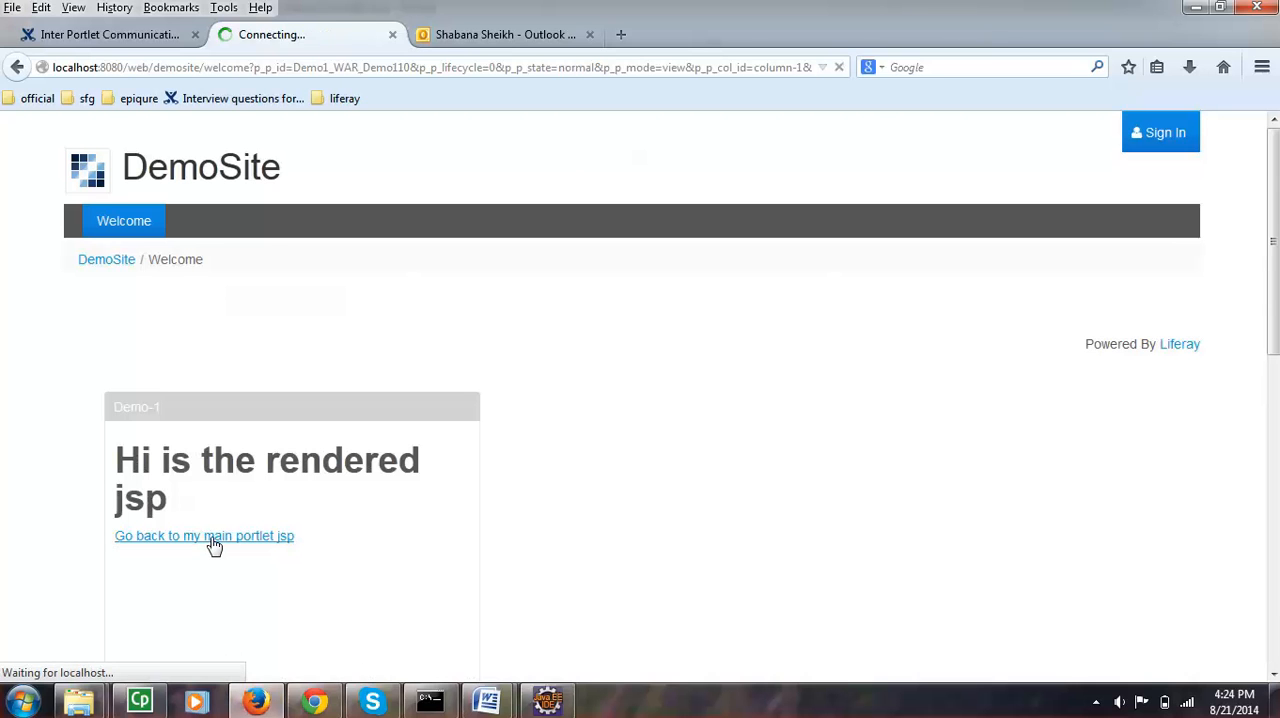
{"action": "scroll", "coordinate": [657, 394], "scroll_direction": "down", "scroll_amount": 2}
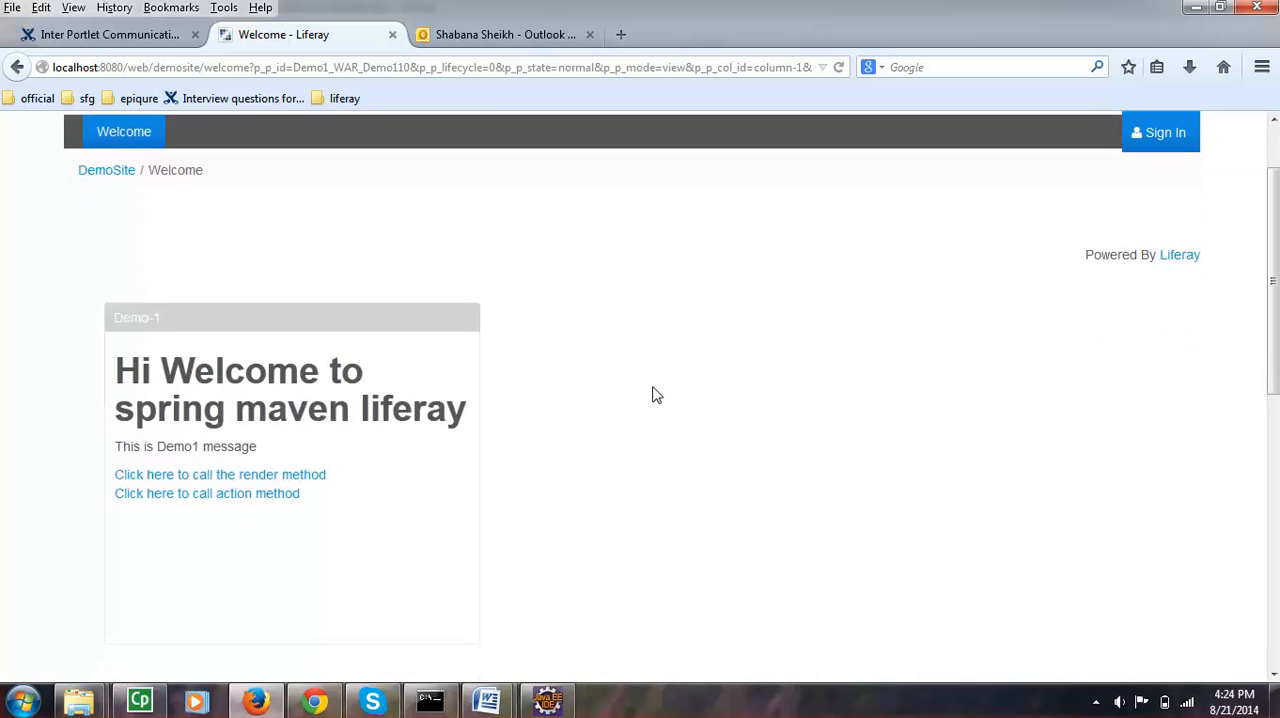
{"action": "left_click", "coordinate": [207, 493]}
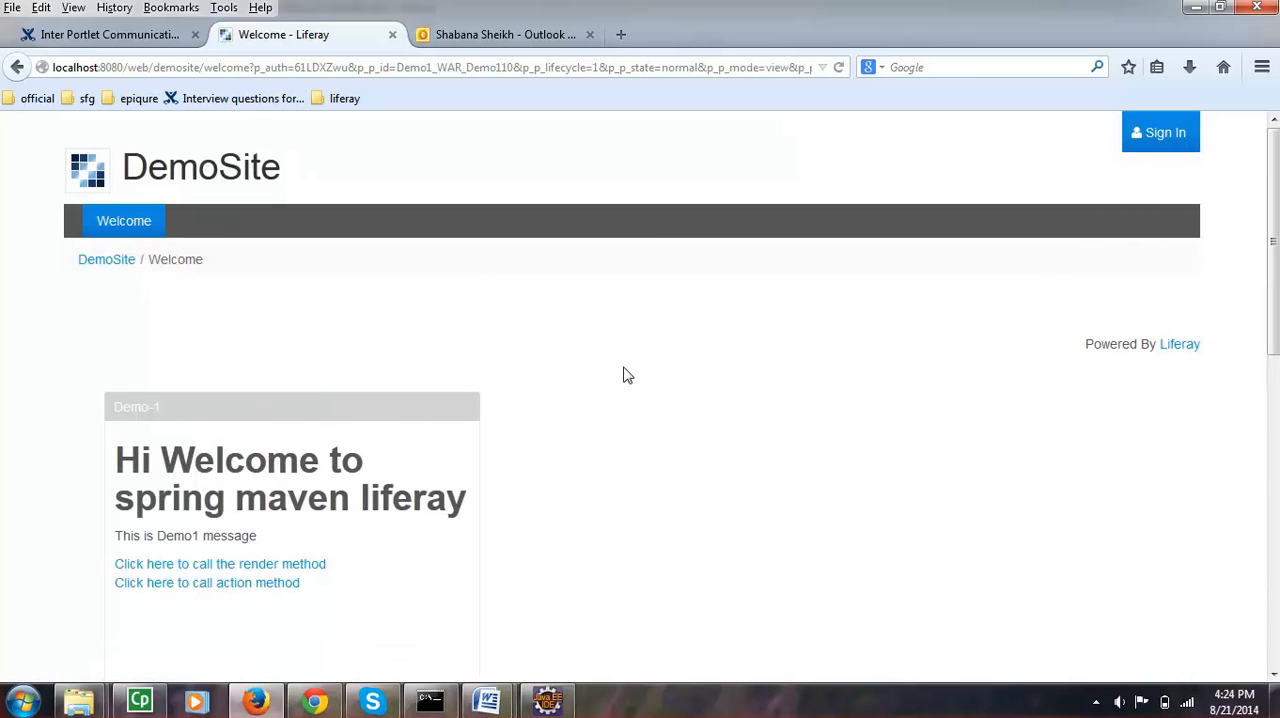
{"action": "mouse_move", "coordinate": [487, 701]}
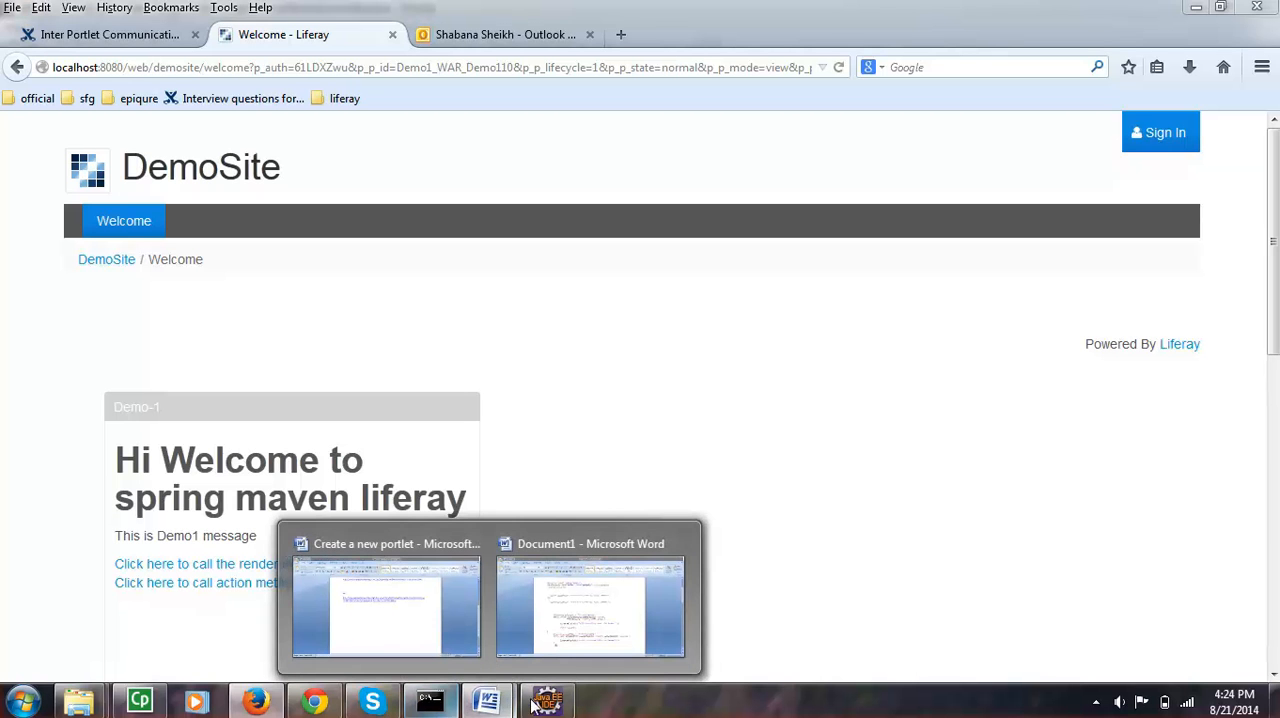
- Switch among taskbar windows and bring the Liferay page back to the front
{"action": "left_click", "coordinate": [372, 700]}
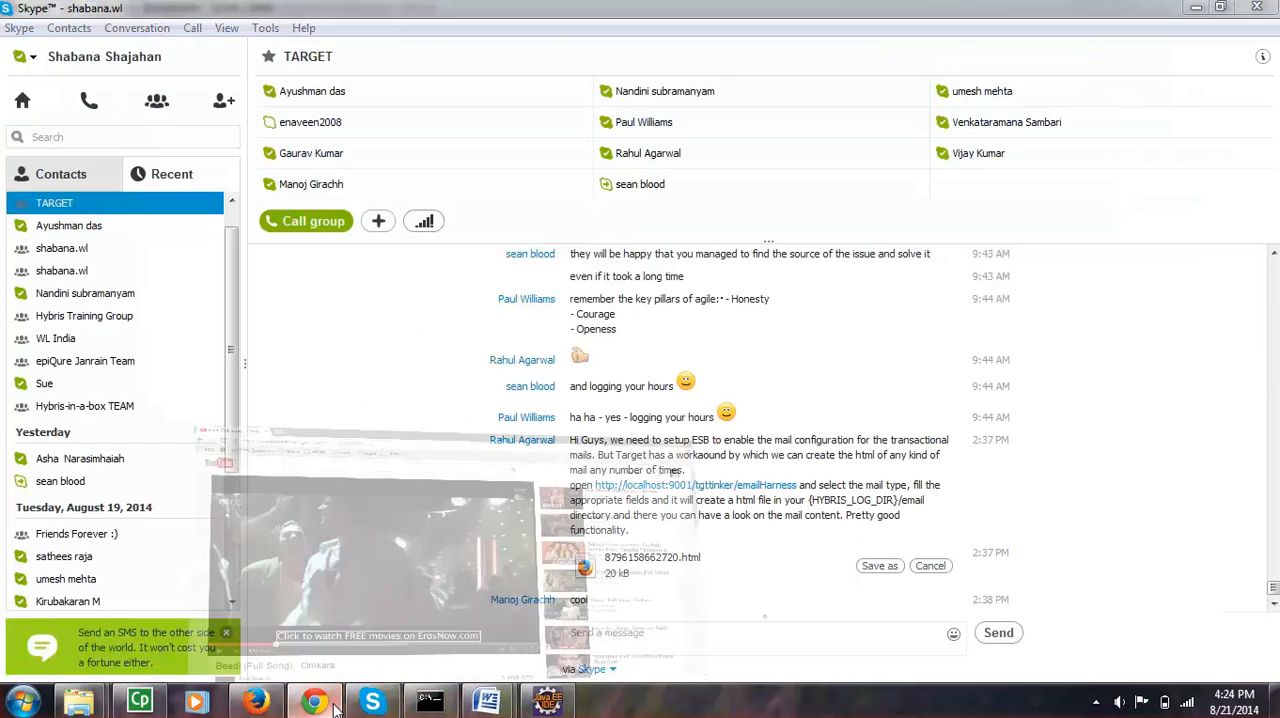
{"action": "left_click", "coordinate": [314, 700]}
{"action": "left_click", "coordinate": [256, 700]}
{"action": "scroll", "coordinate": [420, 600], "scroll_direction": "down", "scroll_amount": 2}
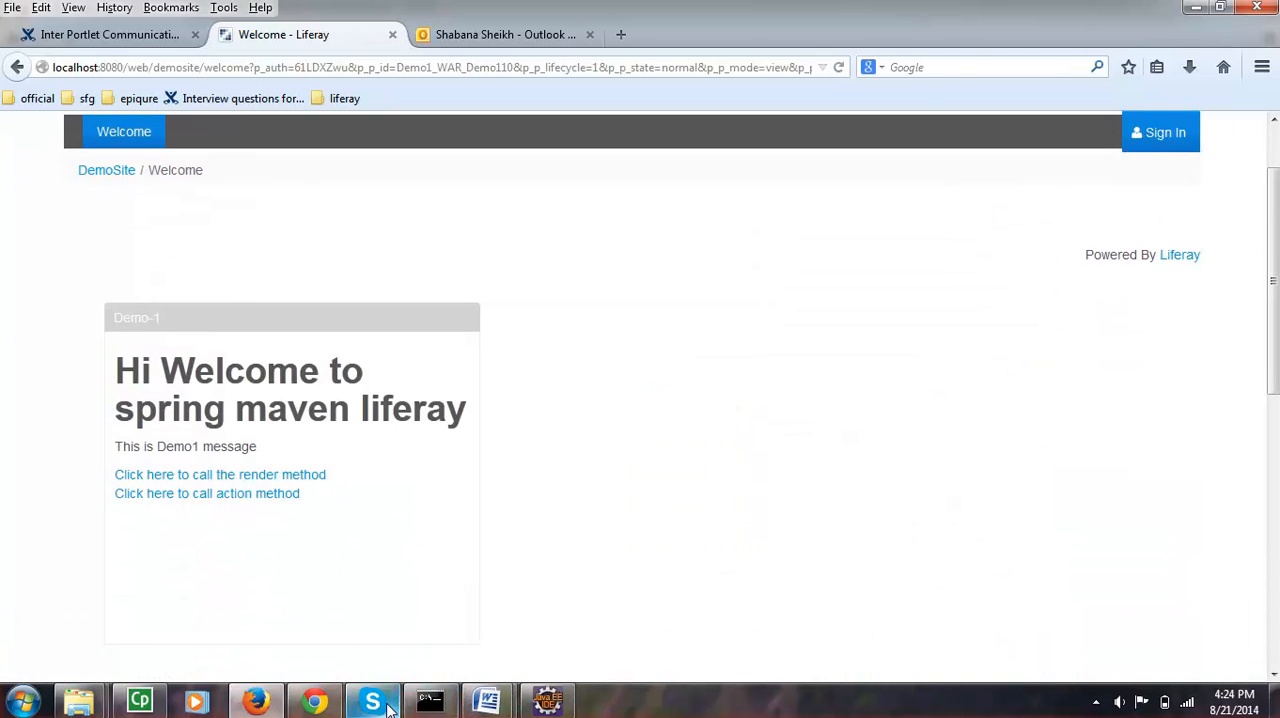
{"action": "right_click", "coordinate": [314, 700]}
{"action": "left_click", "coordinate": [314, 700]}
{"action": "left_click", "coordinate": [256, 700]}
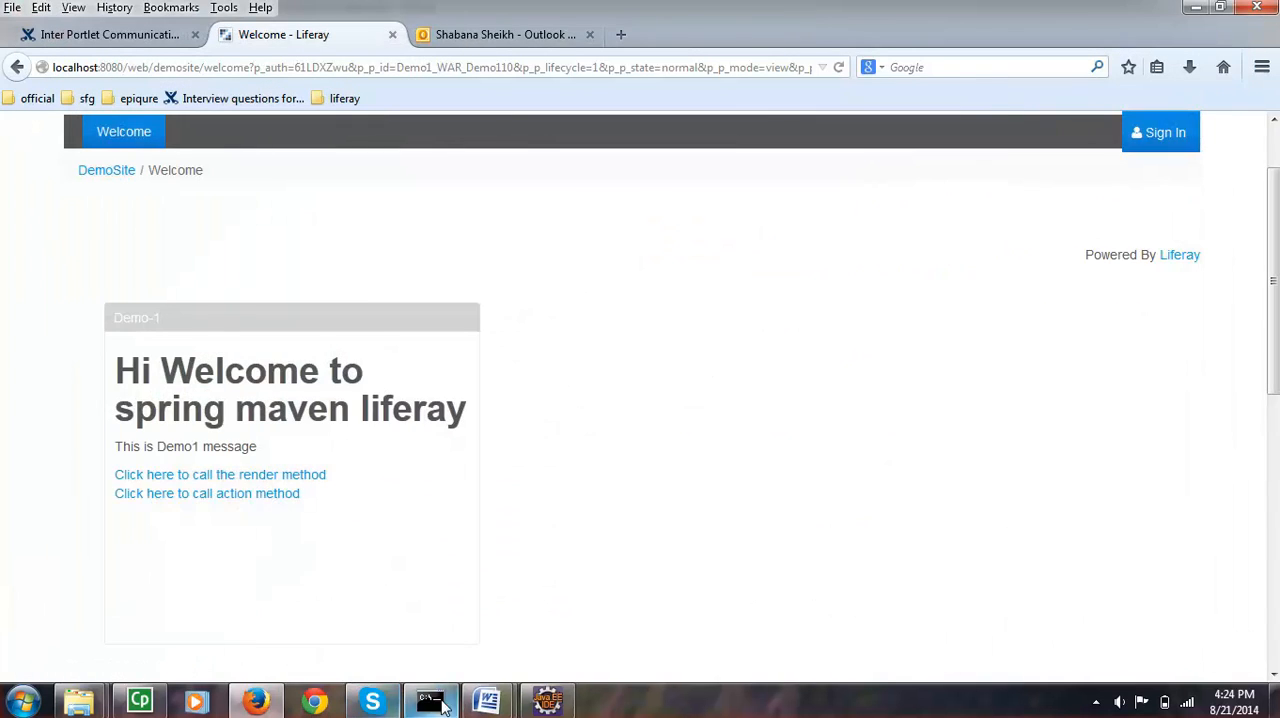
{"action": "left_click", "coordinate": [546, 700]}
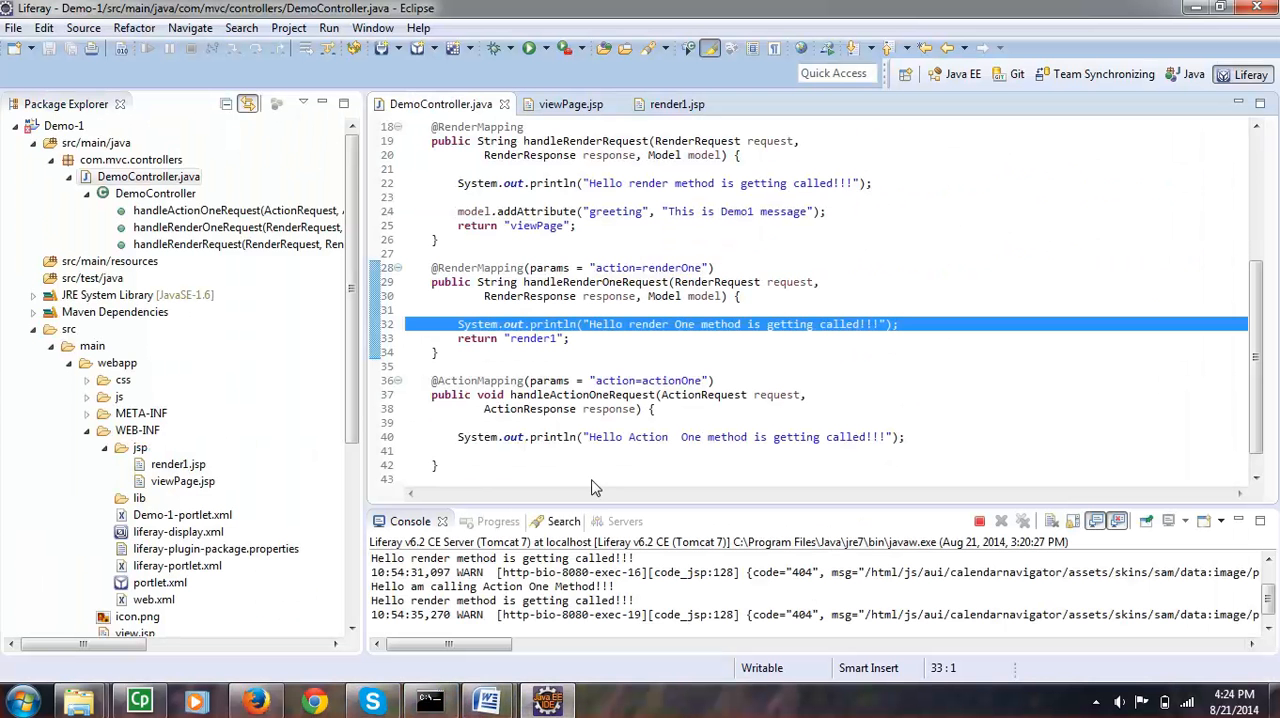
{"action": "left_click", "coordinate": [622, 437]}
{"action": "left_click_drag", "start_coordinate": [910, 437], "coordinate": [405, 451]}
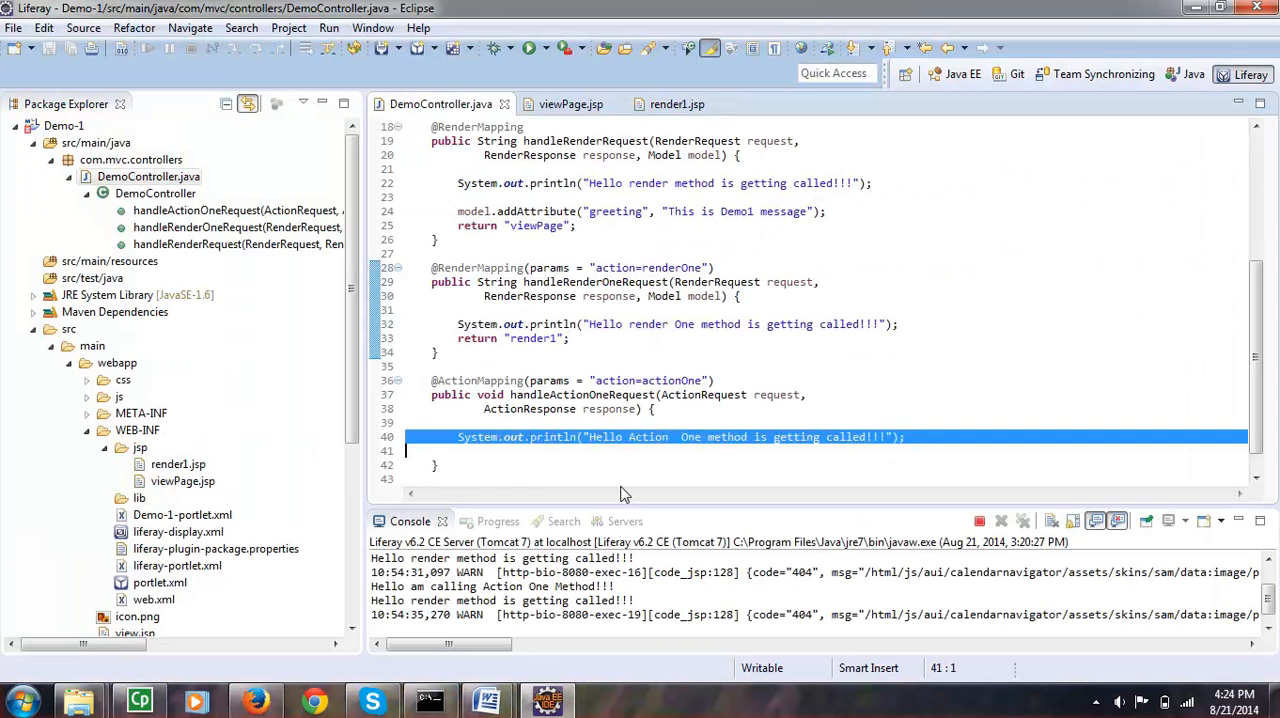
{"action": "scroll", "coordinate": [622, 446], "scroll_direction": "down", "scroll_amount": 1}
{"action": "left_click_drag", "start_coordinate": [640, 600], "coordinate": [371, 600]}
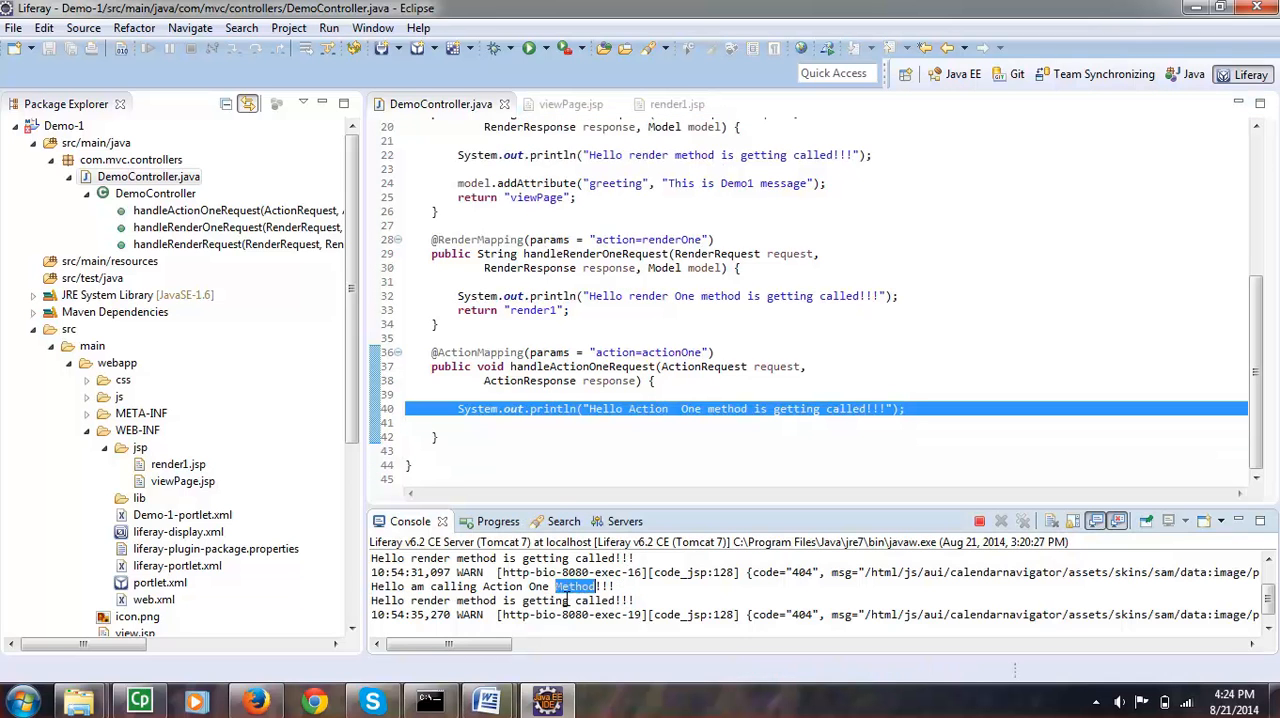
{"action": "left_click", "coordinate": [560, 587]}
{"action": "left_click_drag", "start_coordinate": [371, 587], "coordinate": [617, 587]}
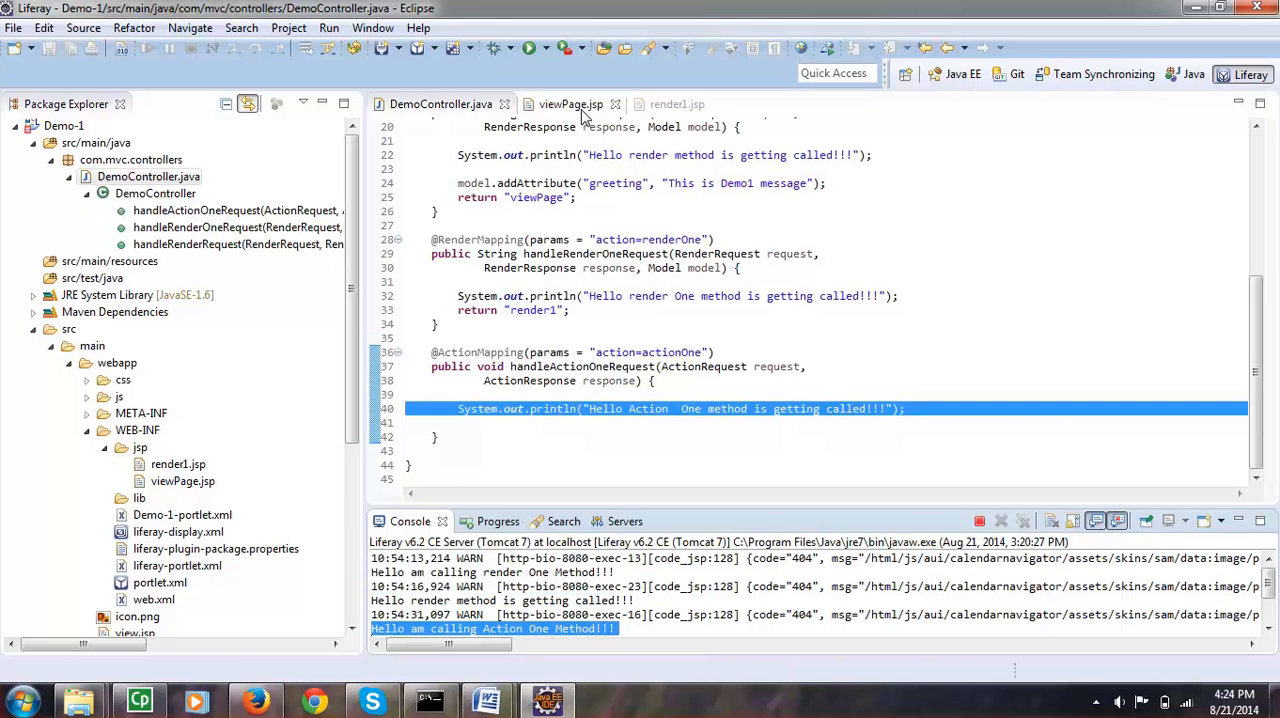
{"action": "left_click", "coordinate": [676, 104]}
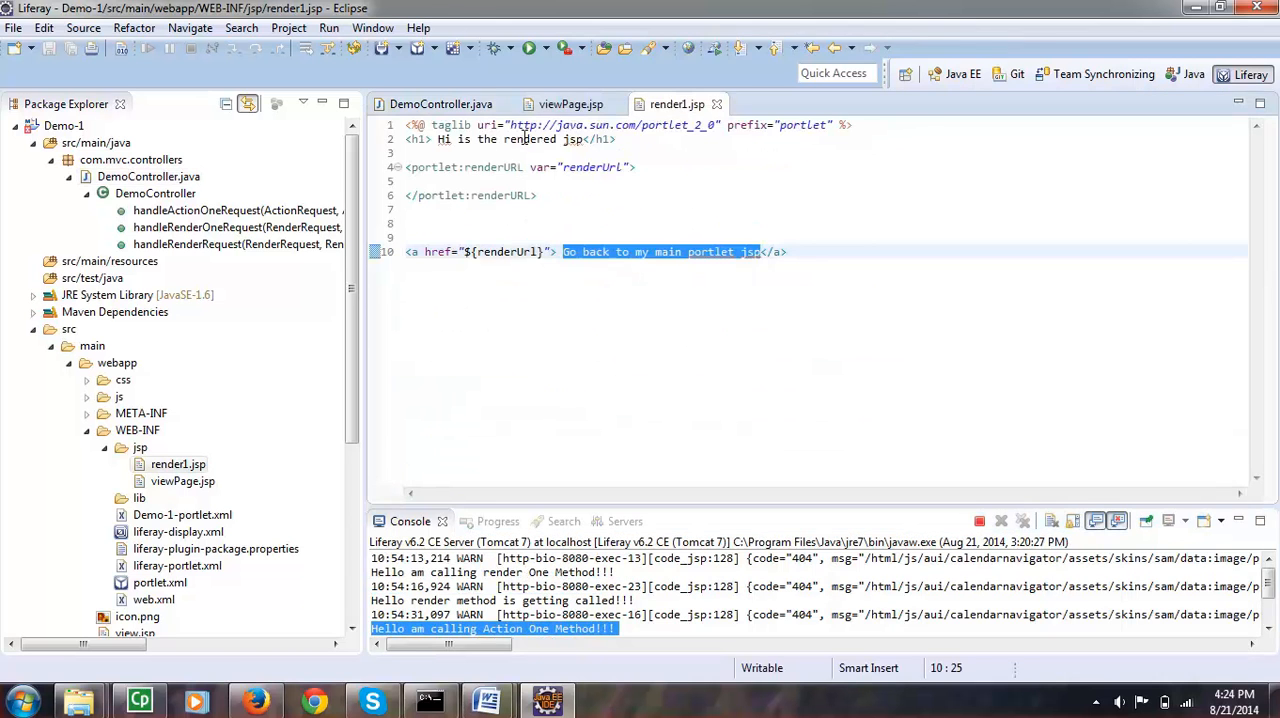
{"action": "left_click", "coordinate": [565, 104]}
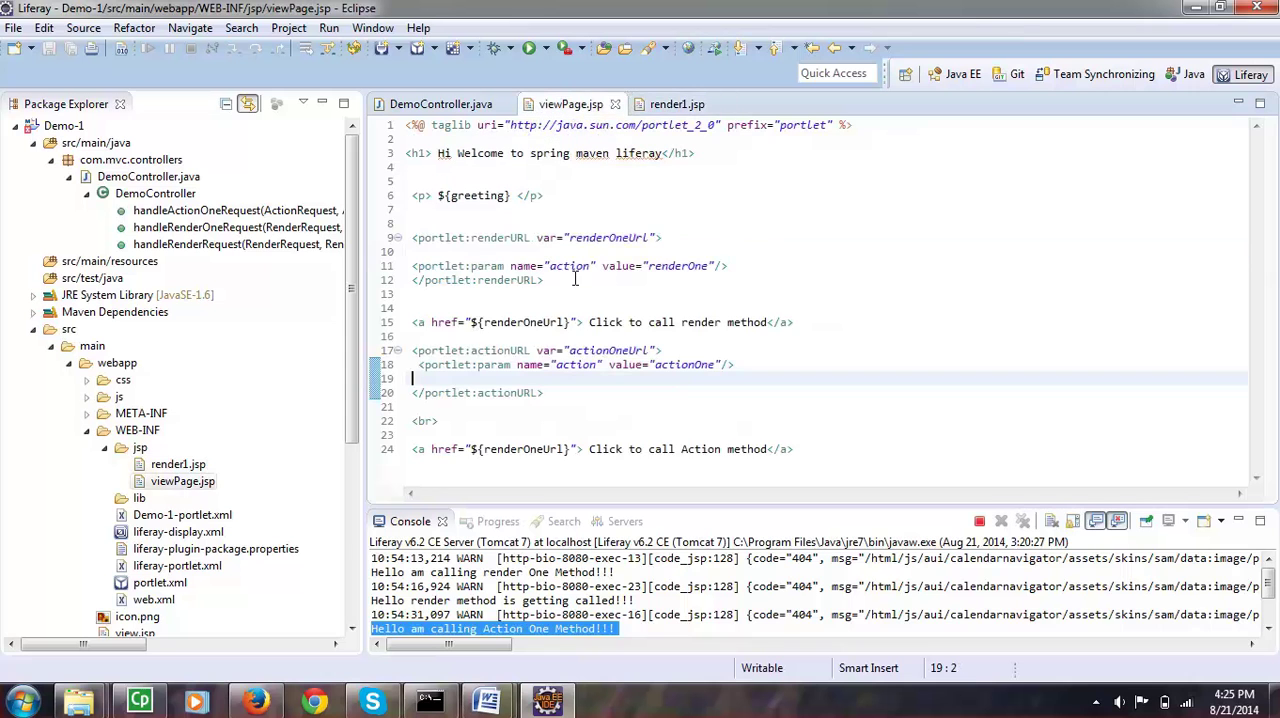
{"action": "double_click", "coordinate": [534, 323]}
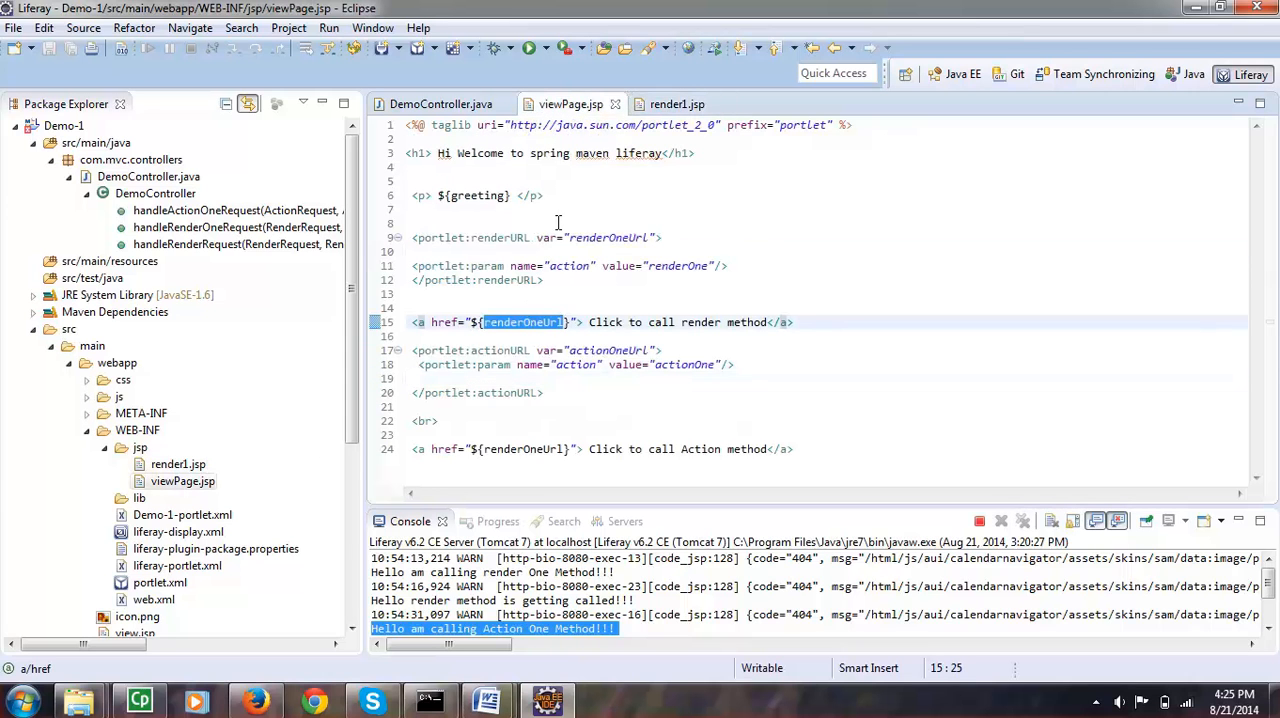
{"action": "left_click_drag", "start_coordinate": [508, 350], "coordinate": [420, 364]}
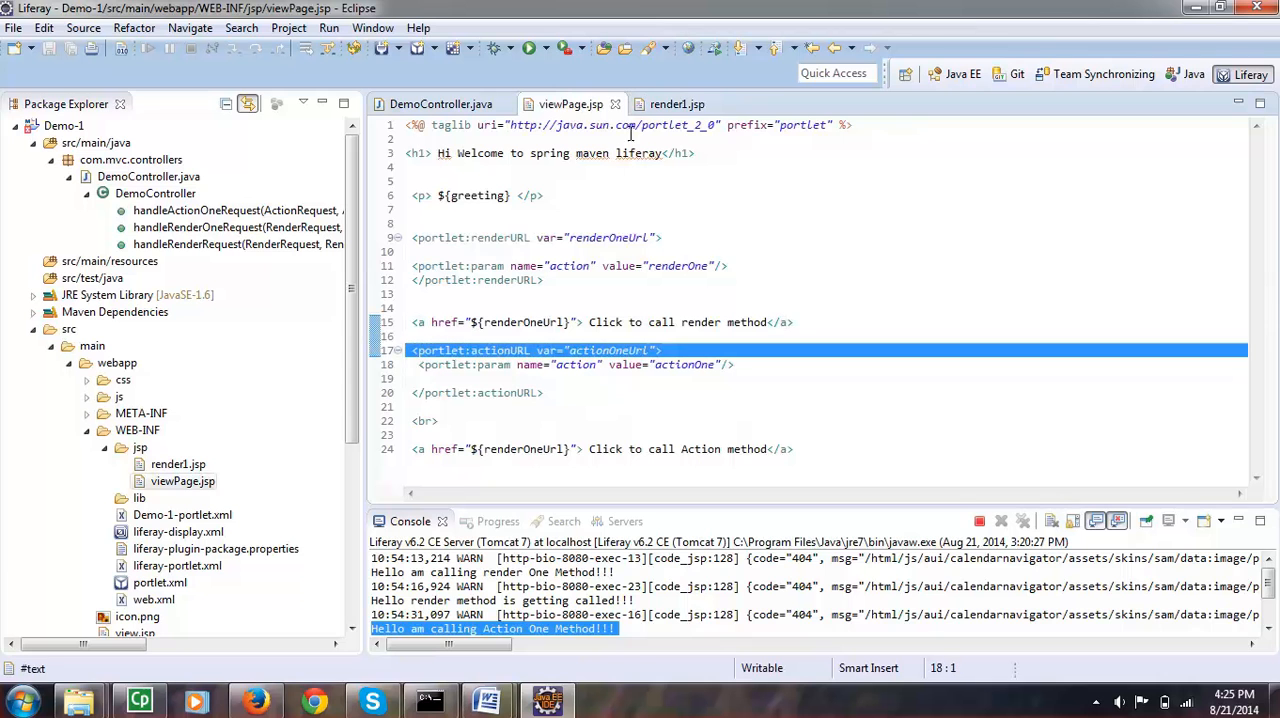
{"action": "left_click", "coordinate": [440, 104]}
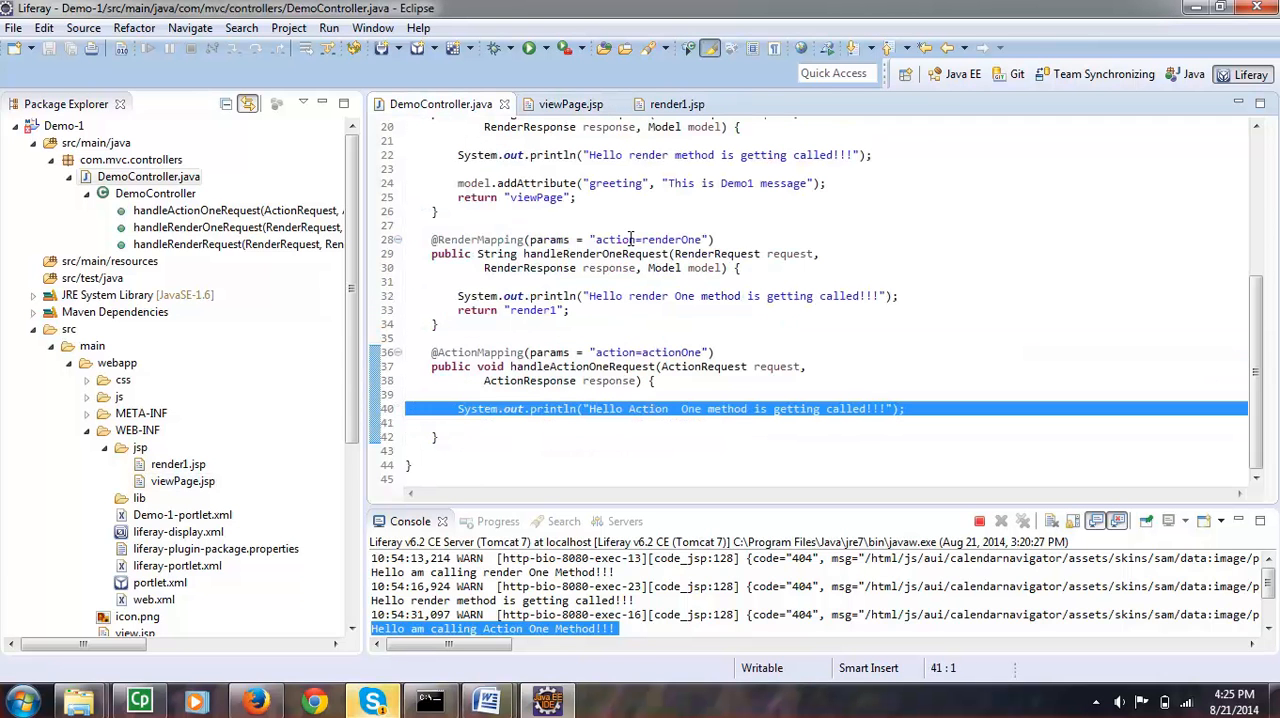
{"action": "left_click_drag", "start_coordinate": [431, 239], "coordinate": [431, 253]}
{"action": "left_click_drag", "start_coordinate": [440, 325], "coordinate": [409, 243]}
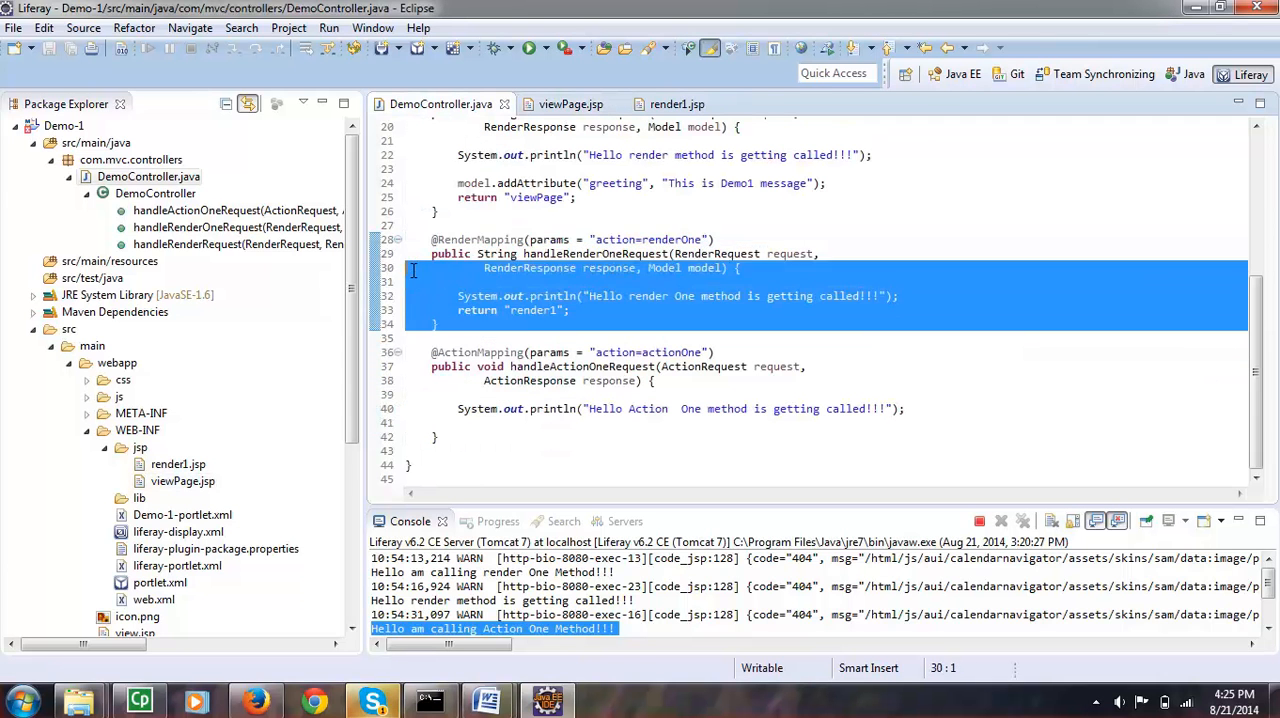
{"action": "left_click", "coordinate": [570, 104]}
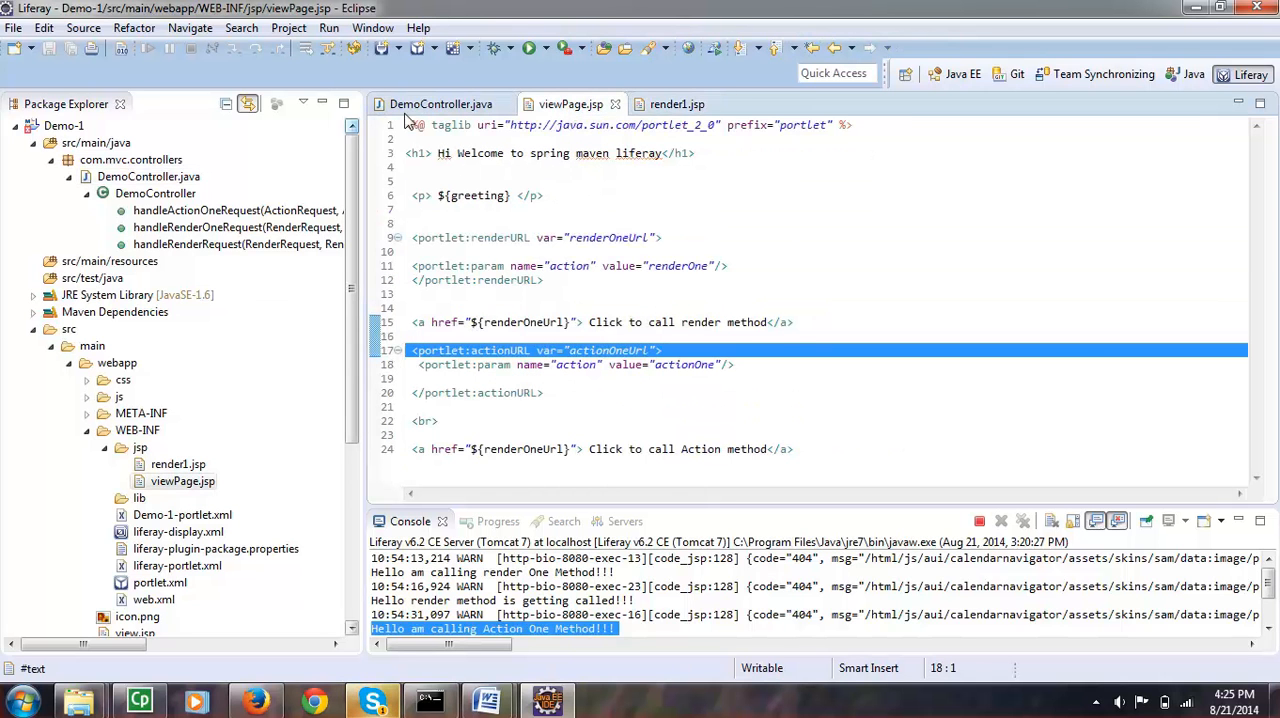
{"action": "left_click", "coordinate": [440, 104]}
{"action": "left_click_drag", "start_coordinate": [462, 425], "coordinate": [431, 352]}
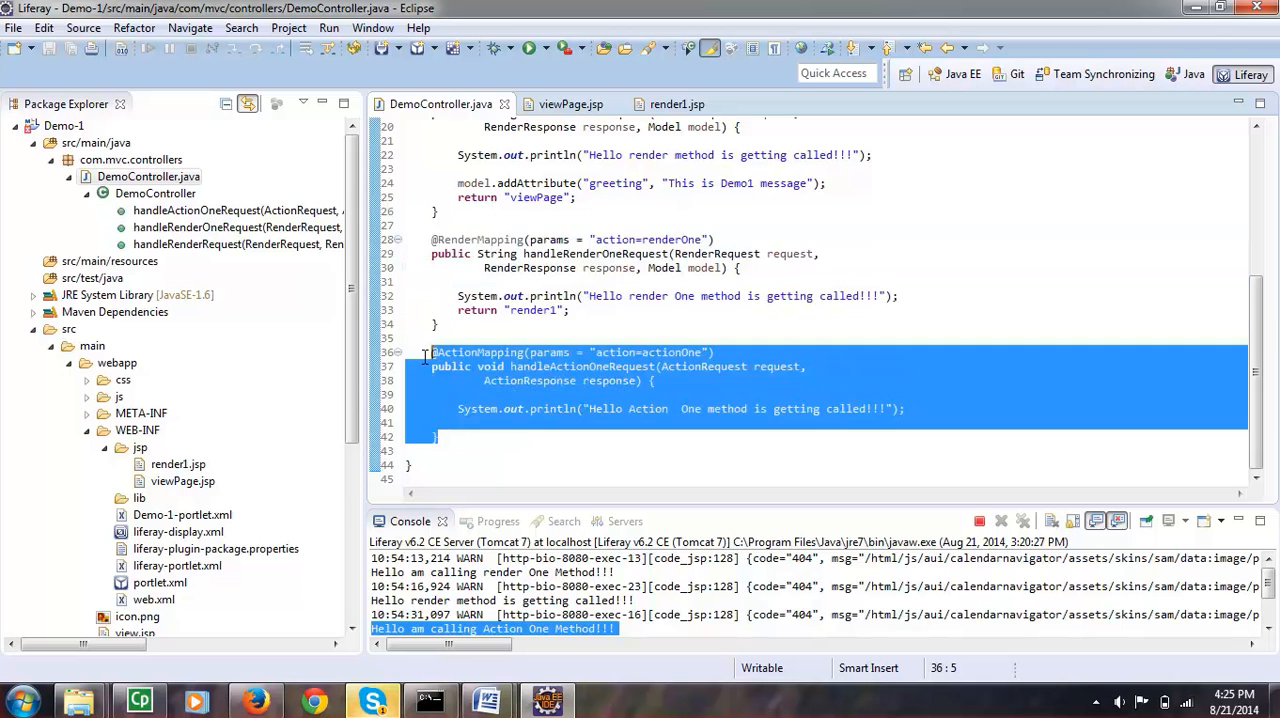
{"action": "scroll", "coordinate": [610, 425], "scroll_direction": "up", "scroll_amount": 5}
{"action": "scroll", "coordinate": [610, 425], "scroll_direction": "up", "scroll_amount": 2}
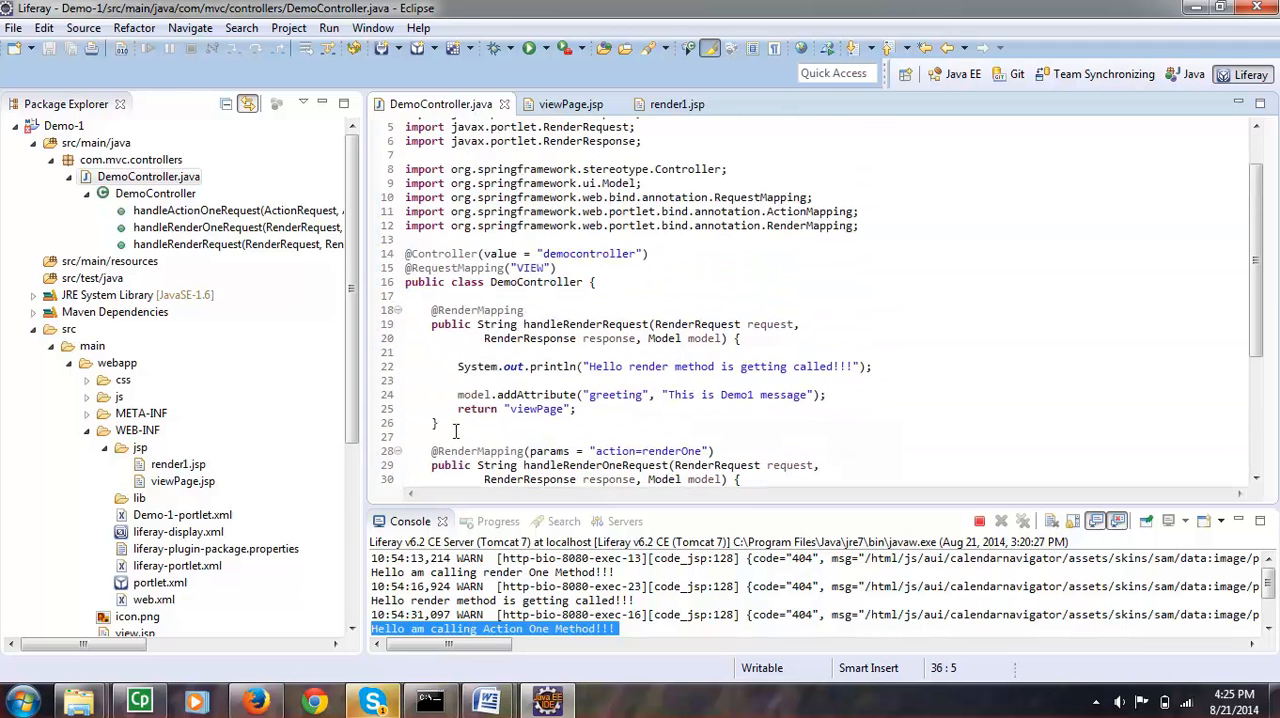
{"action": "left_click_drag", "start_coordinate": [456, 430], "coordinate": [409, 310]}
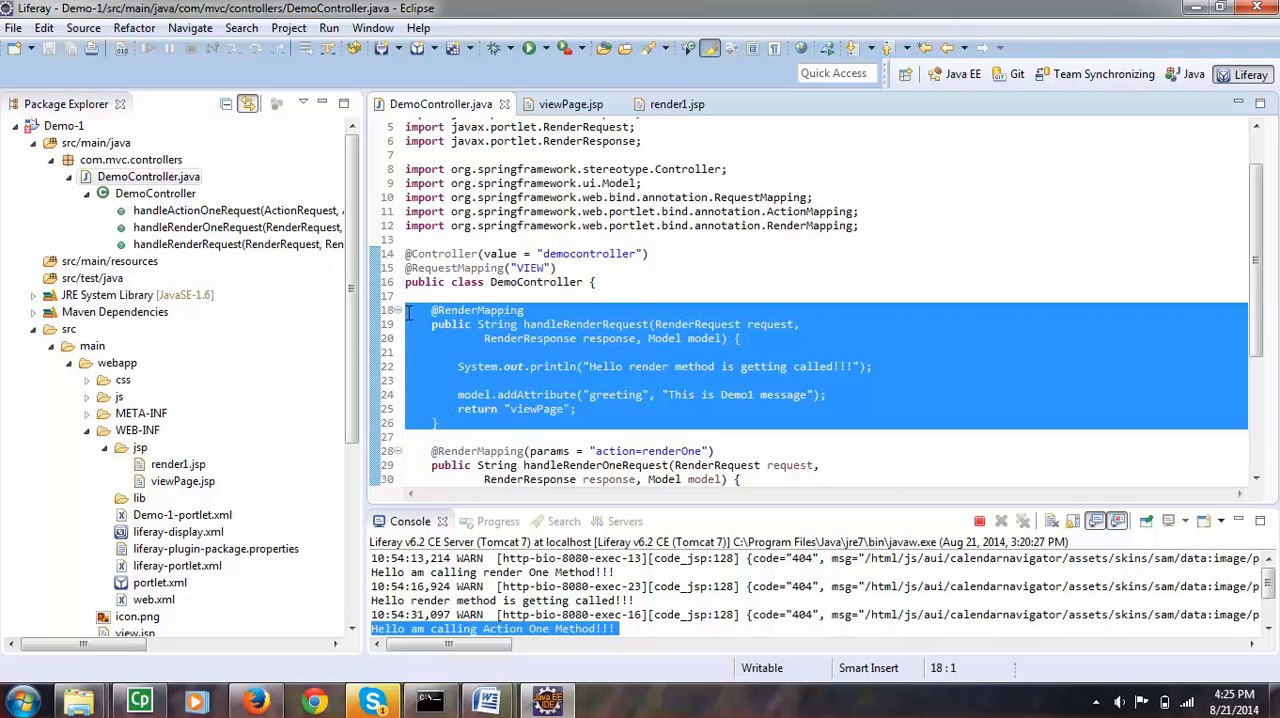
{"action": "scroll", "coordinate": [472, 372], "scroll_direction": "down", "scroll_amount": 3}
{"action": "scroll", "coordinate": [480, 400], "scroll_direction": "down", "scroll_amount": 2}
{"action": "scroll", "coordinate": [490, 432], "scroll_direction": "up", "scroll_amount": 2}
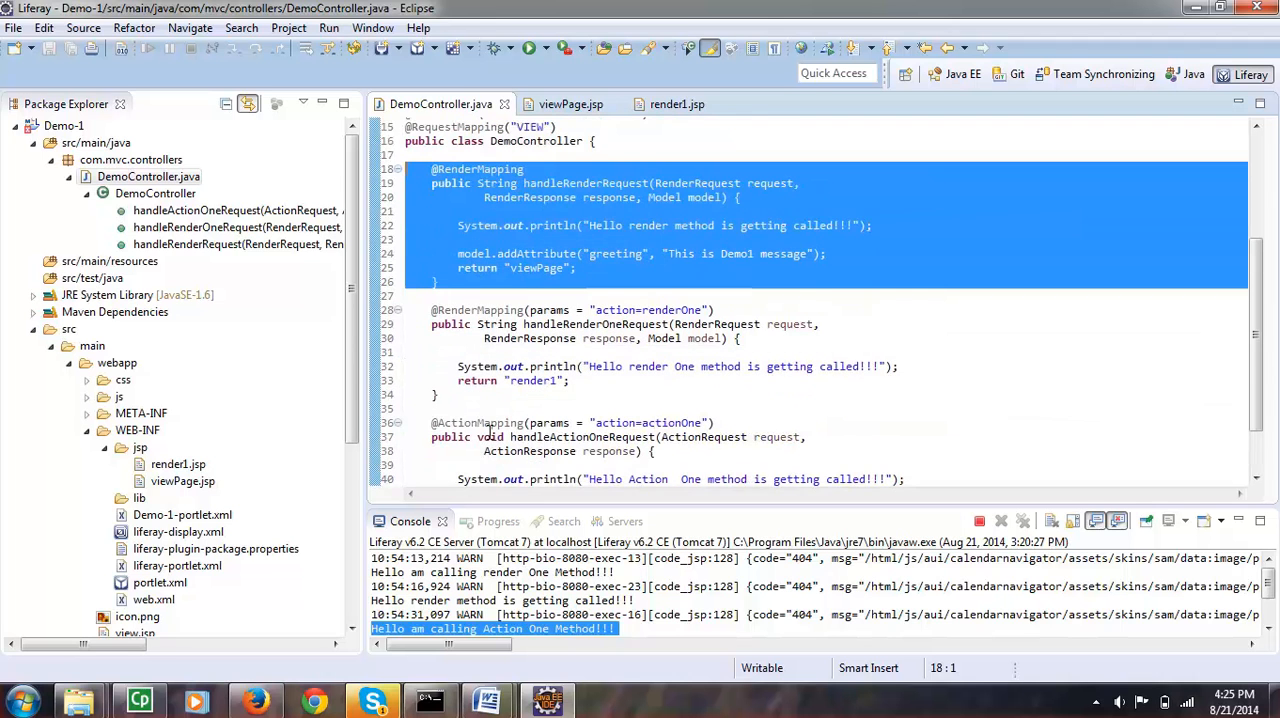
{"action": "left_click", "coordinate": [450, 291]}
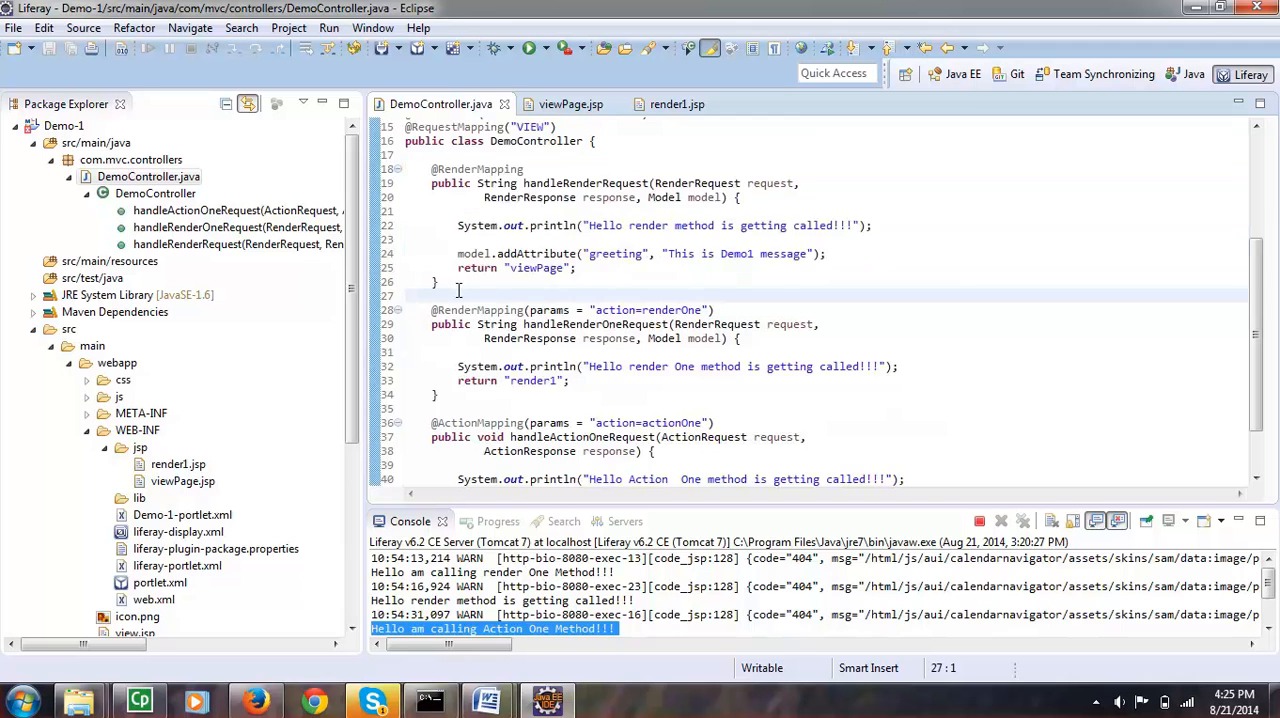
{"action": "left_click_drag", "start_coordinate": [450, 291], "coordinate": [407, 166]}
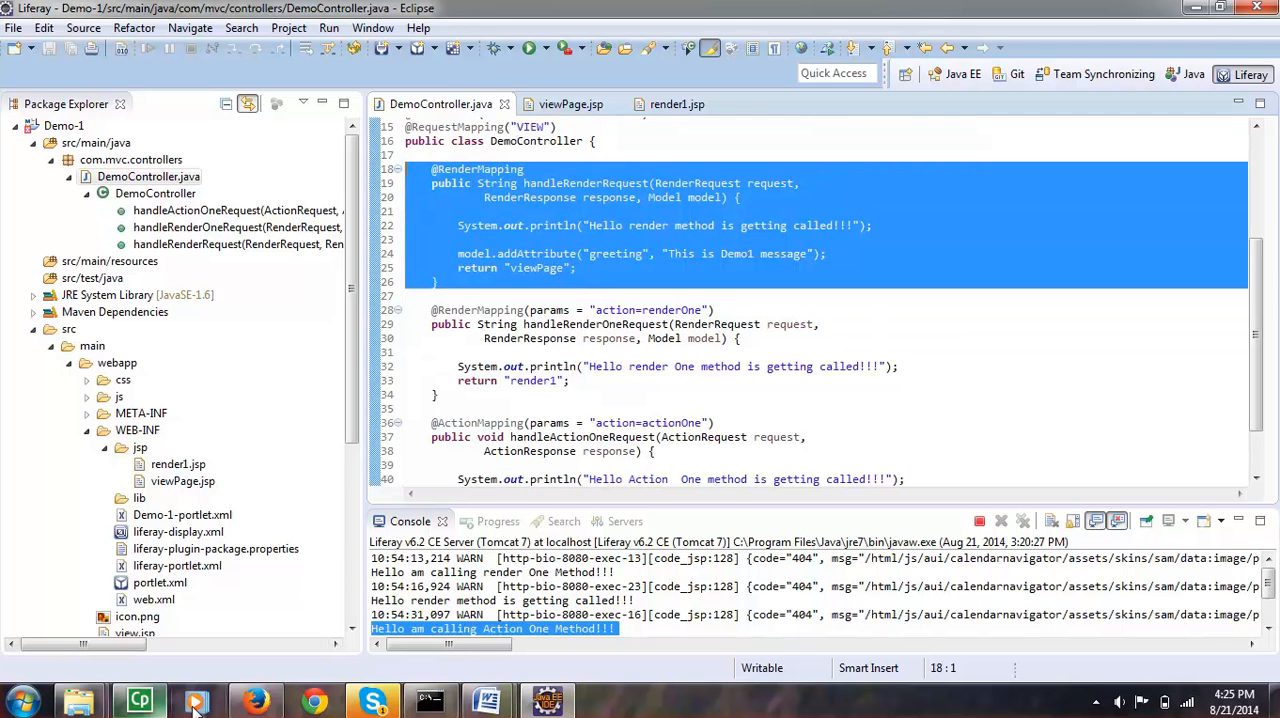
{"action": "left_click", "coordinate": [596, 310]}
{"action": "scroll", "coordinate": [601, 305], "scroll_direction": "down", "scroll_amount": 2}
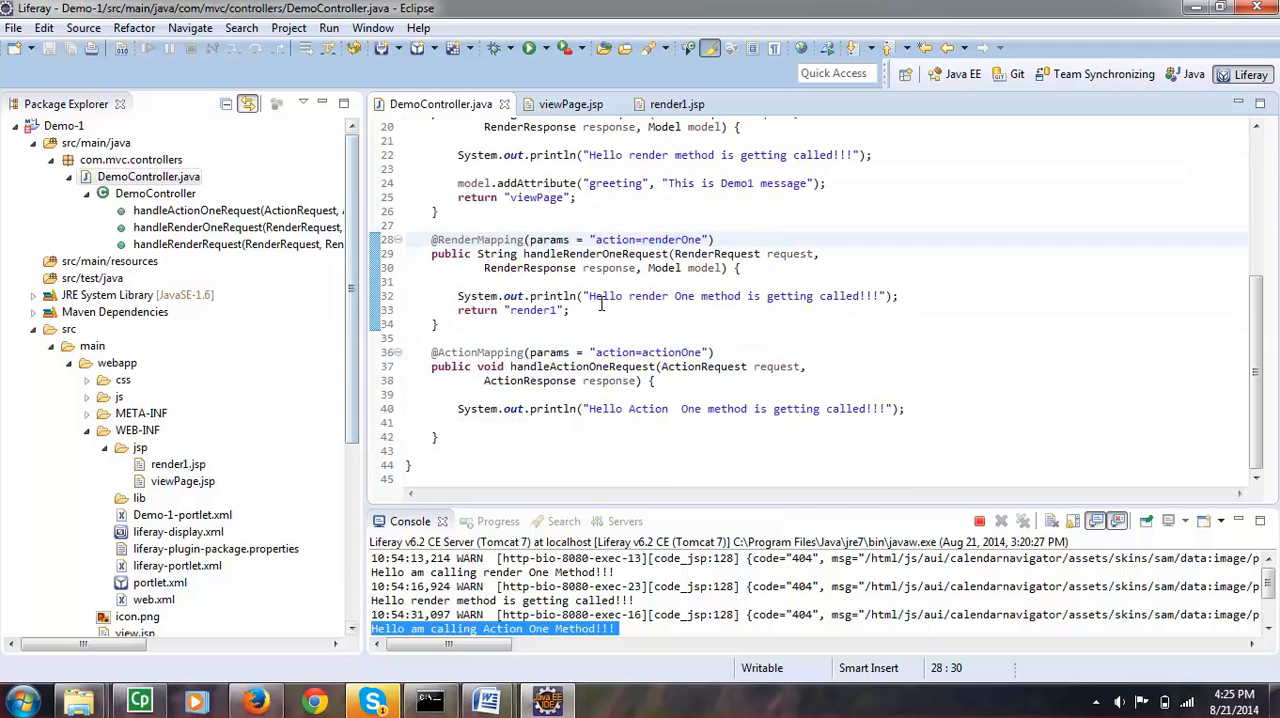